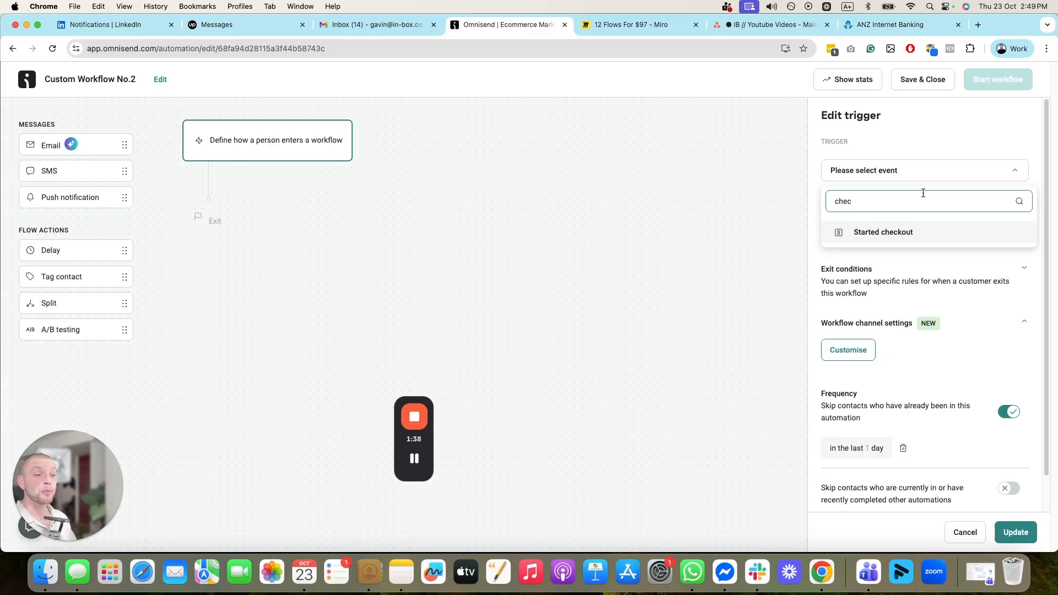
- Set the workflow's trigger event to Added product to cart
{"action": "double_click", "coordinate": [926, 197]}
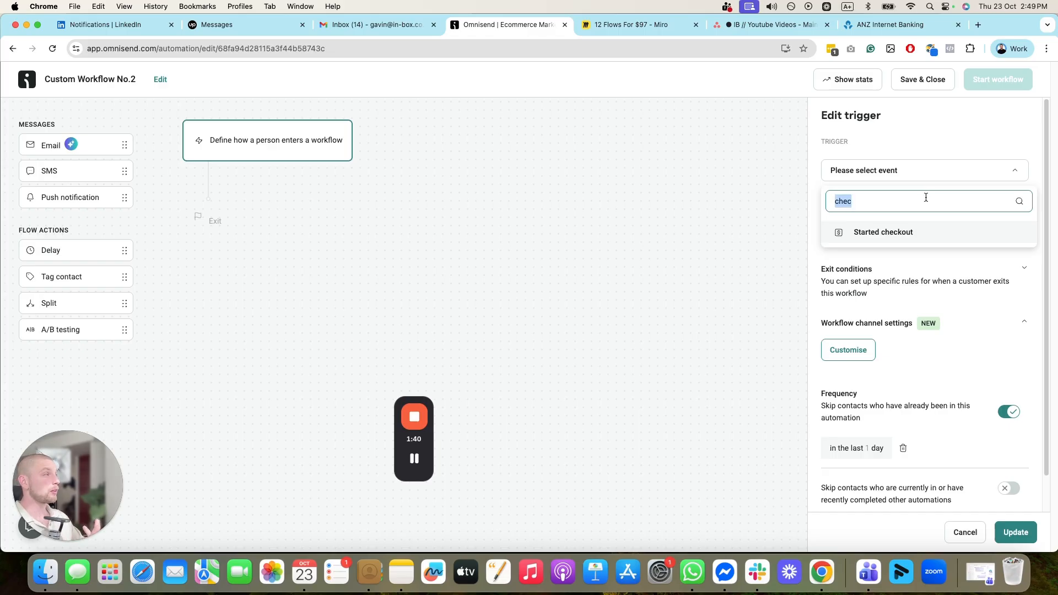
{"action": "key", "text": "BackSpace"}
{"action": "left_click", "coordinate": [928, 234]}
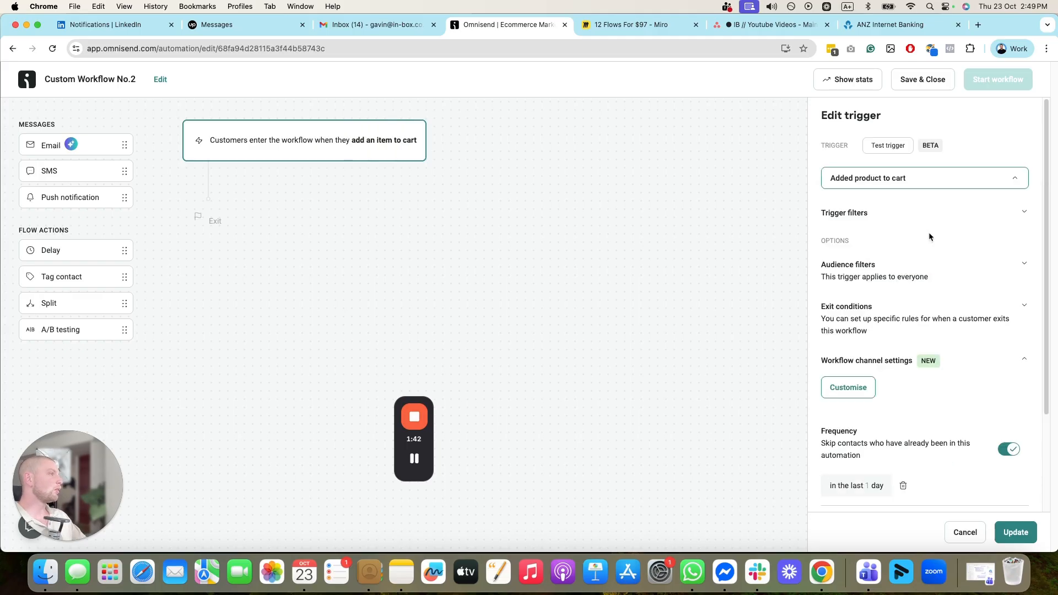
{"action": "scroll", "coordinate": [861, 341], "scroll_direction": "down", "scroll_amount": 1}
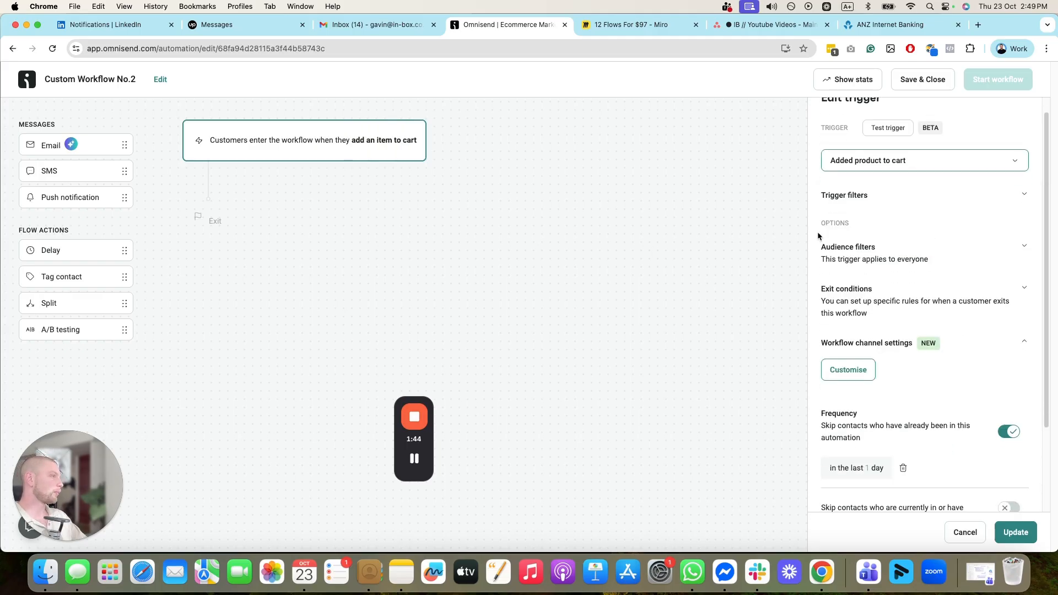
{"action": "left_click", "coordinate": [888, 198]}
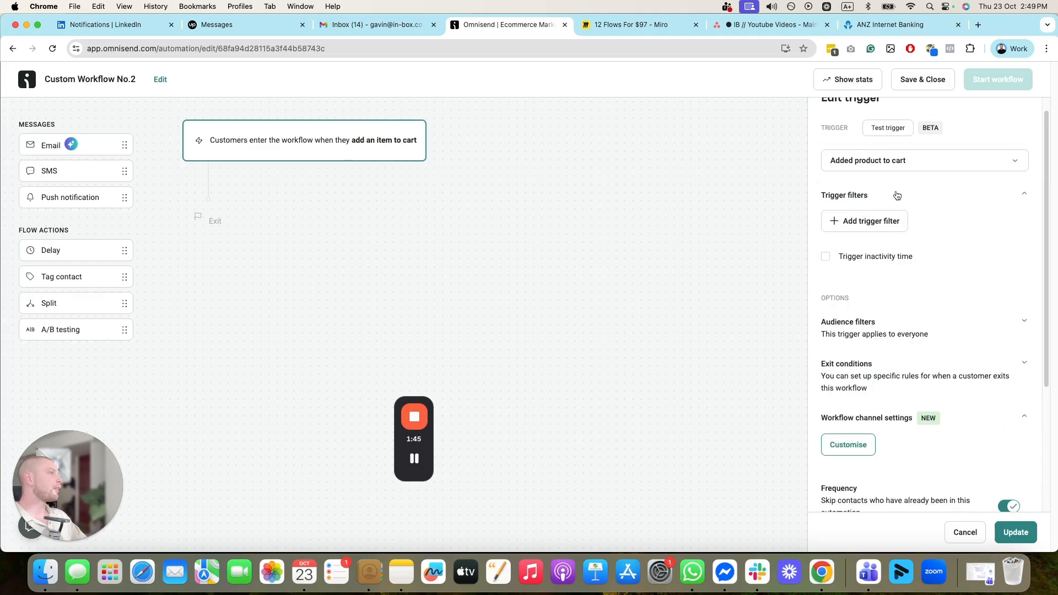
{"action": "left_click", "coordinate": [881, 225]}
{"action": "left_click", "coordinate": [879, 231]}
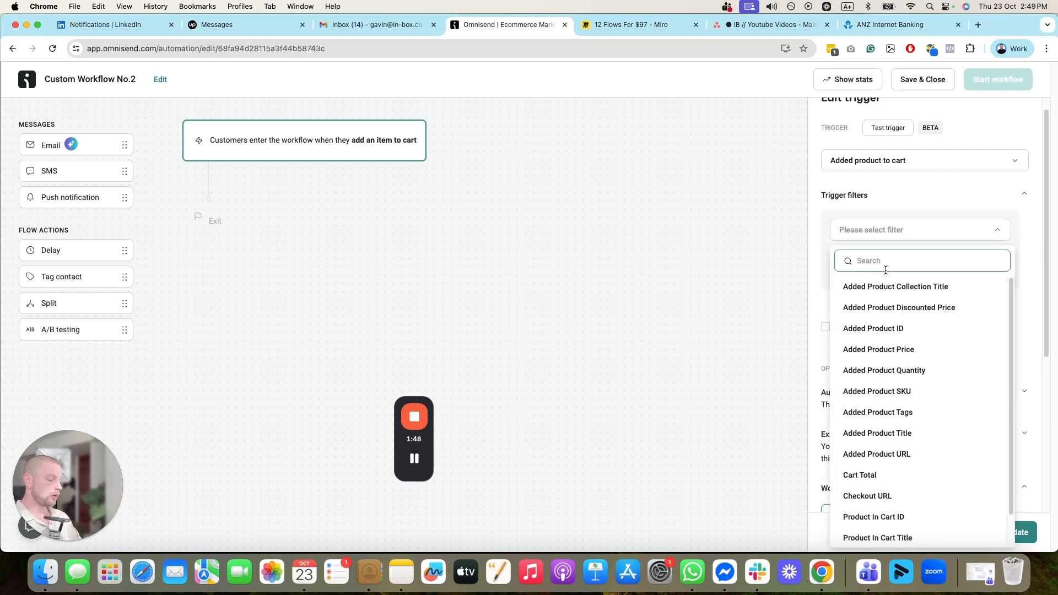
{"action": "type", "text": "cod"}
{"action": "key", "text": "BackSpace"}
{"action": "key", "text": "BackSpace"}
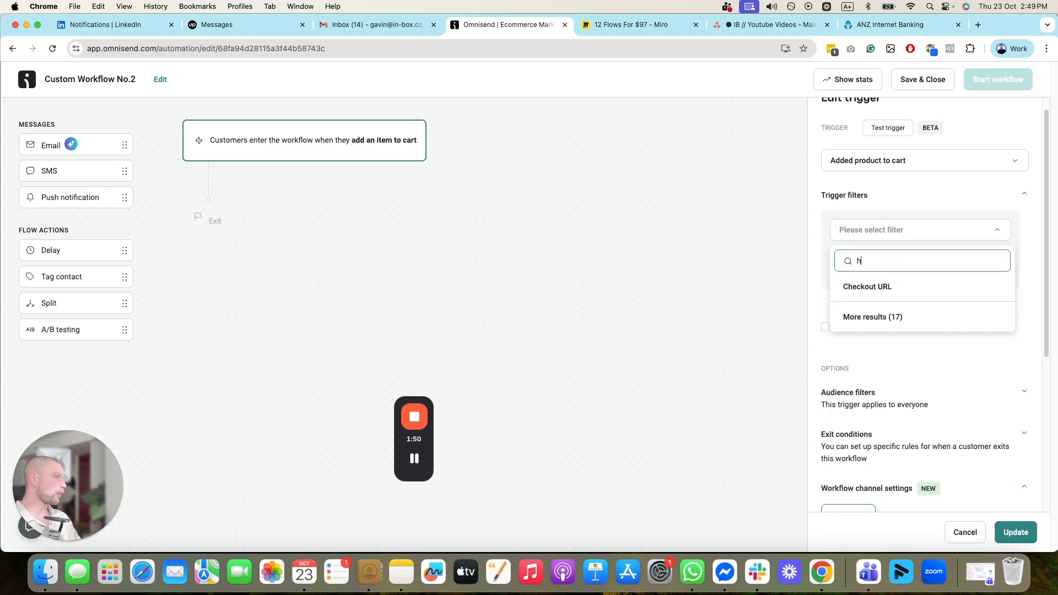
{"action": "type", "text": "ched"}
{"action": "key", "text": "BackSpace"}
{"action": "key", "text": "BackSpace"}
{"action": "key", "text": "BackSpace"}
{"action": "key", "text": "BackSpace"}
{"action": "type", "text": "pla"}
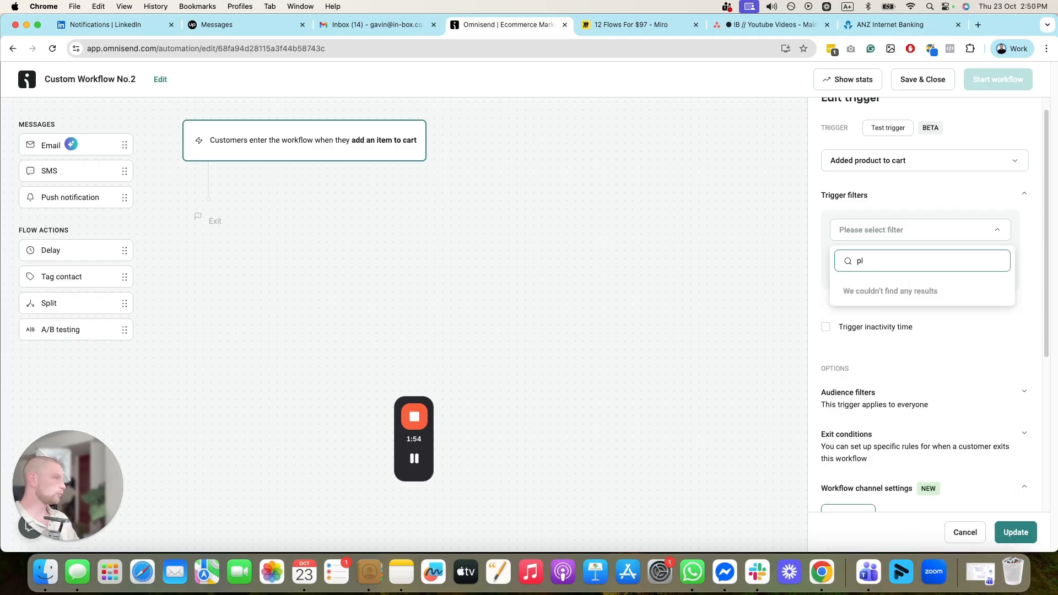
{"action": "key", "text": "BackSpace"}
{"action": "key", "text": "BackSpace"}
{"action": "type", "text": "ord"}
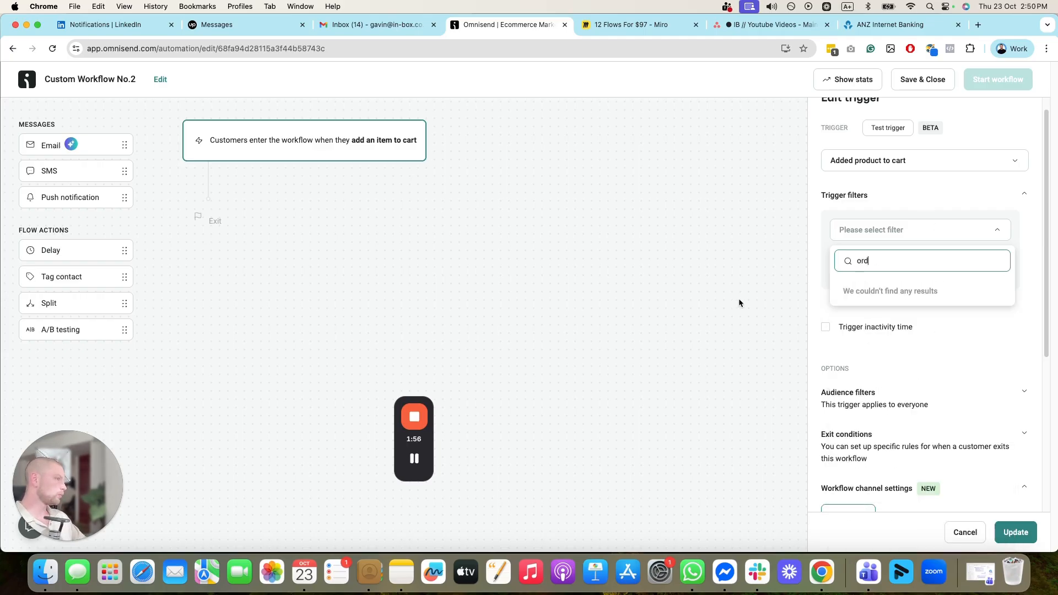
{"action": "left_click", "coordinate": [413, 458]}
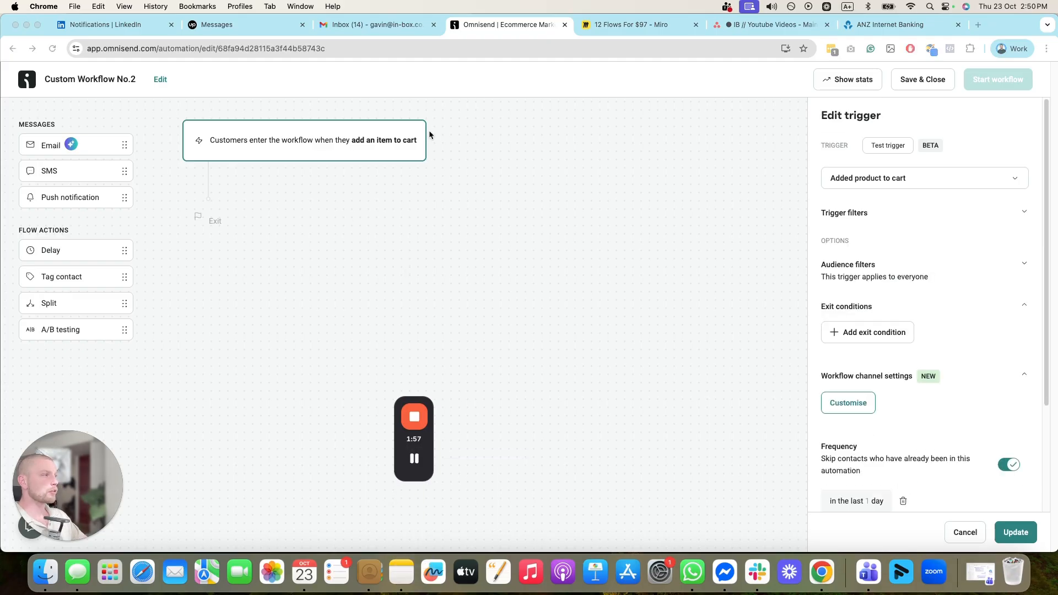
{"action": "left_click", "coordinate": [1049, 182]}
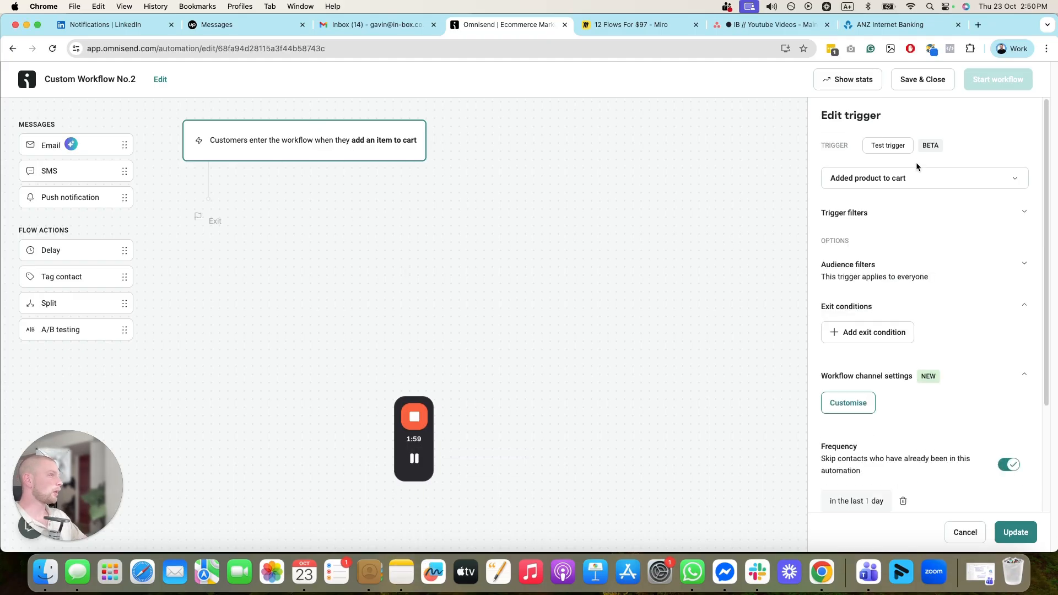
- Add an exit condition to the trigger using the Placed order event
{"action": "left_click", "coordinate": [865, 334]}
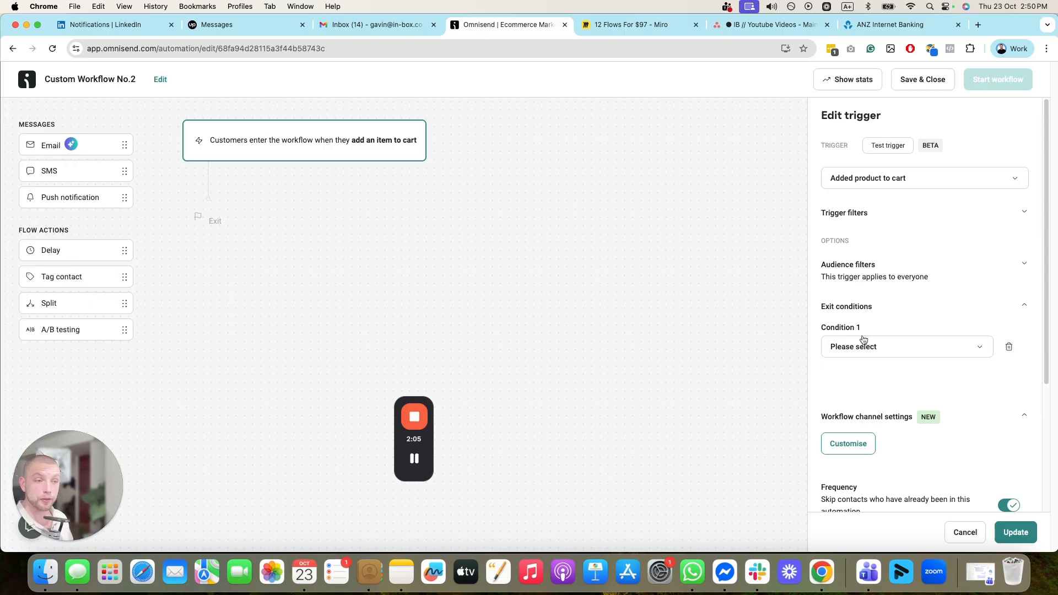
{"action": "left_click", "coordinate": [878, 349]}
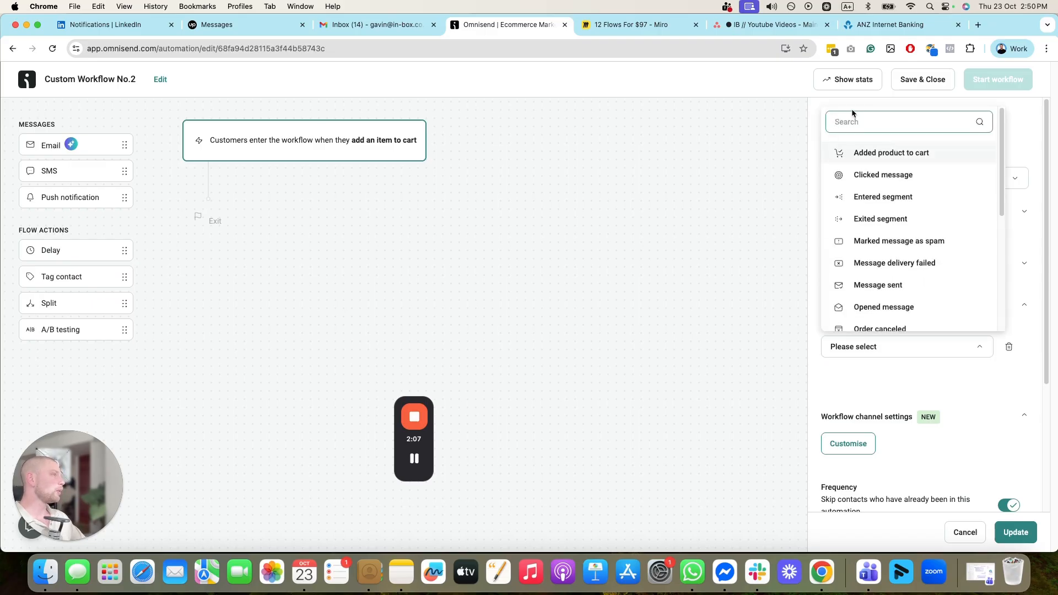
{"action": "type", "text": "pl"}
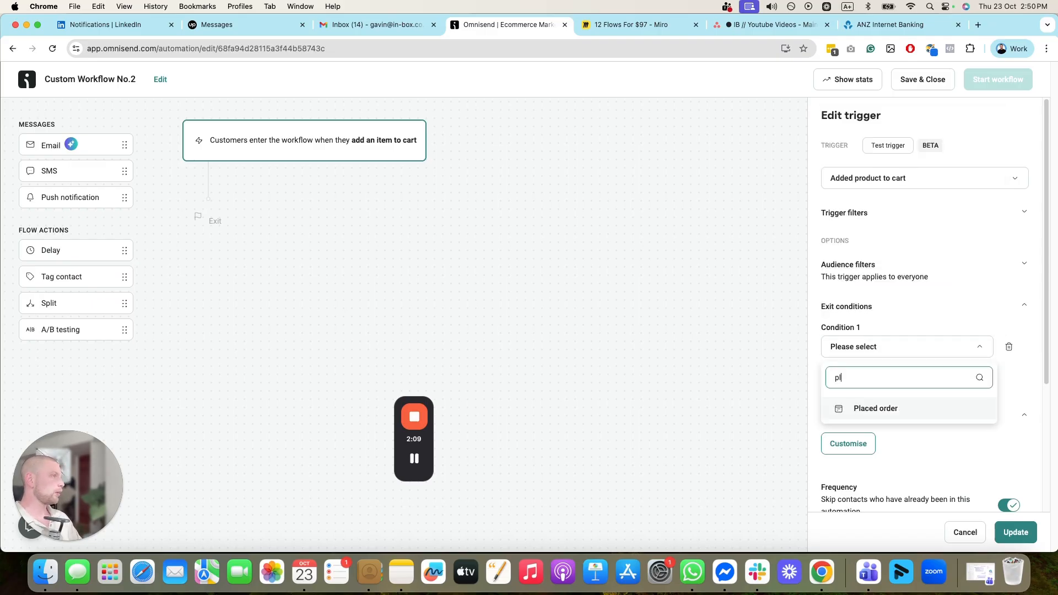
{"action": "left_click", "coordinate": [924, 407]}
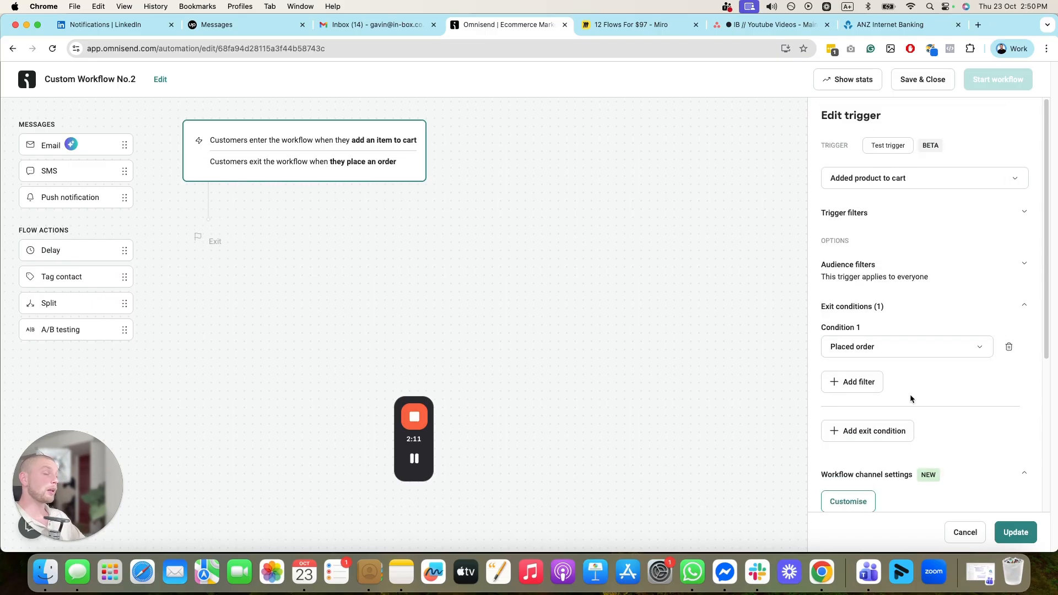
- Change the event of exit condition 1 to Started checkout
{"action": "left_click", "coordinate": [853, 384]}
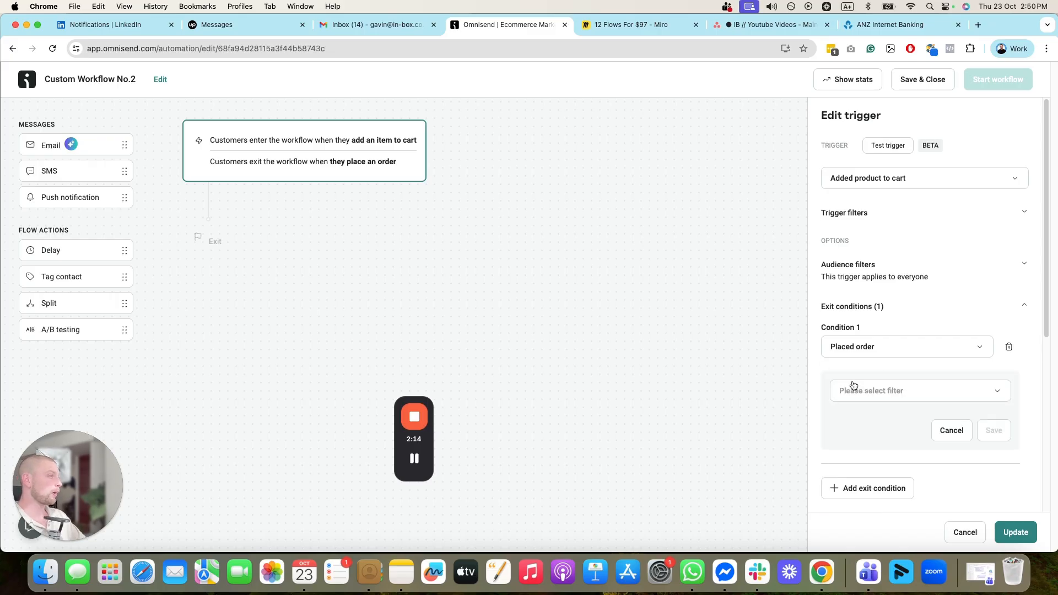
{"action": "left_click", "coordinate": [911, 347]}
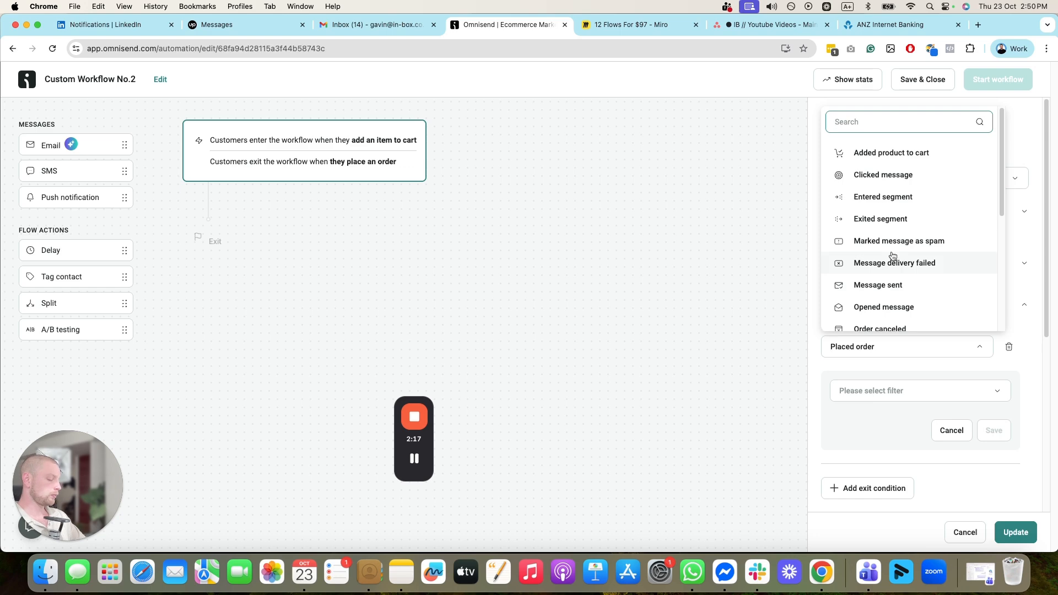
{"action": "type", "text": "ch"}
{"action": "left_click", "coordinate": [906, 411]}
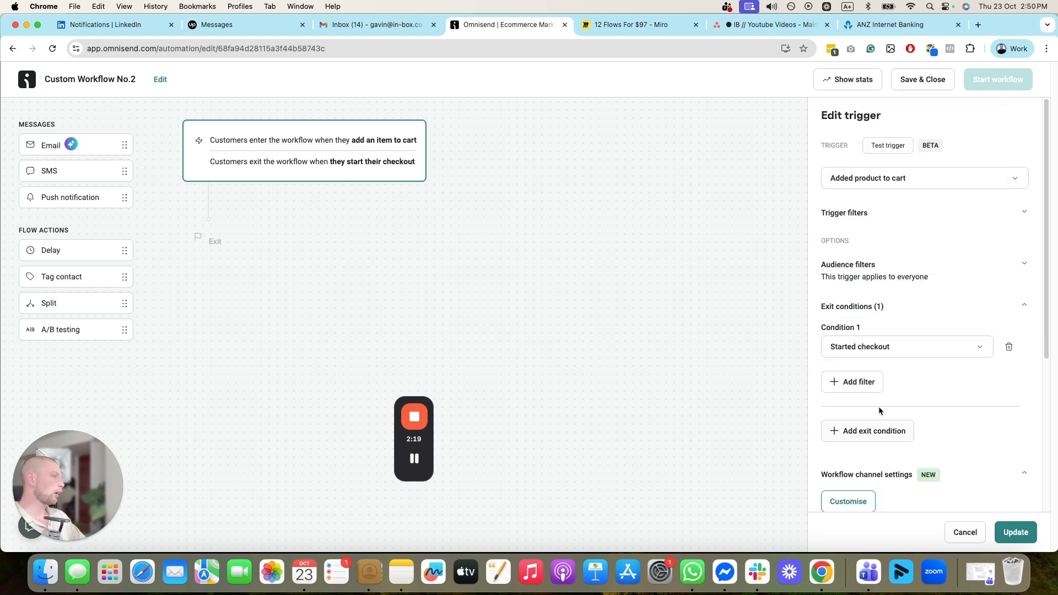
- Add a second exit condition to the trigger using the Placed order event
{"action": "scroll", "coordinate": [896, 370], "scroll_direction": "down", "scroll_amount": 1}
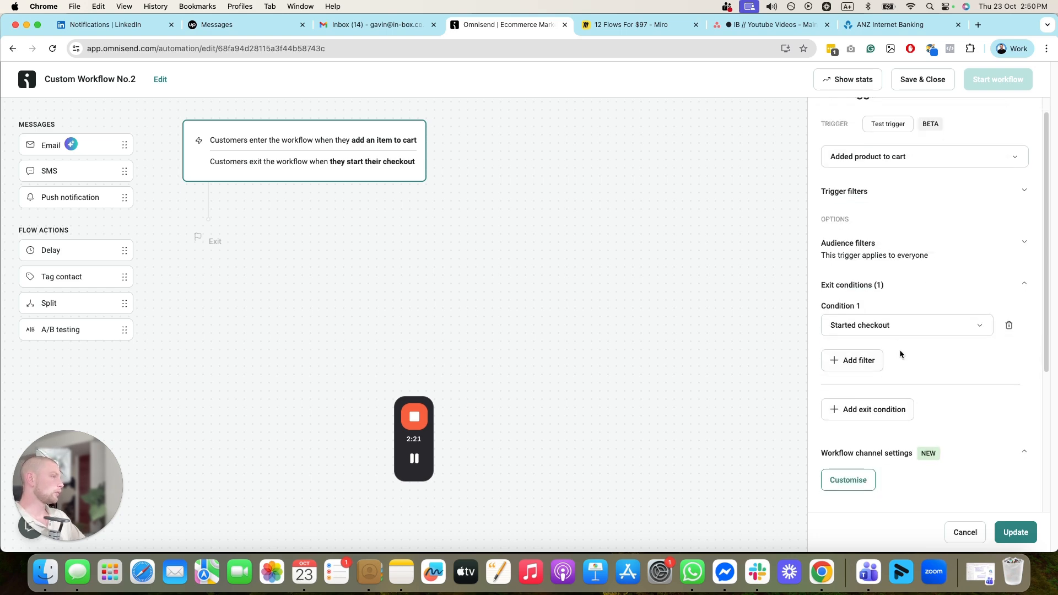
{"action": "scroll", "coordinate": [899, 349], "scroll_direction": "down", "scroll_amount": 1}
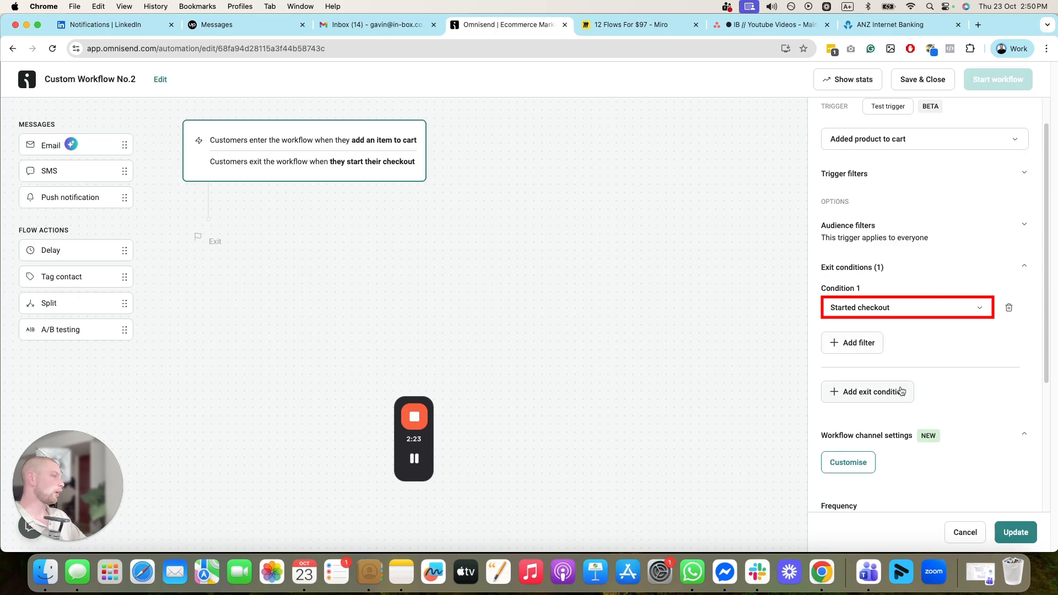
{"action": "left_click", "coordinate": [901, 392]}
{"action": "left_click", "coordinate": [882, 425]}
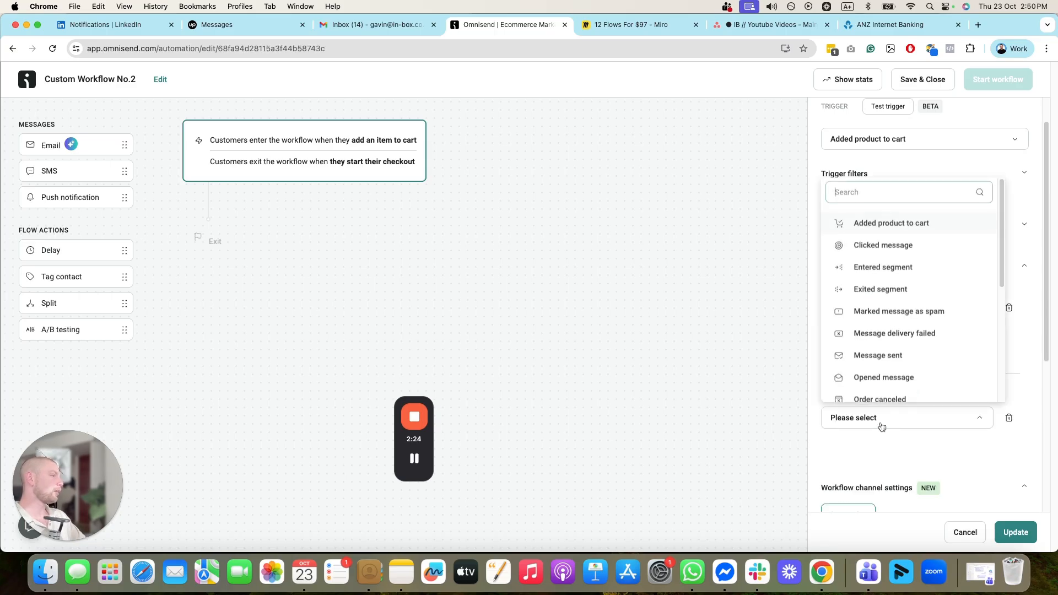
{"action": "left_click", "coordinate": [883, 465]}
{"action": "scroll", "coordinate": [838, 380], "scroll_direction": "down", "scroll_amount": 1}
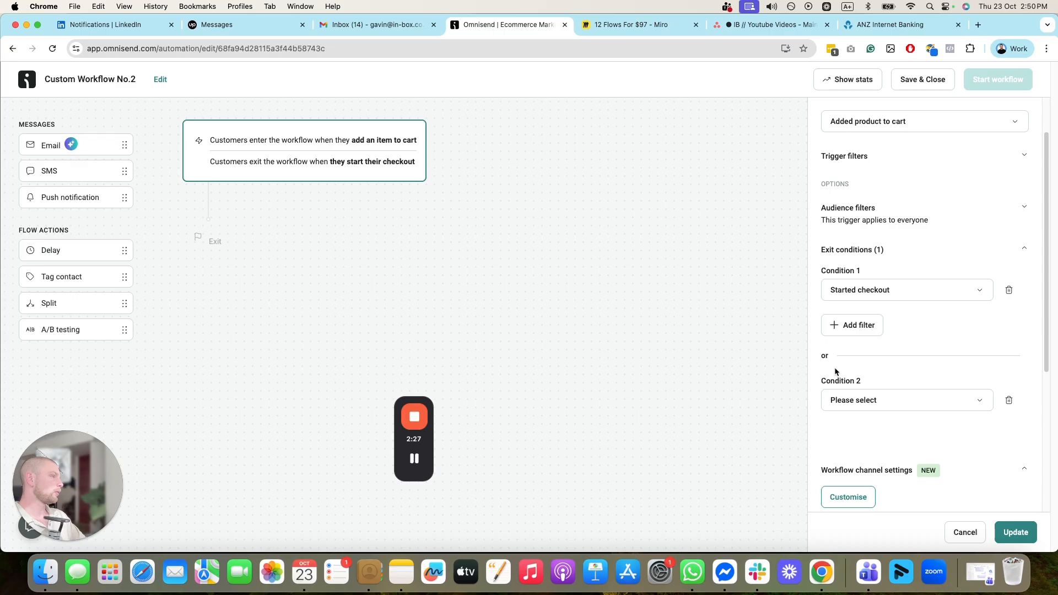
{"action": "left_click", "coordinate": [852, 402]}
{"action": "type", "text": "plac"}
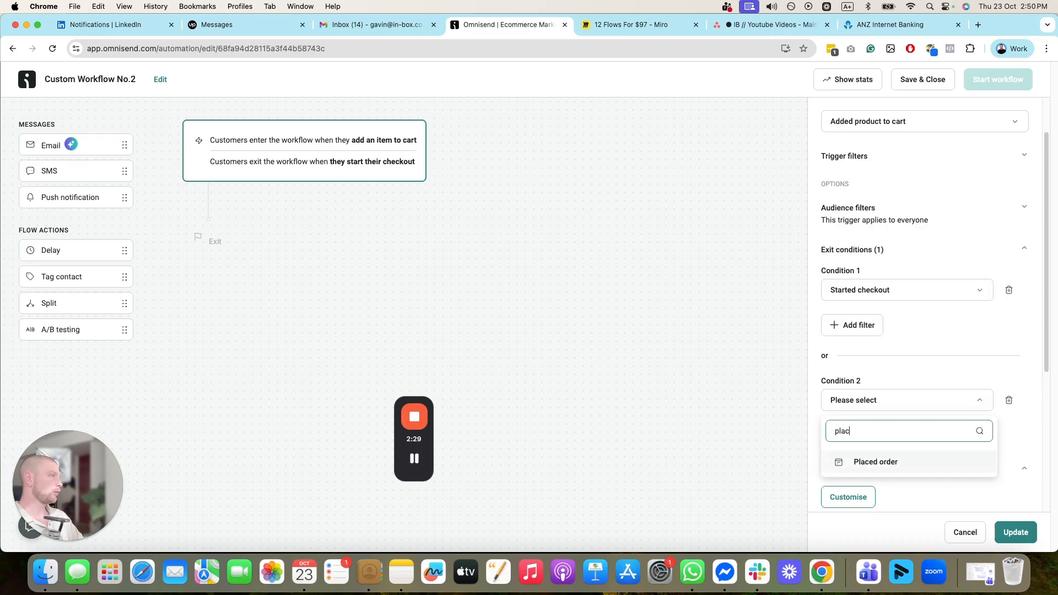
{"action": "type", "text": "e"}
{"action": "left_click", "coordinate": [876, 462]}
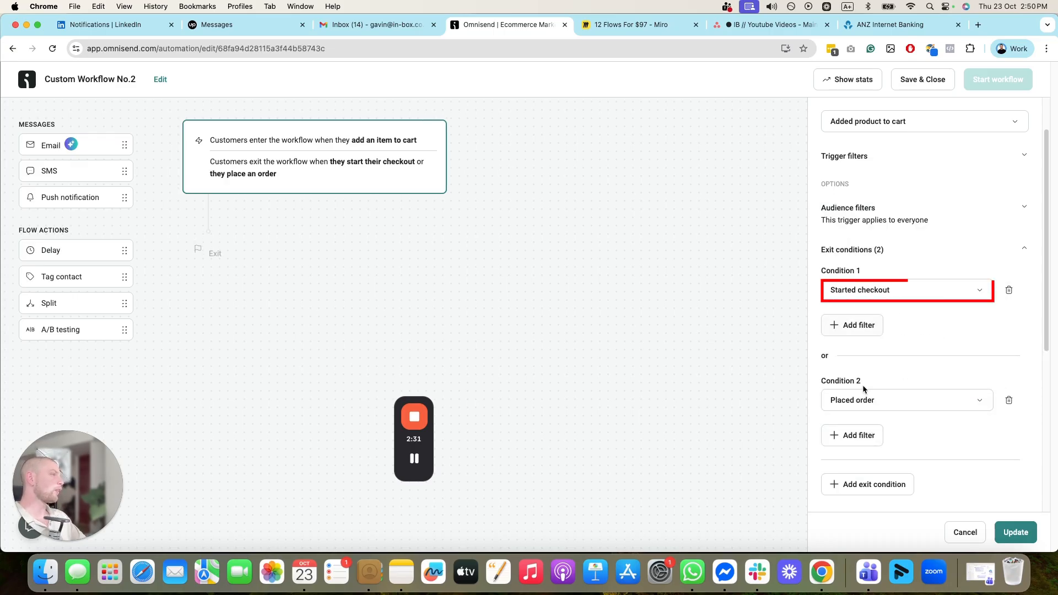
- Review both exit conditions and apply the updated trigger settings to the workflow
{"action": "scroll", "coordinate": [899, 376], "scroll_direction": "down", "scroll_amount": 2}
{"action": "scroll", "coordinate": [981, 435], "scroll_direction": "up", "scroll_amount": 1}
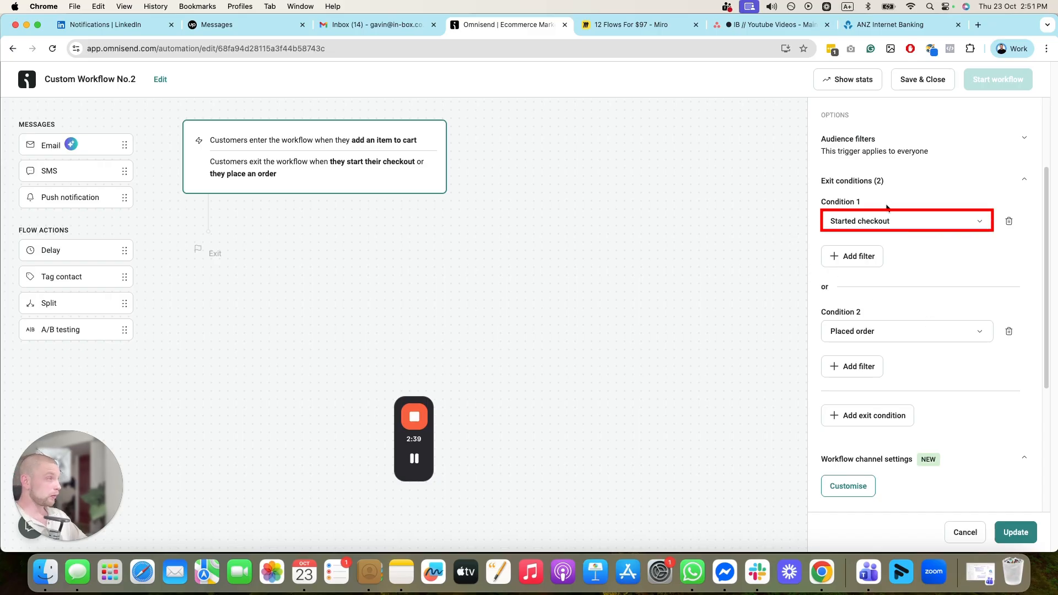
{"action": "left_click", "coordinate": [1017, 535]}
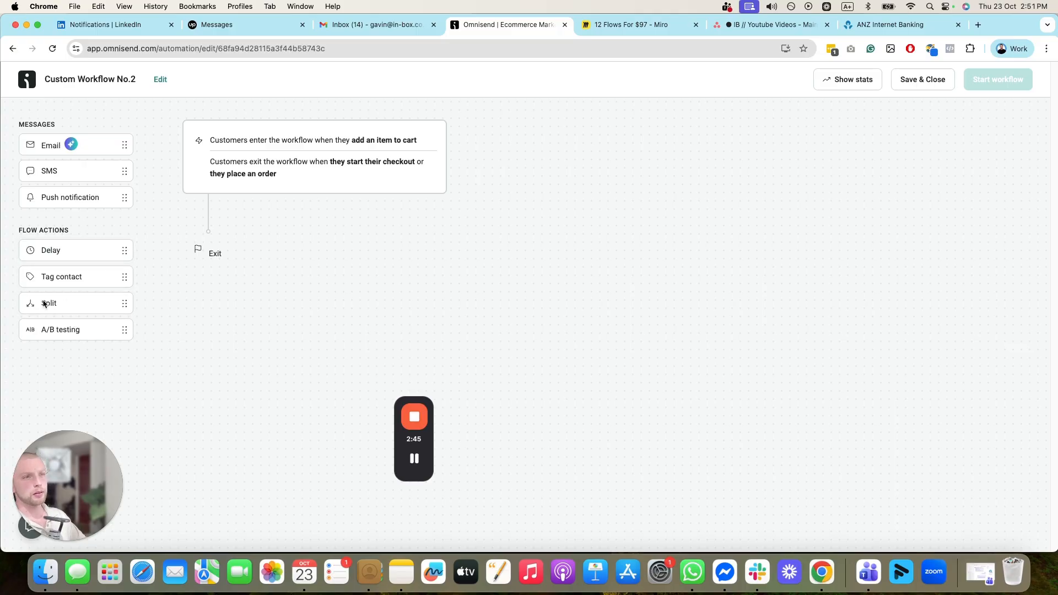
- Add a split directly after the trigger and set its rule type to Contact properties
{"action": "left_click_drag", "start_coordinate": [57, 299], "coordinate": [198, 215]}
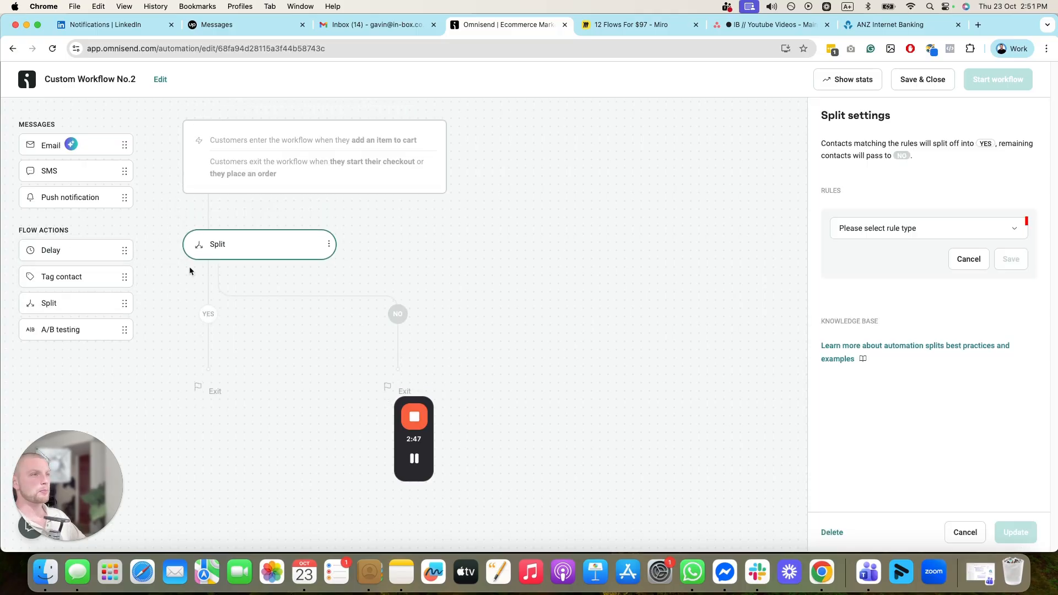
{"action": "left_click", "coordinate": [939, 236]}
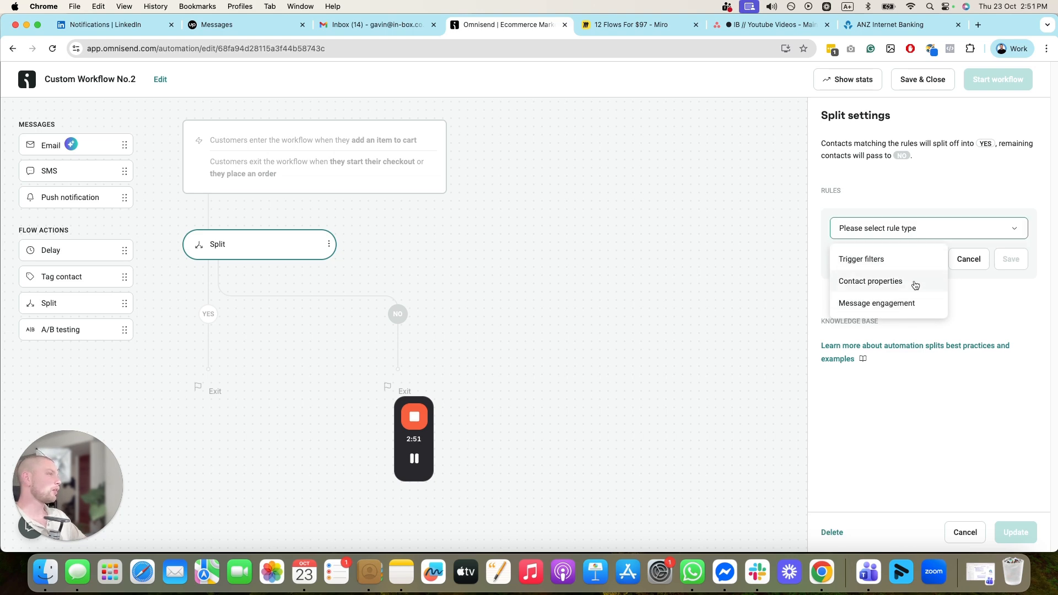
{"action": "left_click", "coordinate": [899, 282]}
- Set the split rule to match contacts whose Segment is IB // Discount Reminder Segment
{"action": "left_click", "coordinate": [907, 255]}
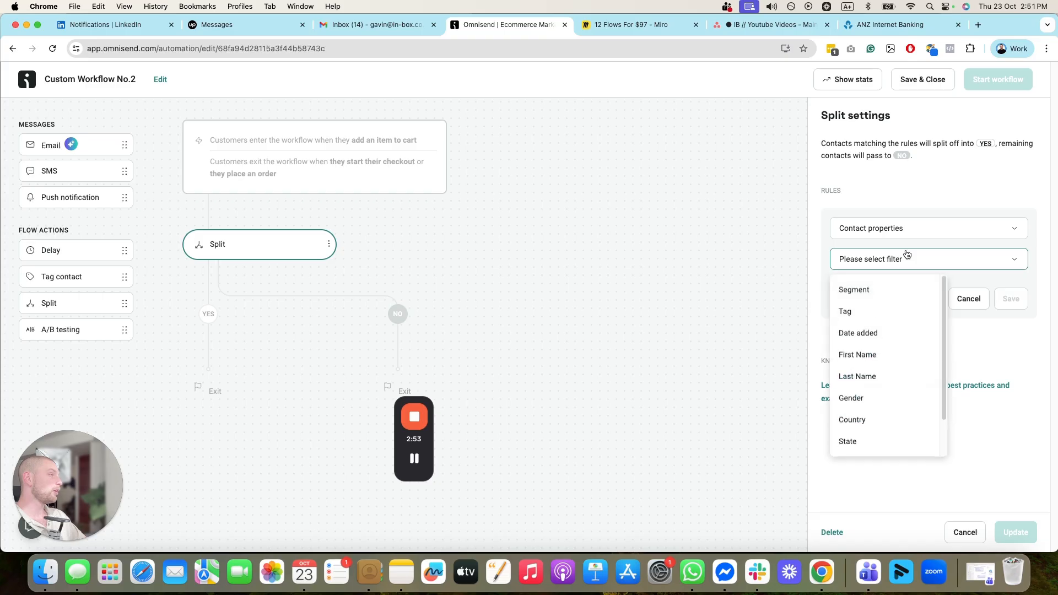
{"action": "left_click", "coordinate": [880, 300]}
{"action": "left_click", "coordinate": [879, 338]}
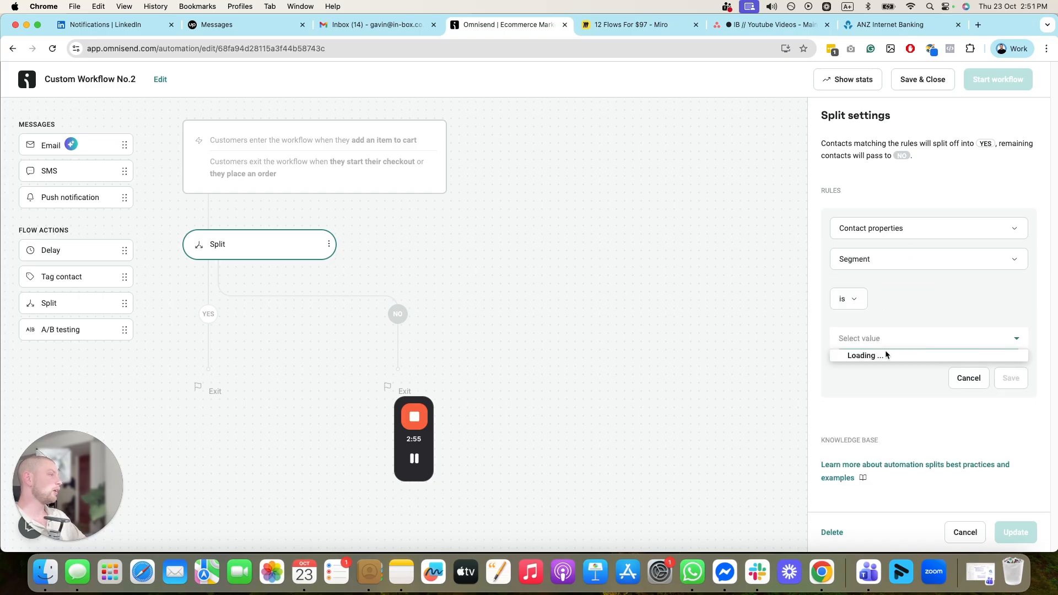
{"action": "left_click", "coordinate": [891, 356]}
{"action": "left_click", "coordinate": [911, 347]}
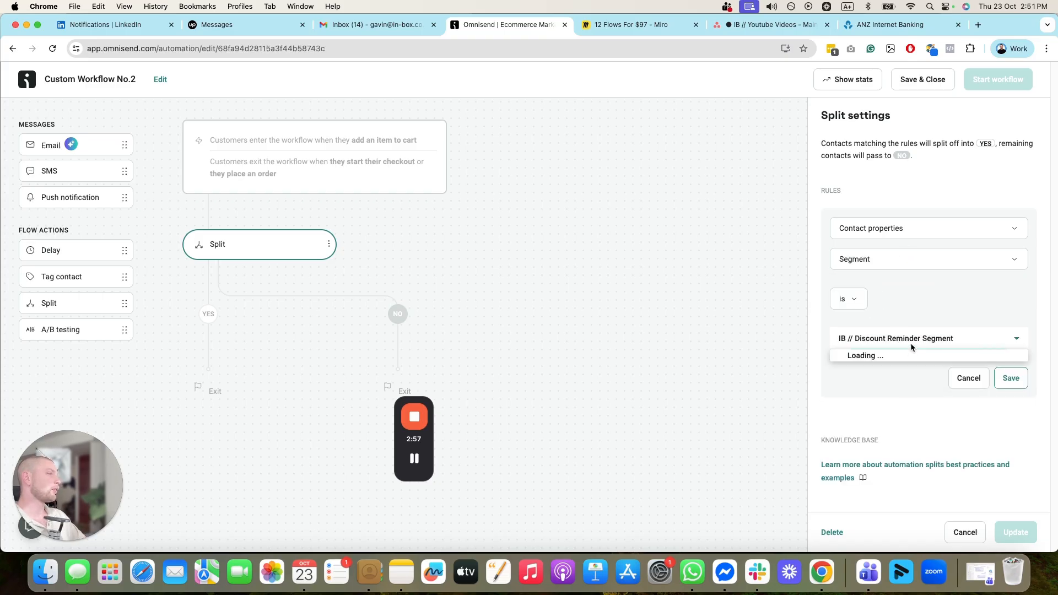
{"action": "left_click", "coordinate": [930, 345]}
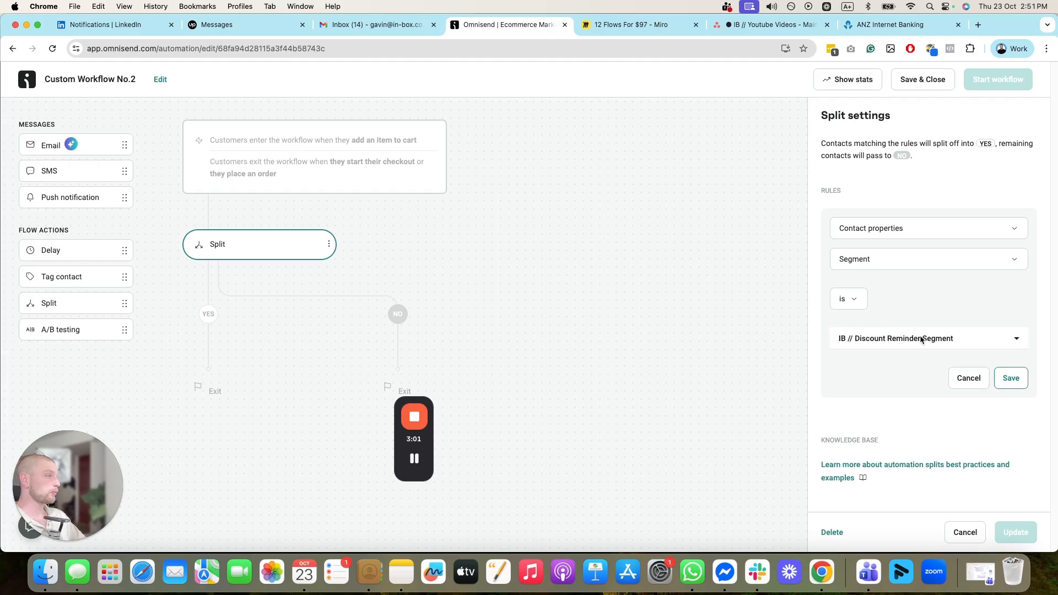
{"action": "left_click", "coordinate": [920, 337]}
- Change the split rule's operator to "is not" and reselect IB // Discount Reminder Segment as its value
{"action": "left_click", "coordinate": [849, 299]}
{"action": "left_click", "coordinate": [861, 354]}
{"action": "left_click", "coordinate": [879, 348]}
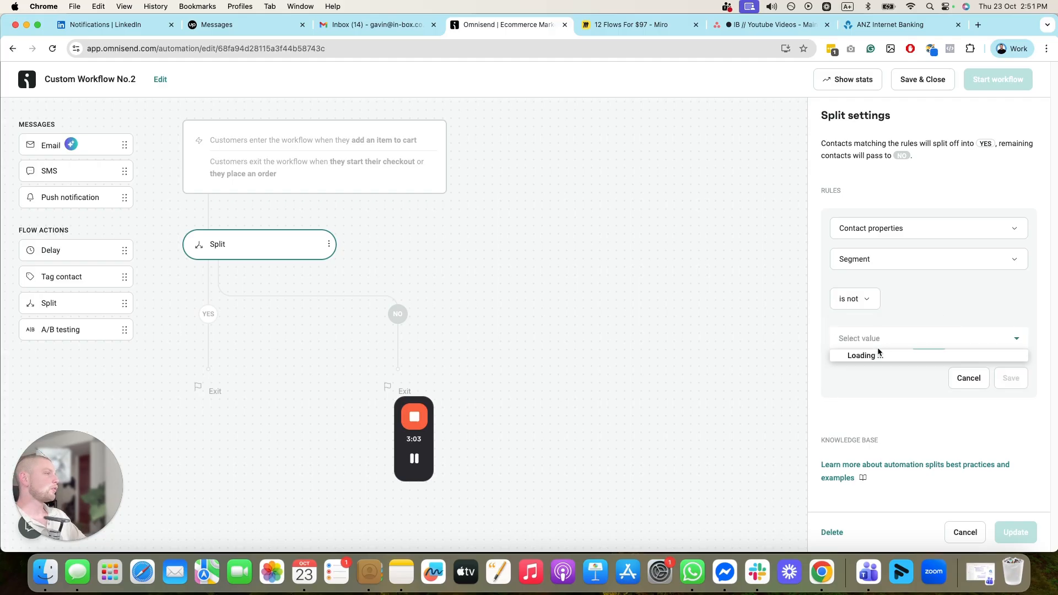
{"action": "left_click", "coordinate": [885, 358]}
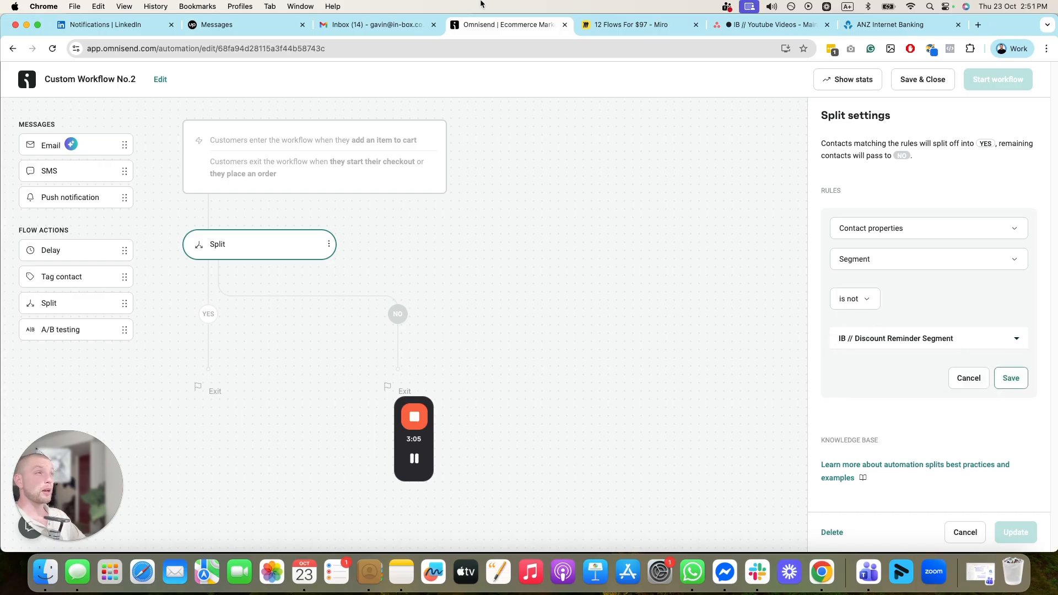
- Open the audience Segments list in a separate browser tab, keeping the workflow editor open
{"action": "left_click", "coordinate": [26, 78]}
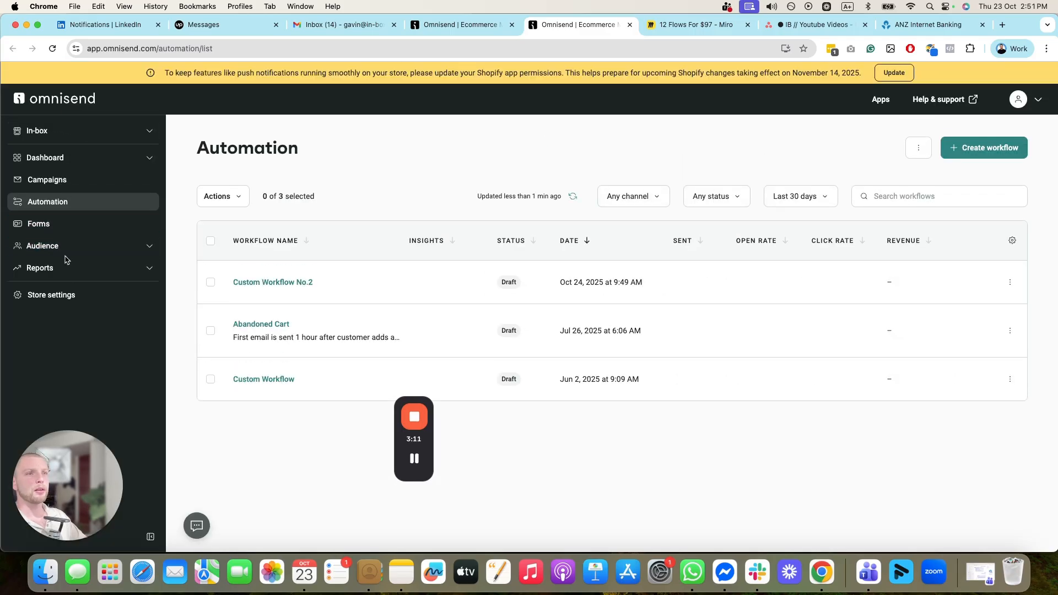
{"action": "left_click", "coordinate": [61, 246]}
{"action": "left_click", "coordinate": [69, 291]}
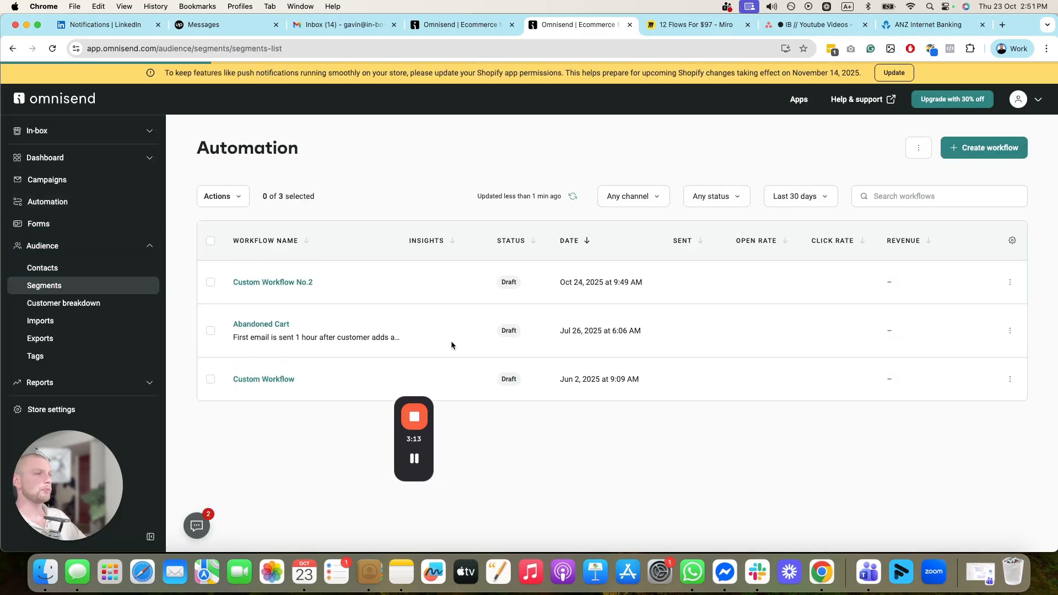
- Open the Ib // Purchasers segment and examine the order condition that defines its contacts
{"action": "left_click_drag", "start_coordinate": [706, 455], "coordinate": [811, 454]}
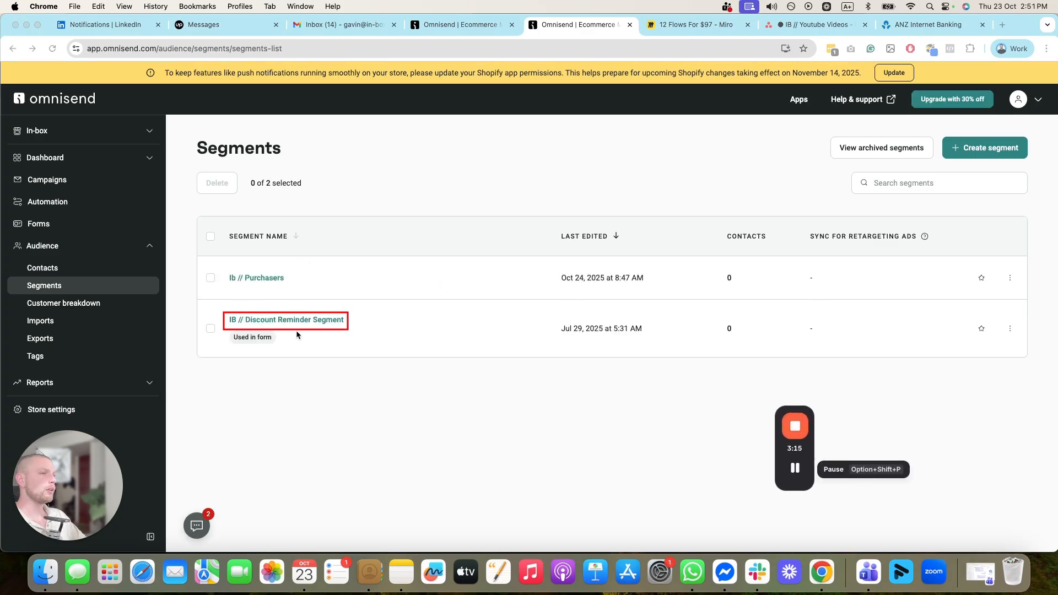
{"action": "left_click", "coordinate": [266, 277]}
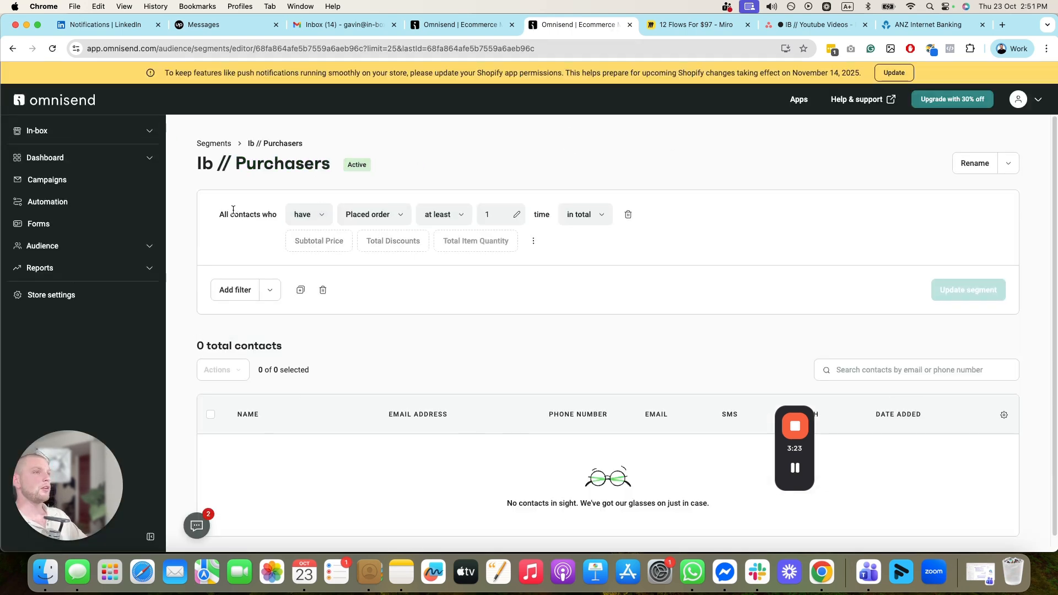
{"action": "left_click", "coordinate": [376, 215]}
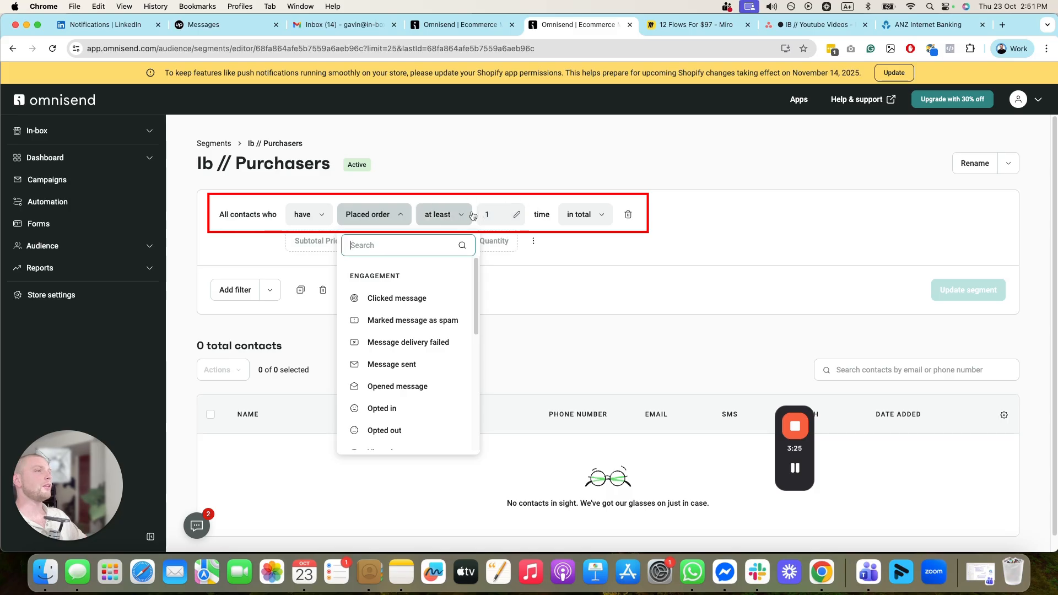
{"action": "left_click", "coordinate": [613, 259]}
- Return to the workflow editor, change the split rule's segment to Ib // Purchasers, and save the rule
{"action": "left_click", "coordinate": [451, 23]}
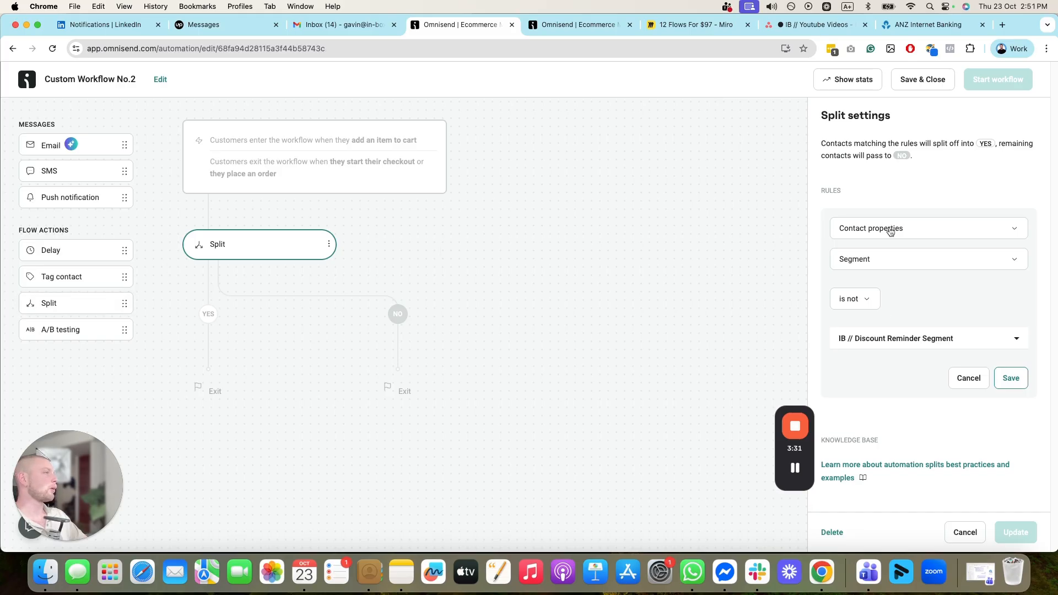
{"action": "left_click", "coordinate": [865, 339]}
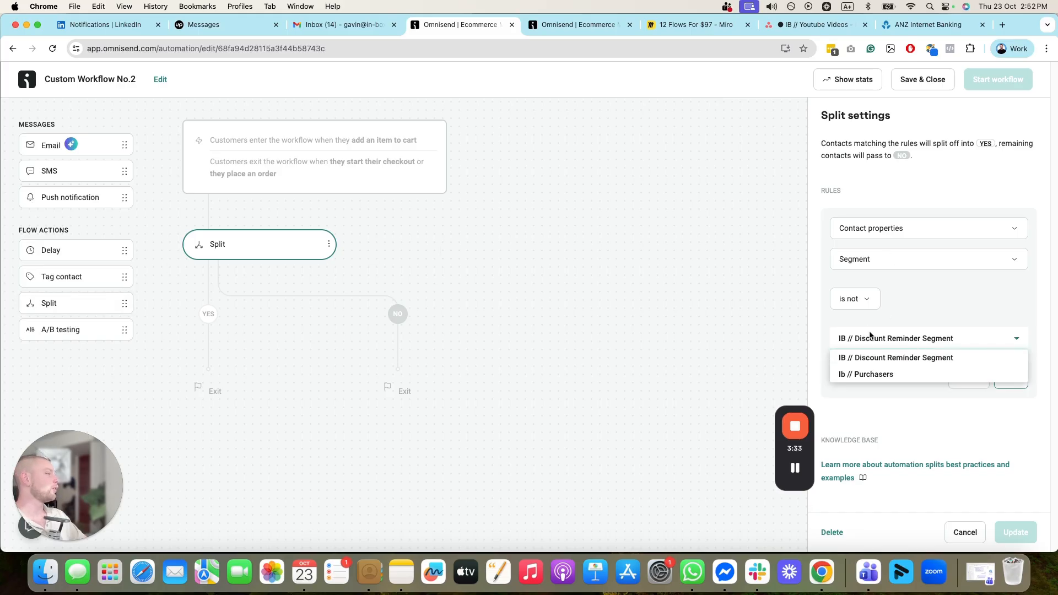
{"action": "left_click", "coordinate": [878, 376]}
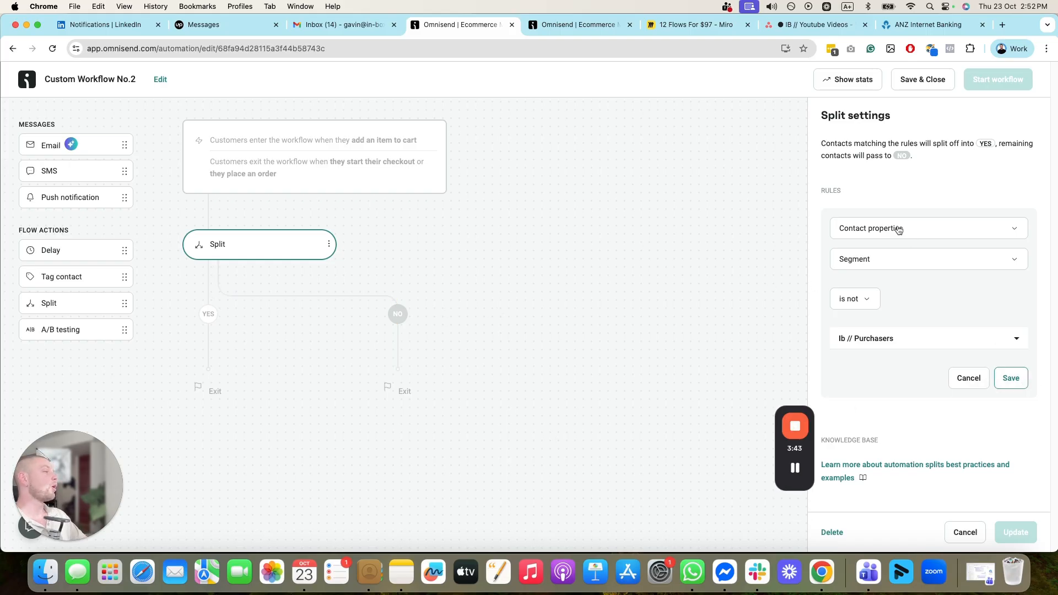
{"action": "left_click", "coordinate": [1010, 379]}
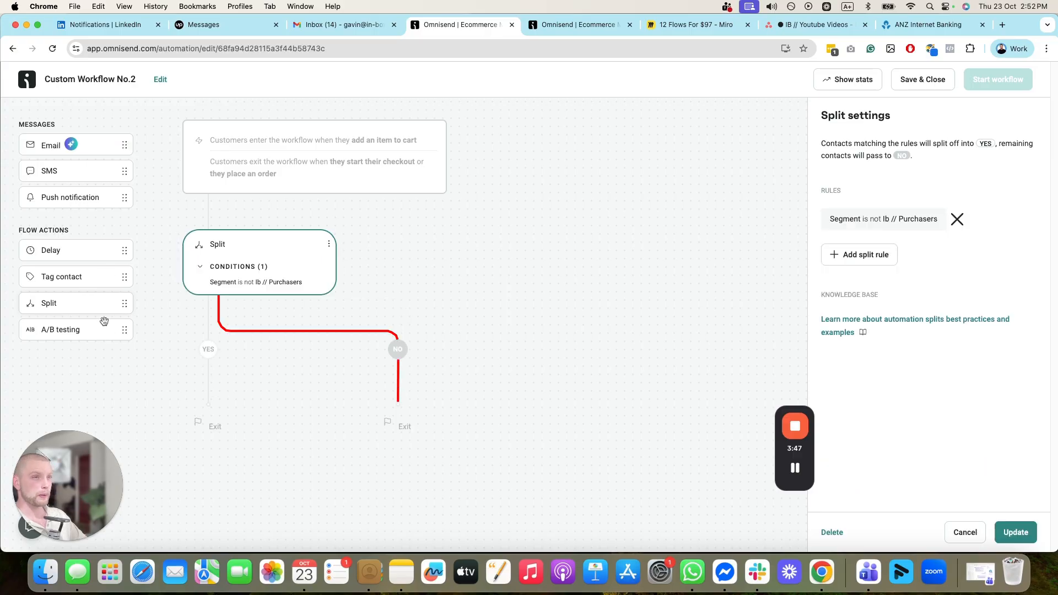
- Add an A/B test to both the YES and NO branches of the segment split
{"action": "left_click", "coordinate": [49, 331]}
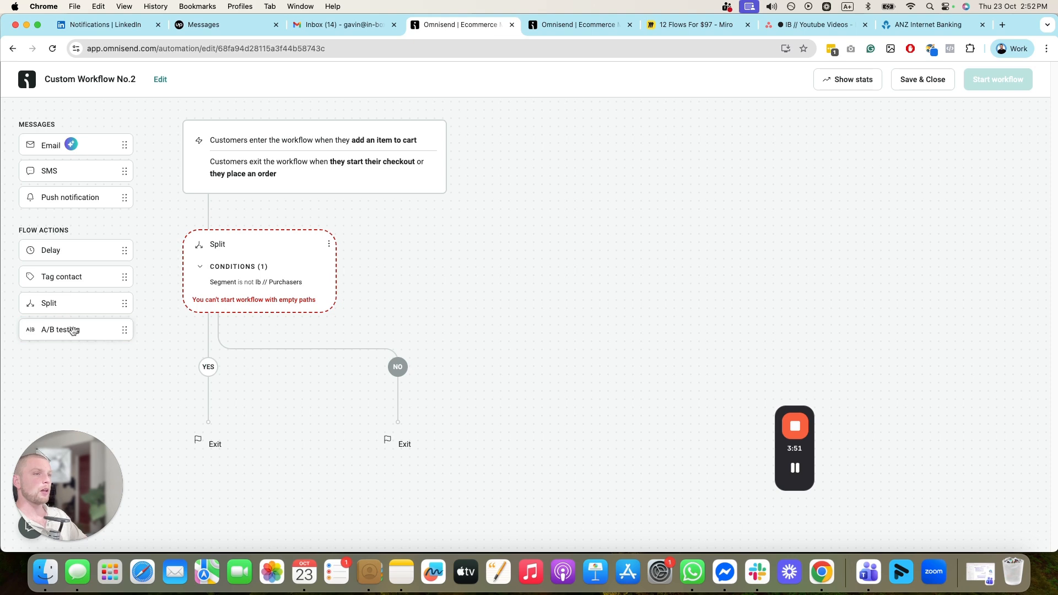
{"action": "left_click_drag", "start_coordinate": [73, 330], "coordinate": [176, 375]}
{"action": "left_click_drag", "start_coordinate": [66, 333], "coordinate": [587, 351]}
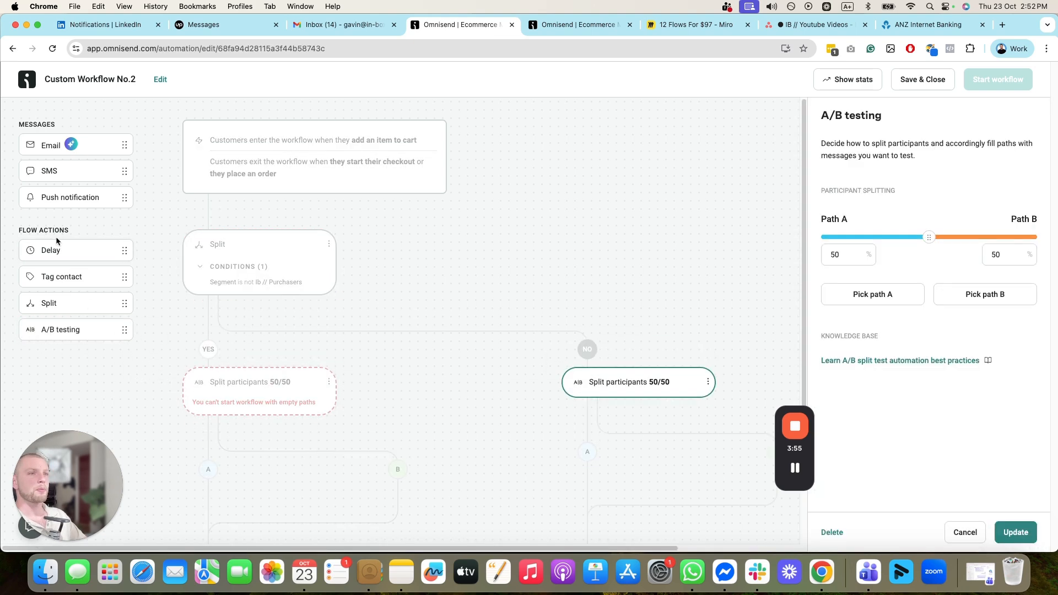
- Try placing a delay ahead of the A/B test on the YES branch, and delete it
{"action": "scroll", "coordinate": [291, 435], "scroll_direction": "down", "scroll_amount": 3}
{"action": "left_click", "coordinate": [75, 249]}
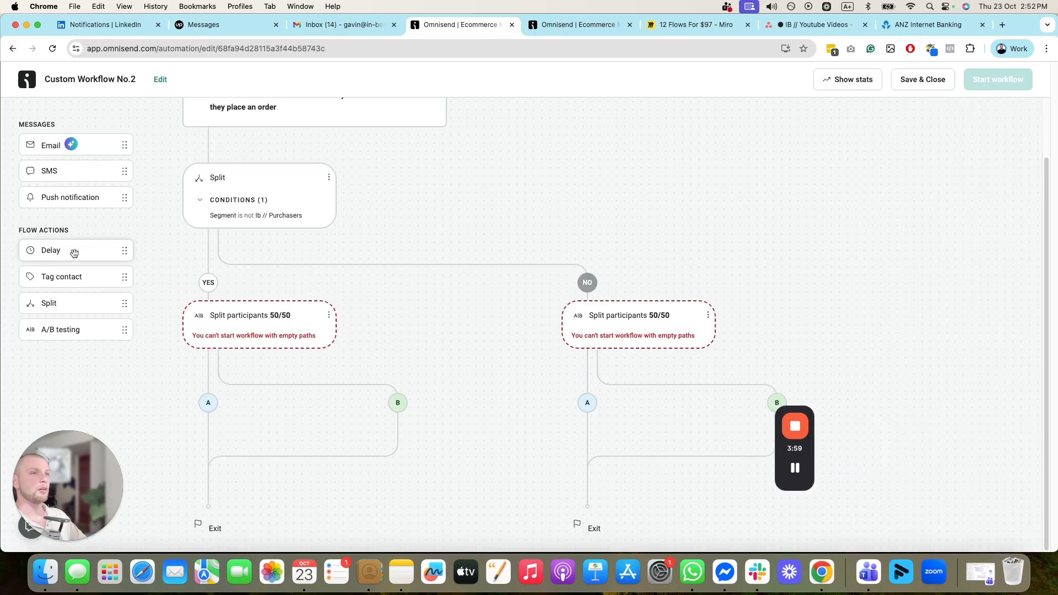
{"action": "left_click_drag", "start_coordinate": [74, 253], "coordinate": [259, 306]}
{"action": "left_click", "coordinate": [279, 414]}
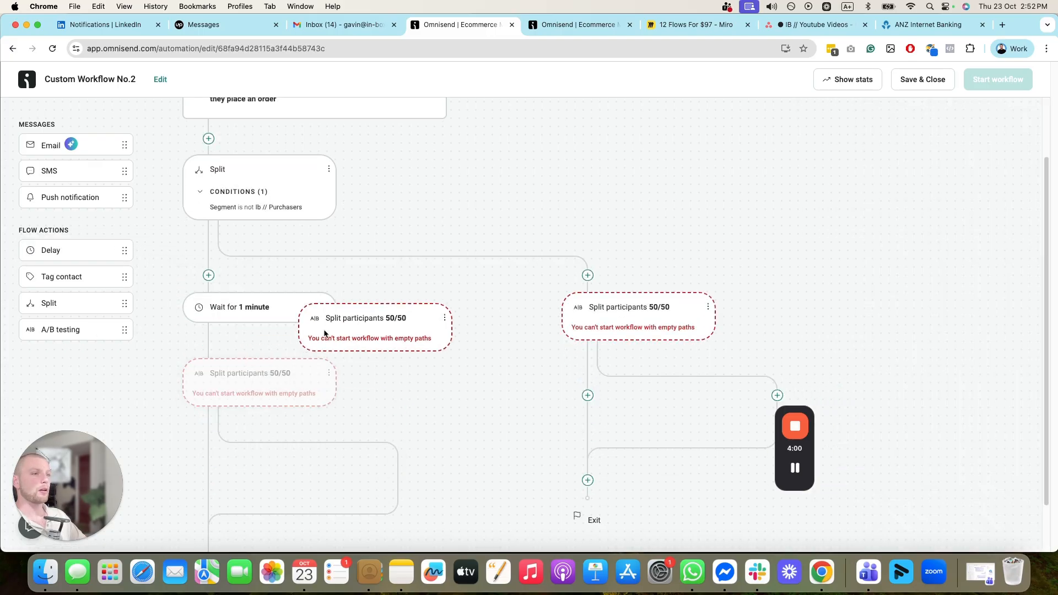
{"action": "left_click", "coordinate": [235, 367]}
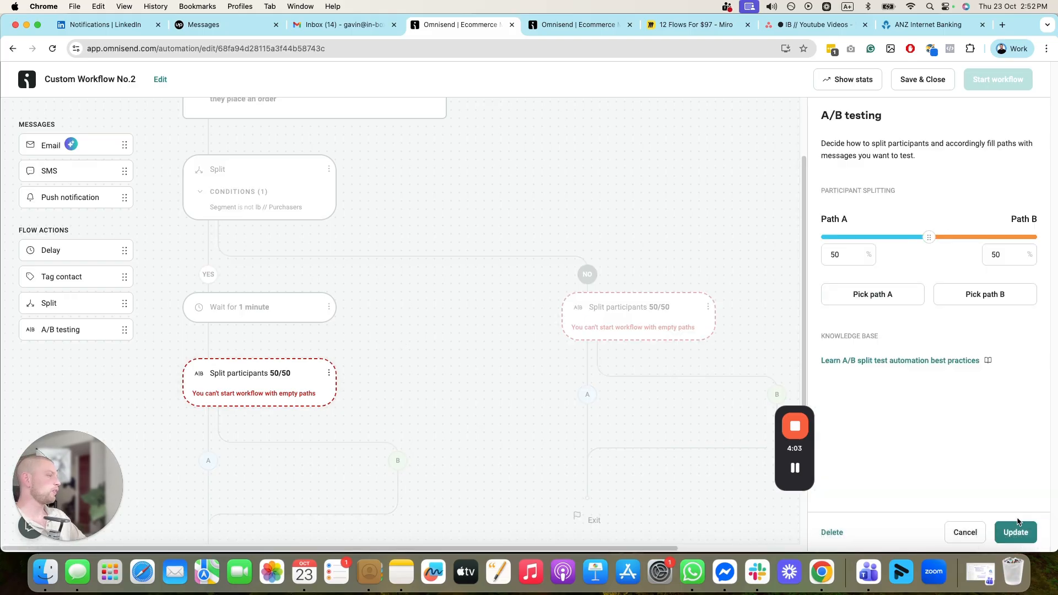
{"action": "left_click", "coordinate": [655, 309]}
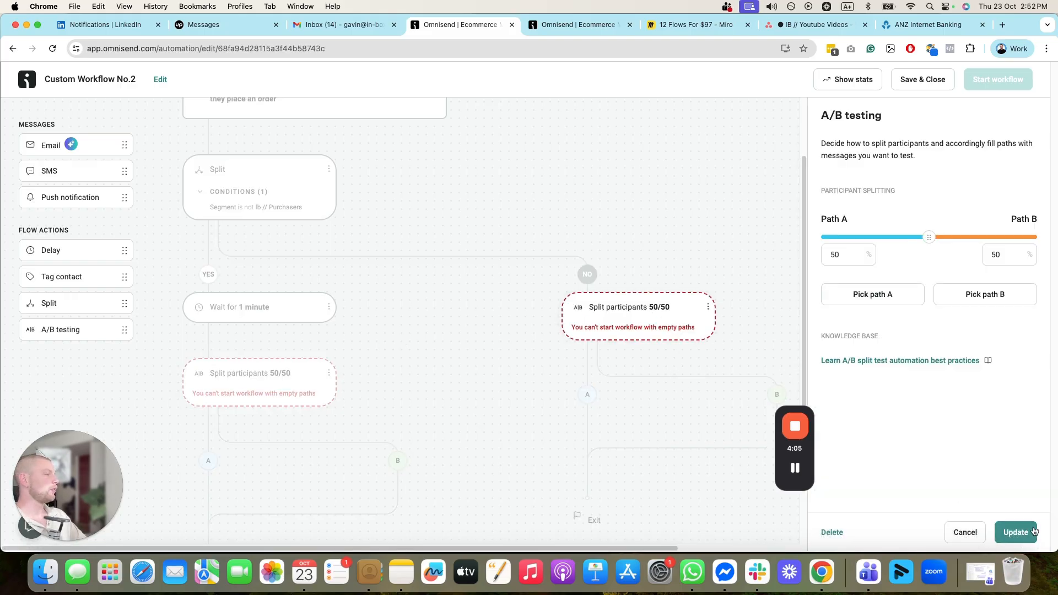
{"action": "left_click", "coordinate": [1016, 532]}
{"action": "left_click", "coordinate": [244, 307]}
{"action": "left_click_drag", "start_coordinate": [202, 396], "coordinate": [204, 470]}
{"action": "scroll", "coordinate": [204, 469], "scroll_direction": "down", "scroll_amount": 1}
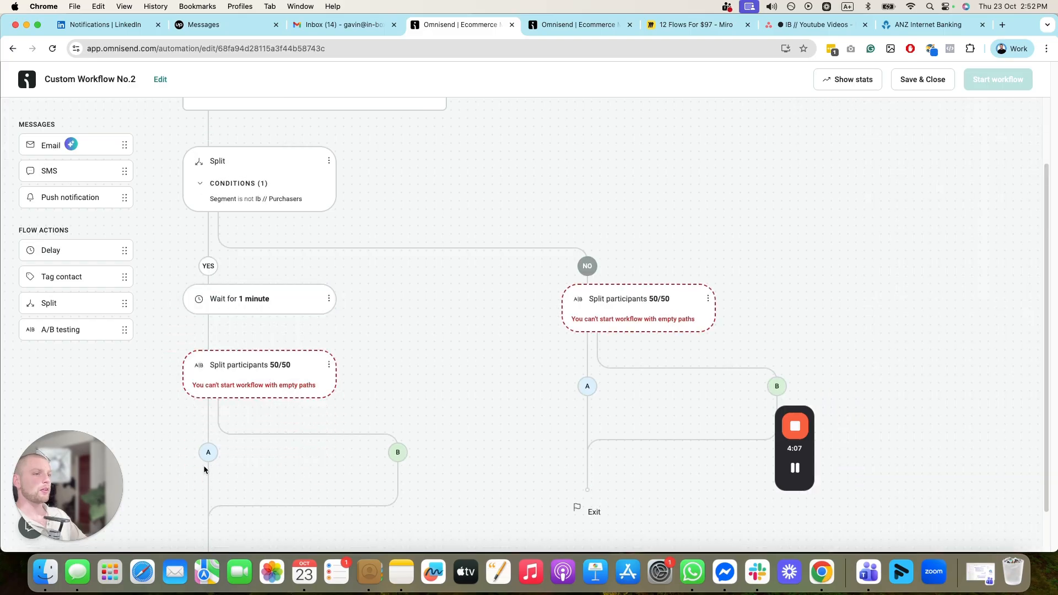
{"action": "left_click", "coordinate": [329, 298]}
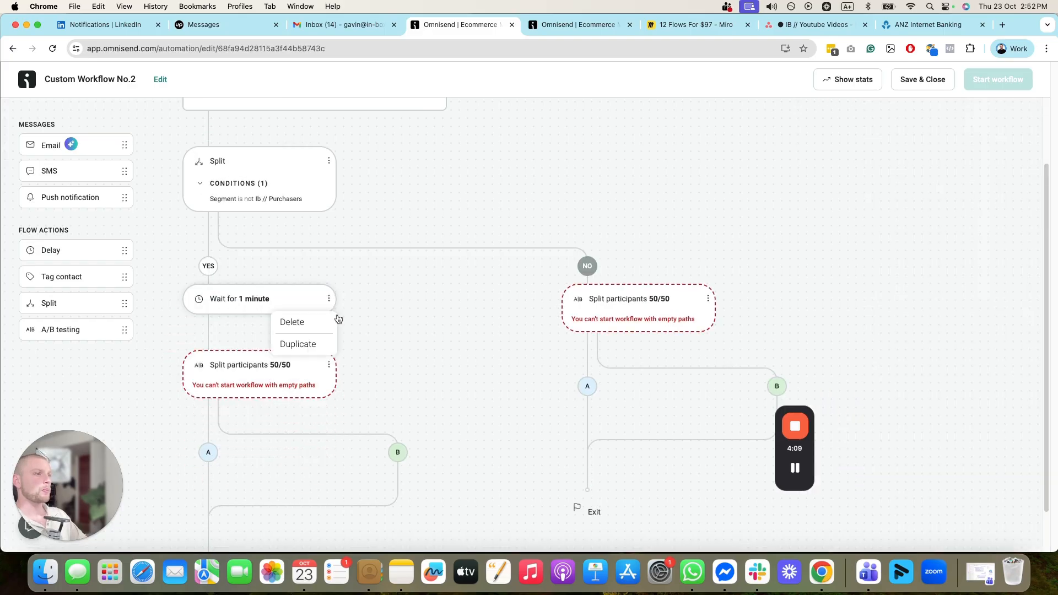
{"action": "left_click", "coordinate": [292, 322]}
{"action": "left_click", "coordinate": [643, 327]}
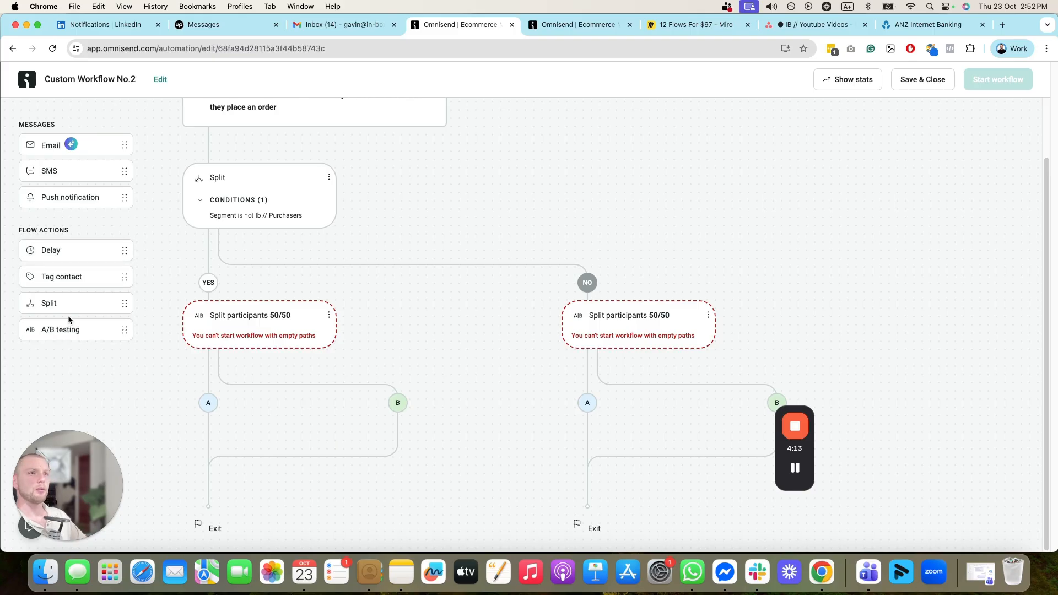
- Add a delay to each of paths A and B under the YES branch's A/B test
{"action": "left_click_drag", "start_coordinate": [65, 252], "coordinate": [205, 406]}
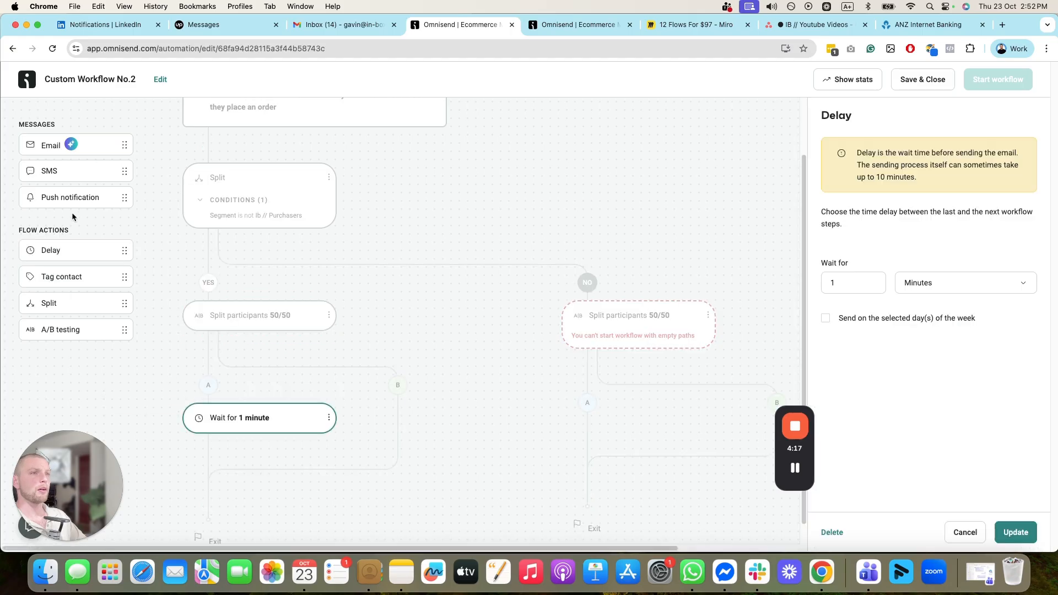
{"action": "left_click", "coordinate": [157, 396]}
{"action": "left_click_drag", "start_coordinate": [122, 251], "coordinate": [146, 438]}
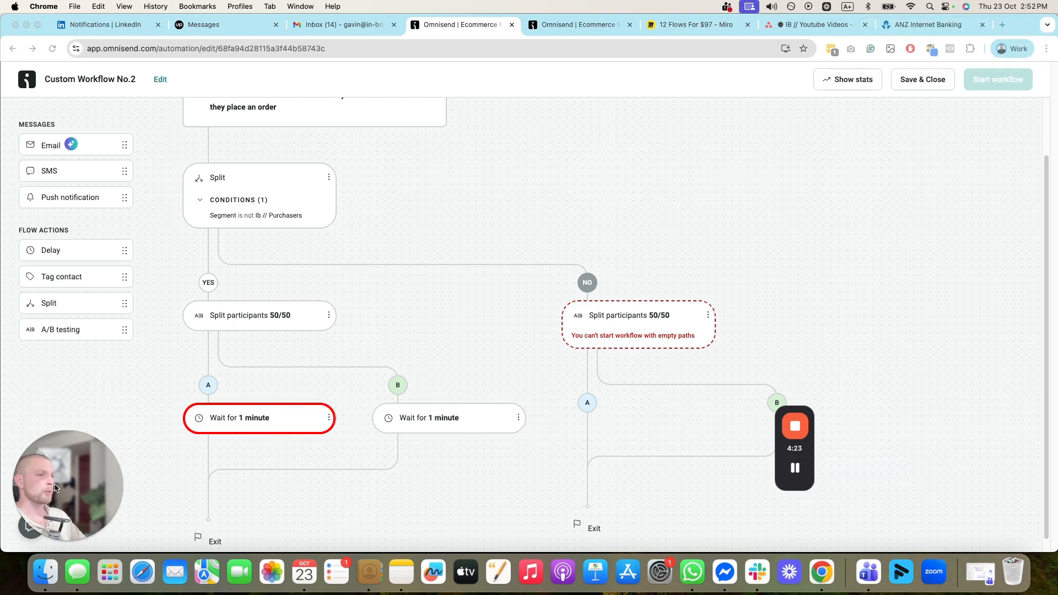
- Set the YES branch's path A delay to 15 minutes and its path B delay to 30 minutes
{"action": "left_click", "coordinate": [240, 414]}
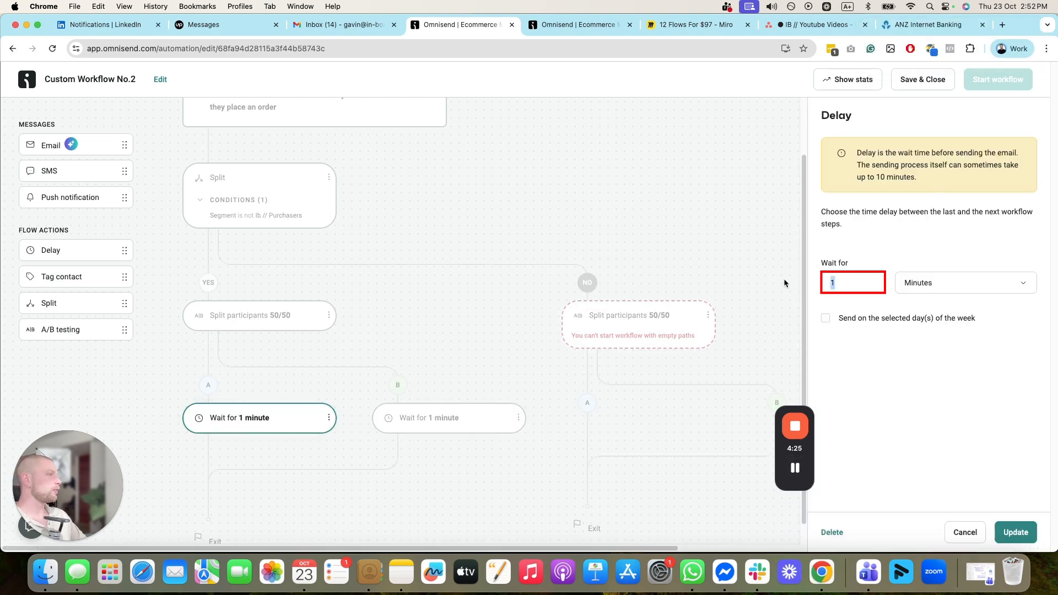
{"action": "type", "text": "15"}
{"action": "left_click", "coordinate": [1016, 532]}
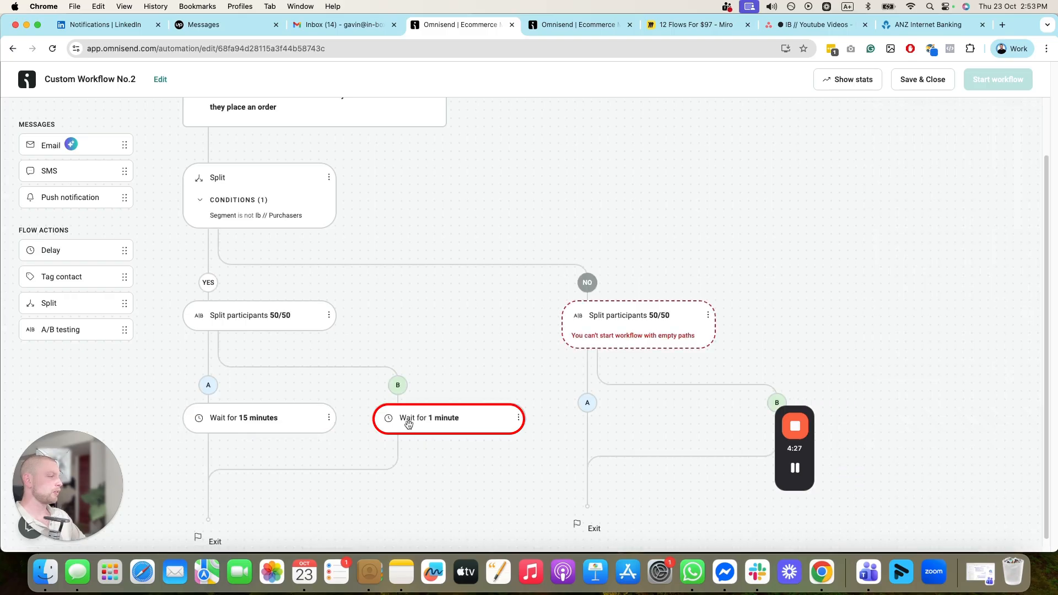
{"action": "left_click", "coordinate": [414, 421]}
{"action": "double_click", "coordinate": [853, 283]}
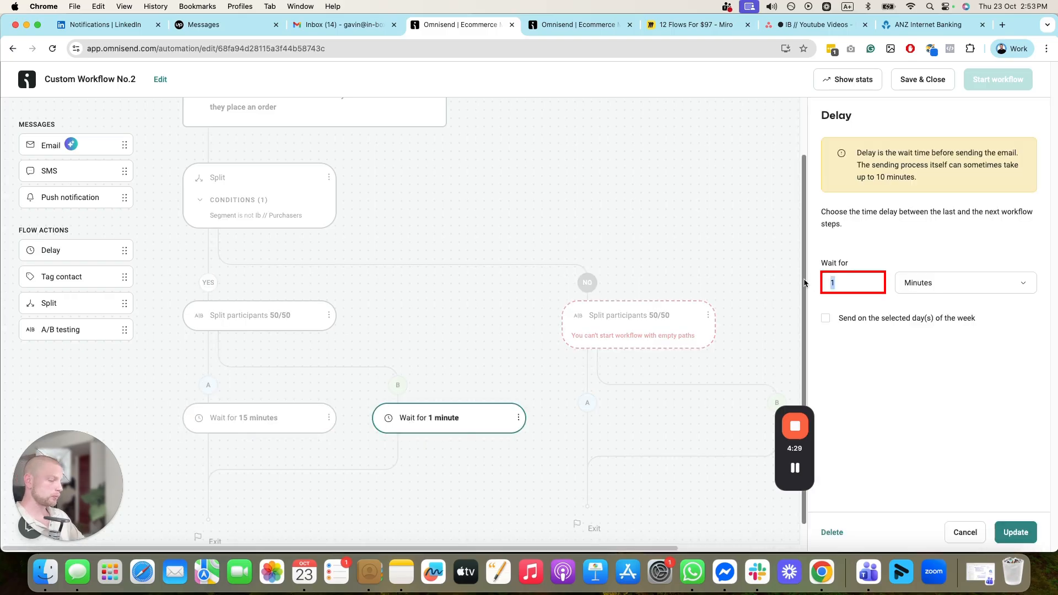
{"action": "type", "text": "30"}
{"action": "left_click", "coordinate": [1016, 532]}
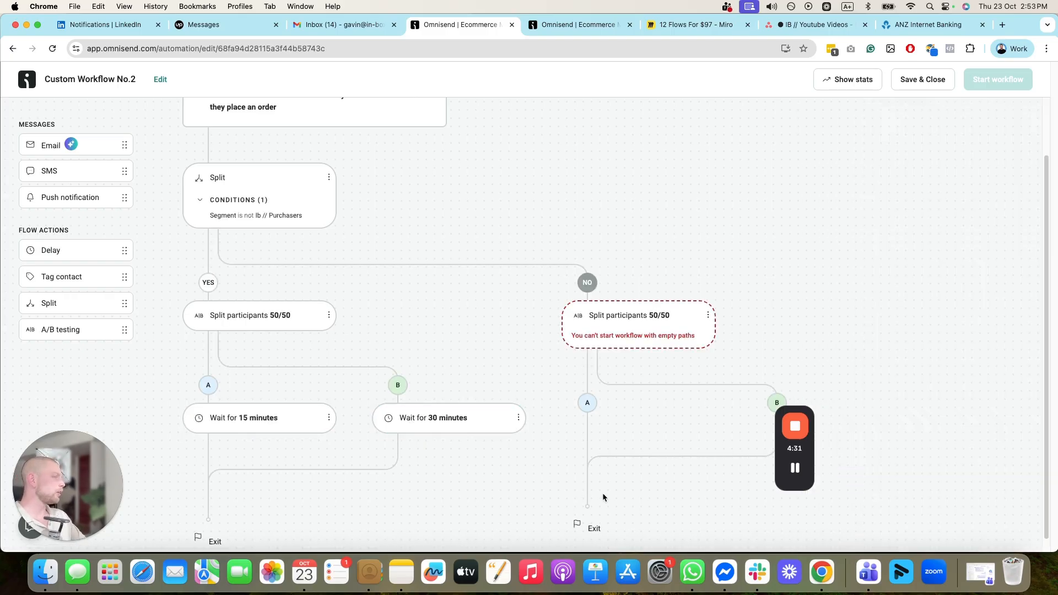
- Add an email below the 15-minute delay on path A and another below the 30-minute delay on path B
{"action": "scroll", "coordinate": [533, 439], "scroll_direction": "down", "scroll_amount": 1}
{"action": "left_click_drag", "start_coordinate": [82, 146], "coordinate": [165, 468]}
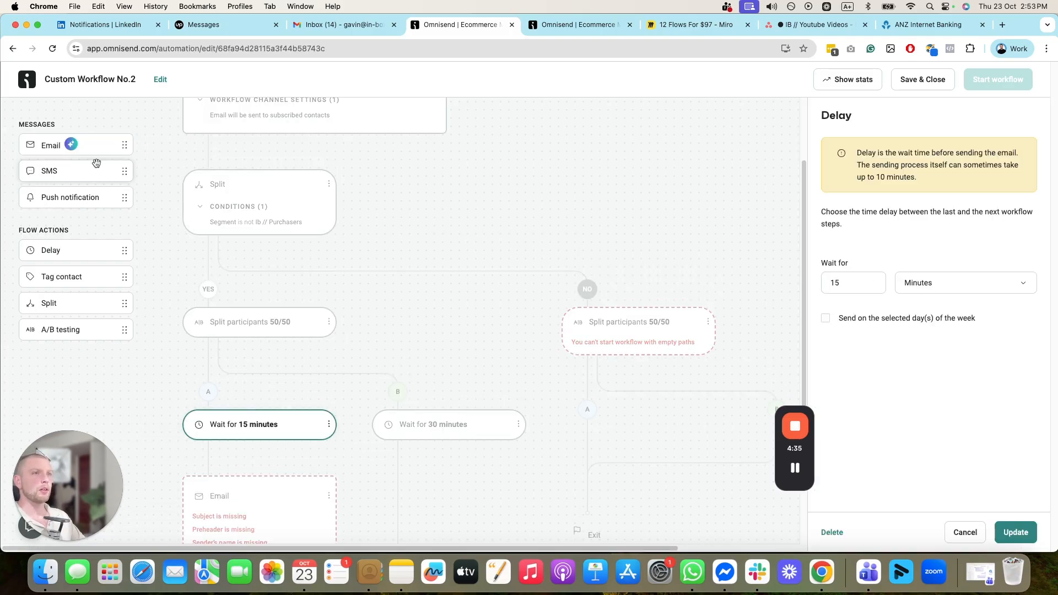
{"action": "left_click_drag", "start_coordinate": [95, 160], "coordinate": [492, 408]}
{"action": "scroll", "coordinate": [434, 518], "scroll_direction": "down", "scroll_amount": 5}
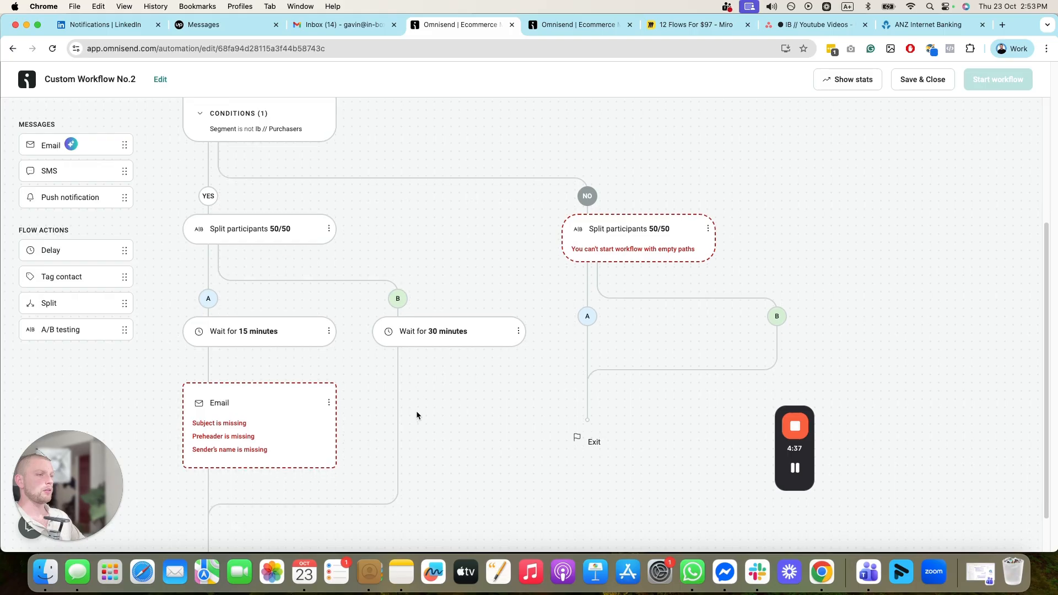
{"action": "left_click", "coordinate": [329, 354]}
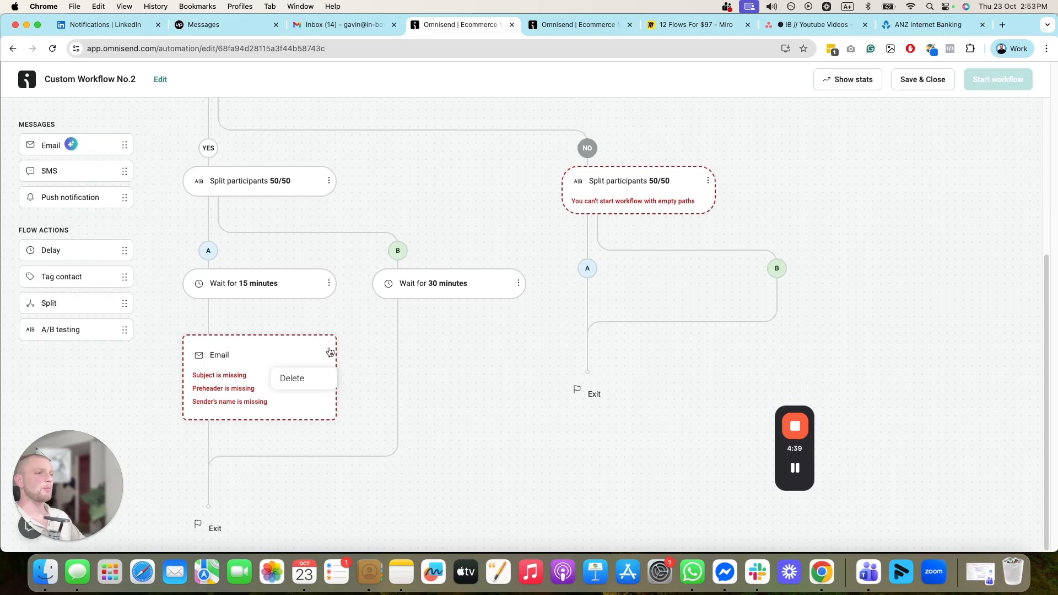
{"action": "mouse_move", "coordinate": [806, 473]}
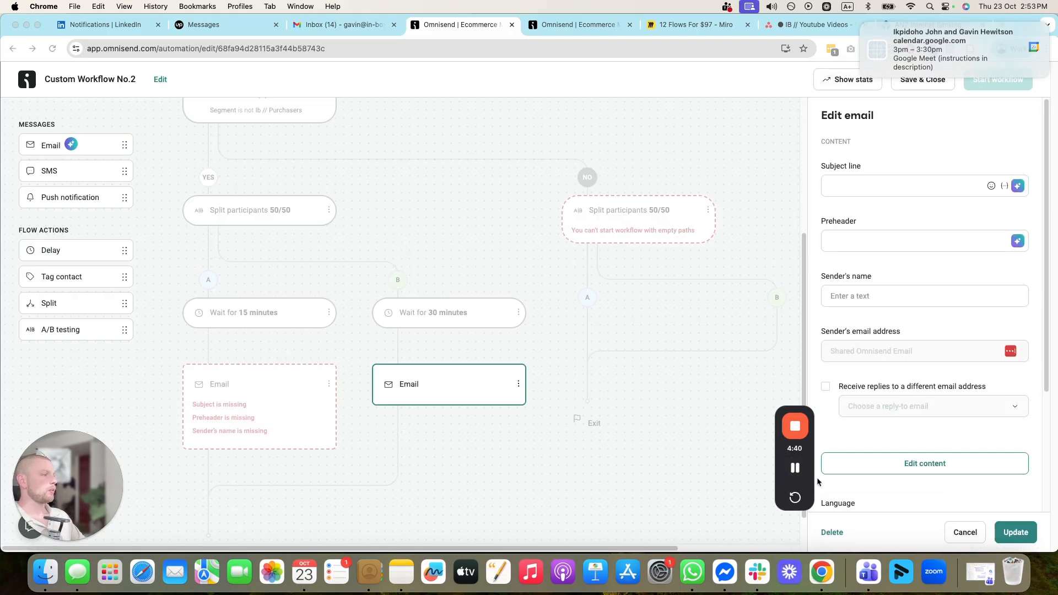
{"action": "left_click", "coordinate": [263, 404]}
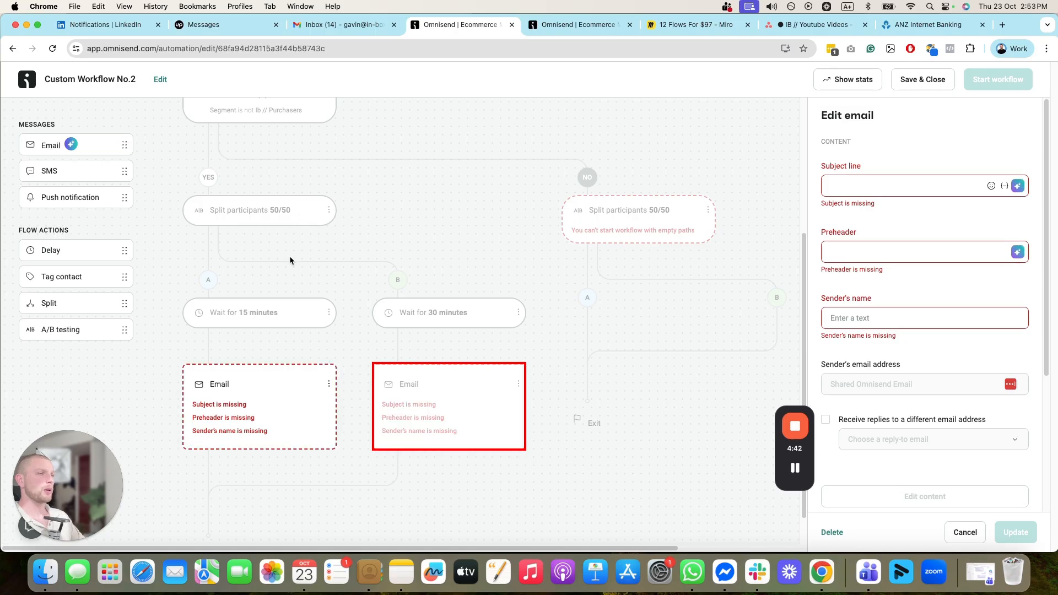
{"action": "left_click", "coordinate": [259, 408]}
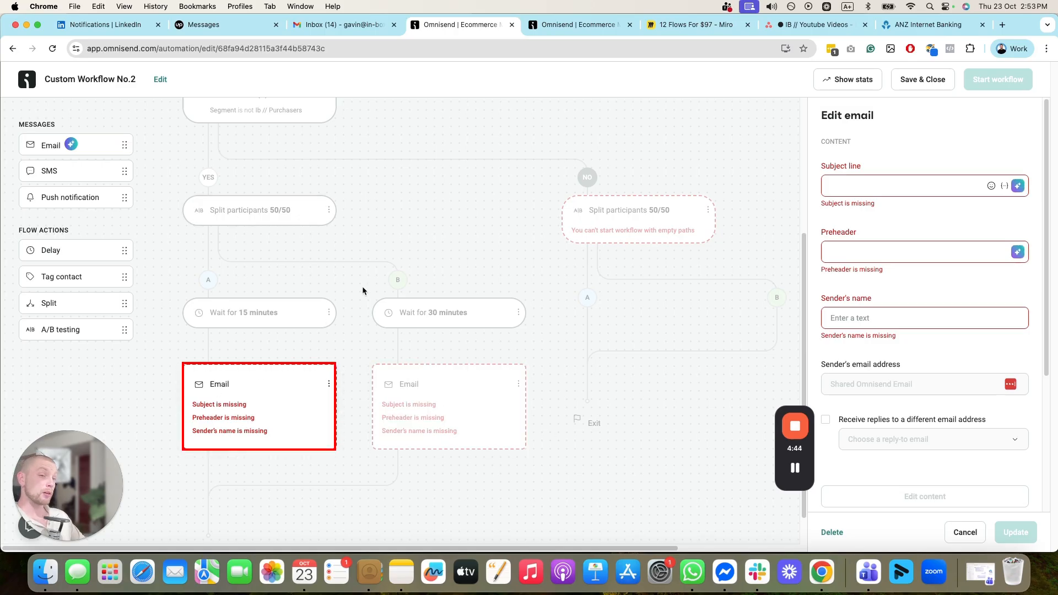
{"action": "left_click", "coordinate": [419, 411]}
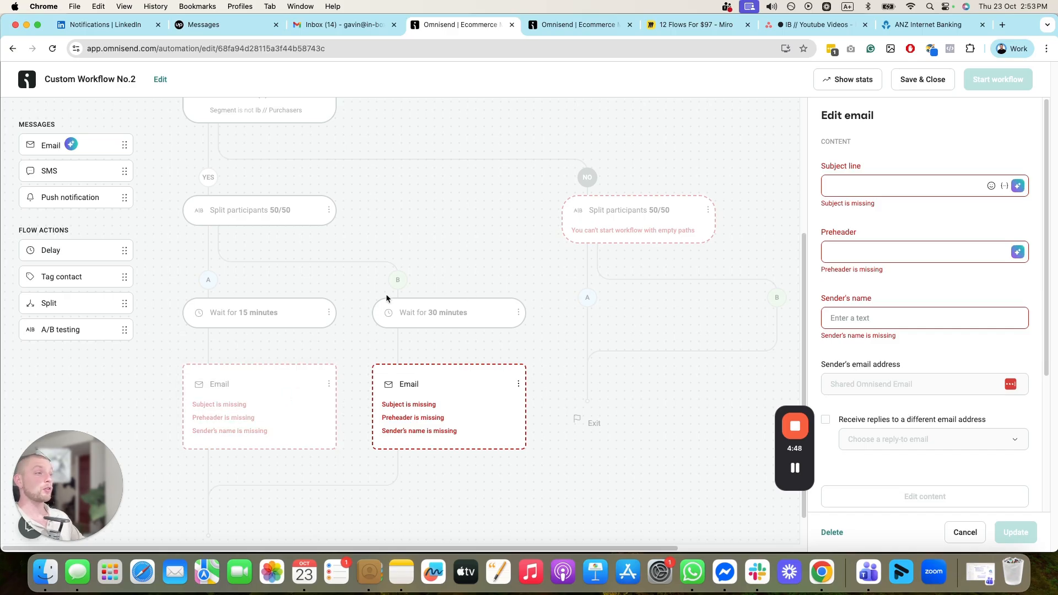
{"action": "left_click", "coordinate": [322, 405]}
- Add a delay where paths A and B merge below the two emails on the YES branch
{"action": "scroll", "coordinate": [341, 430], "scroll_direction": "down", "scroll_amount": 2}
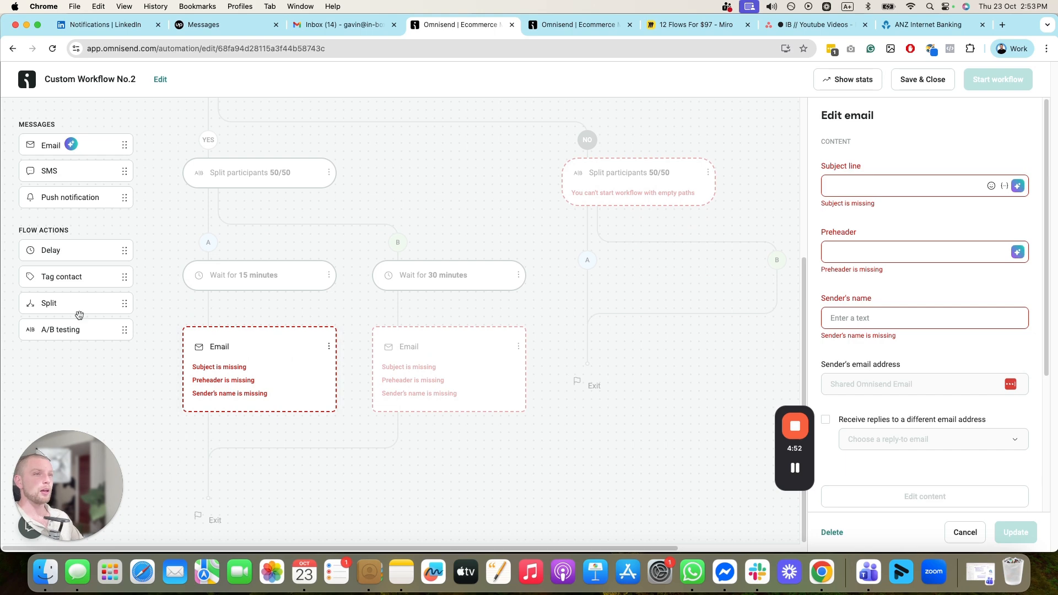
{"action": "left_click_drag", "start_coordinate": [78, 248], "coordinate": [215, 480]}
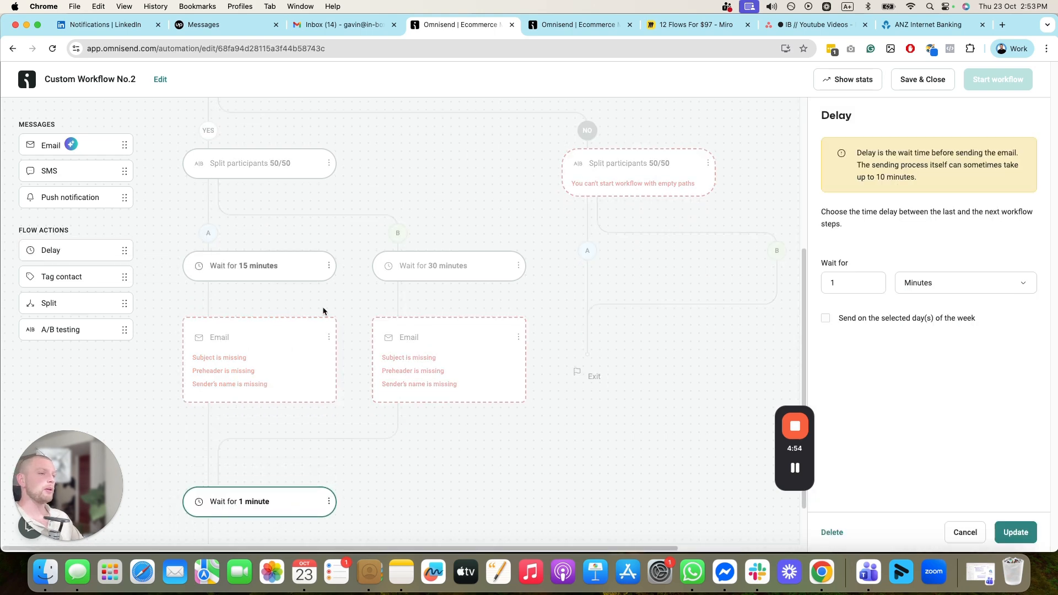
{"action": "scroll", "coordinate": [330, 337], "scroll_direction": "down", "scroll_amount": 2}
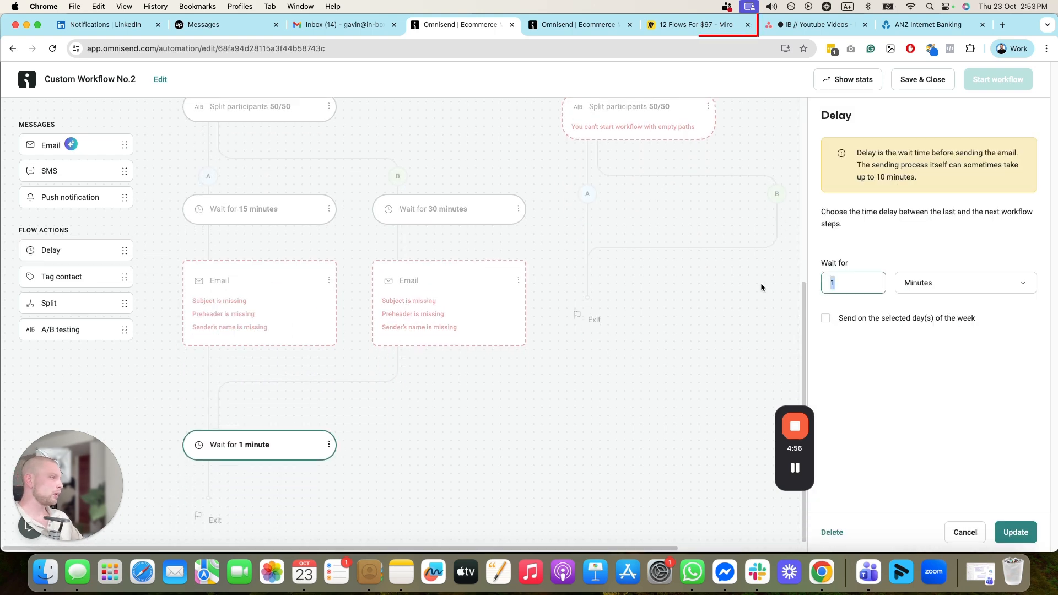
- Check the abandoned cart flow on the 12 Flows For $97 Miro board for the wait after the merged paths, and return to Omnisend
{"action": "left_click", "coordinate": [683, 25]}
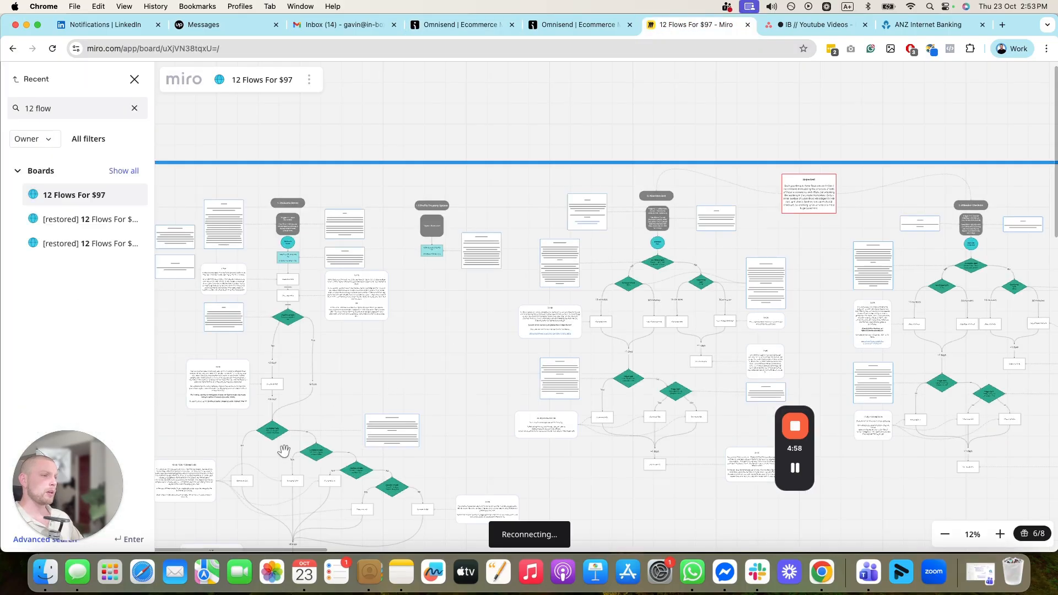
{"action": "scroll", "coordinate": [522, 295], "scroll_direction": "up", "scroll_amount": 10}
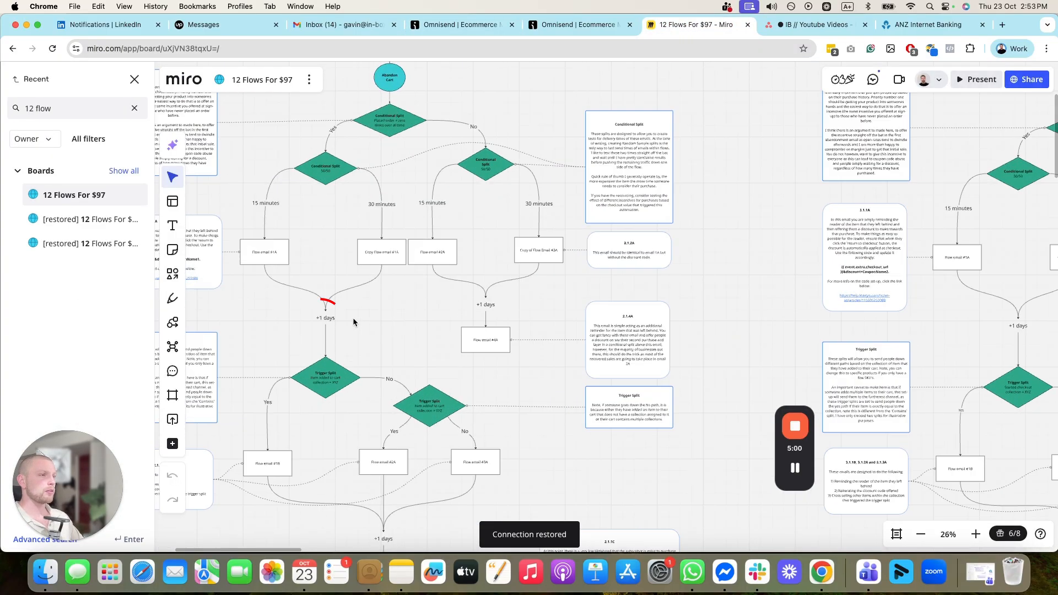
{"action": "left_click", "coordinate": [578, 20]}
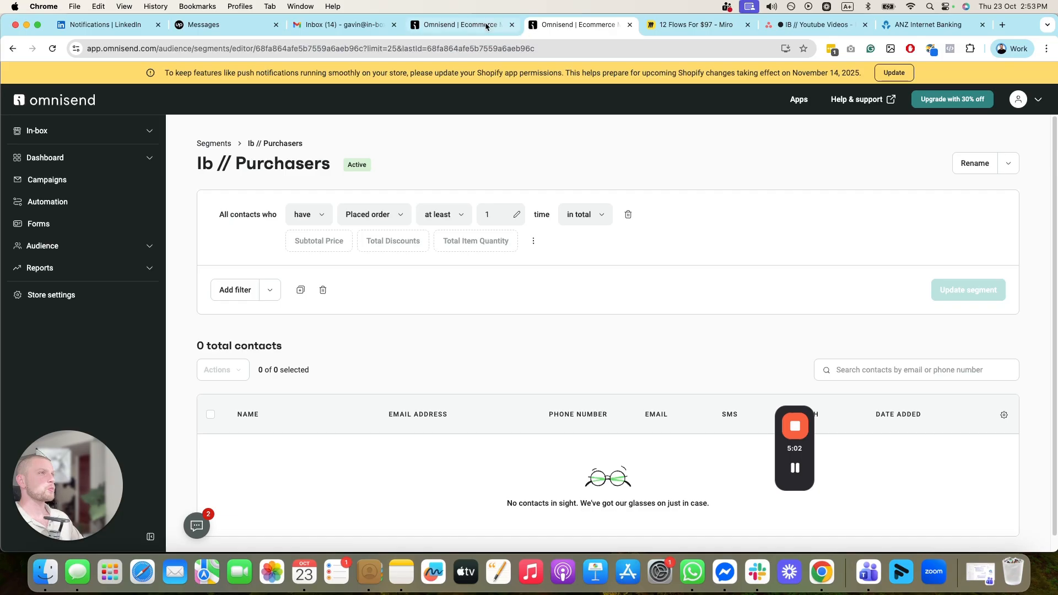
- Set the delay below the merged A and B paths on the YES branch to 1 day
{"action": "left_click", "coordinate": [463, 24]}
{"action": "left_click", "coordinate": [989, 280]}
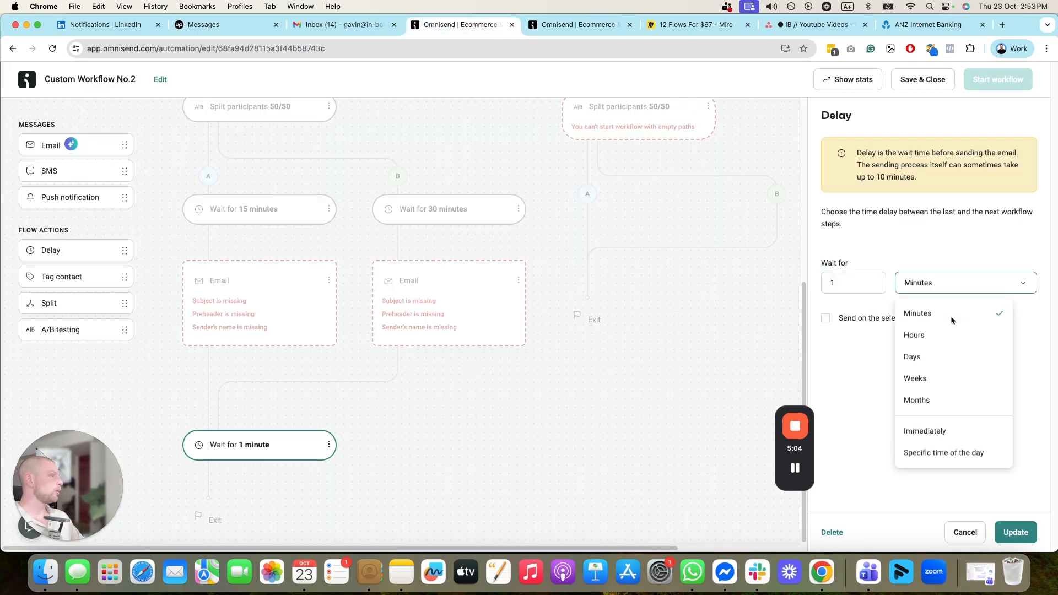
{"action": "left_click", "coordinate": [932, 352]}
{"action": "left_click", "coordinate": [1016, 533]}
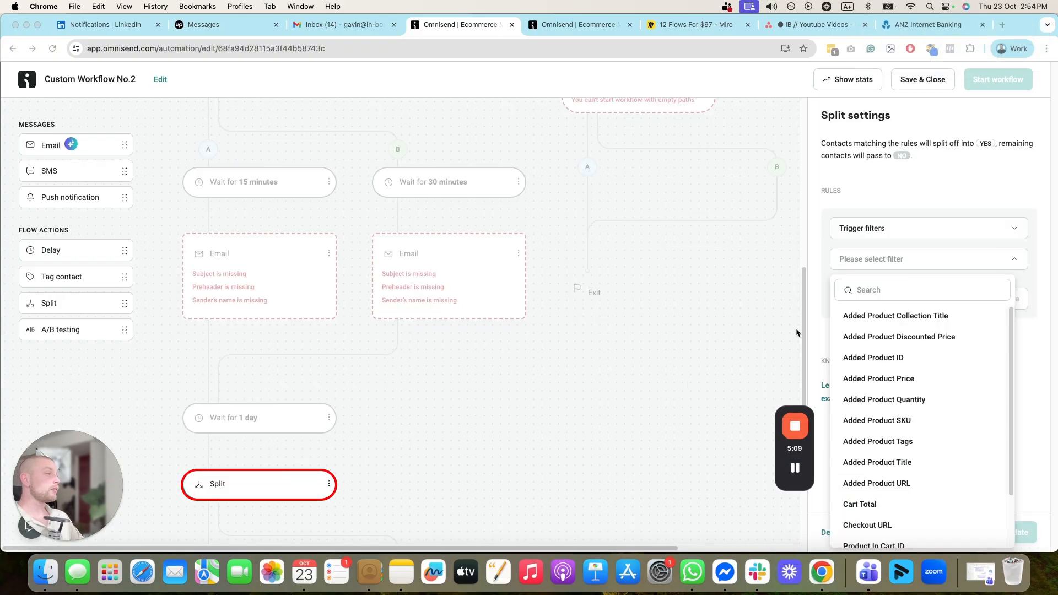
- Discard the unfinished trigger filter rule and delete the split below the 1-day delay
{"action": "scroll", "coordinate": [430, 424], "scroll_direction": "down", "scroll_amount": 3}
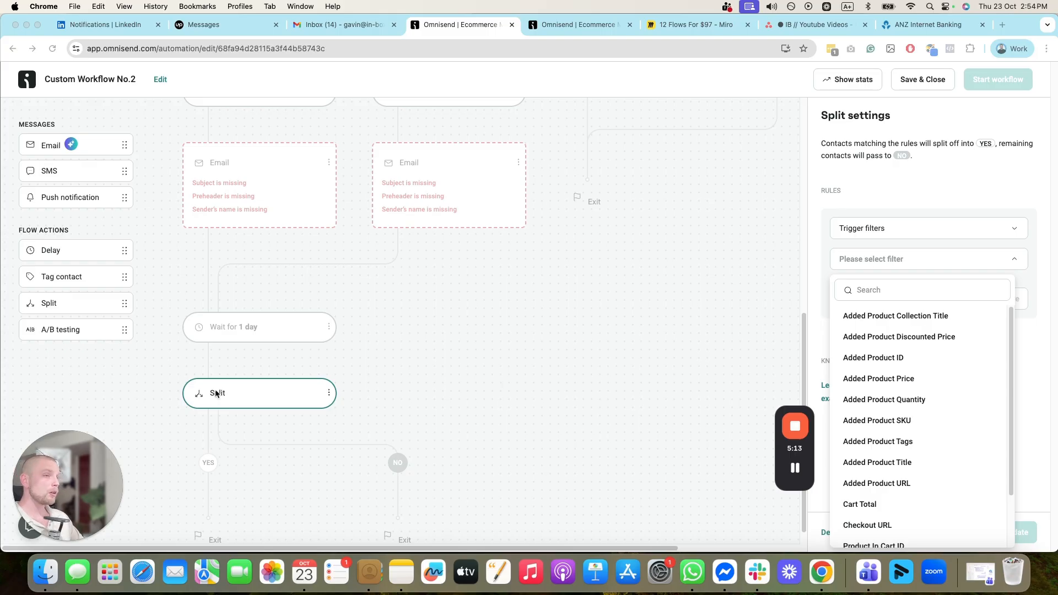
{"action": "left_click", "coordinate": [539, 338]}
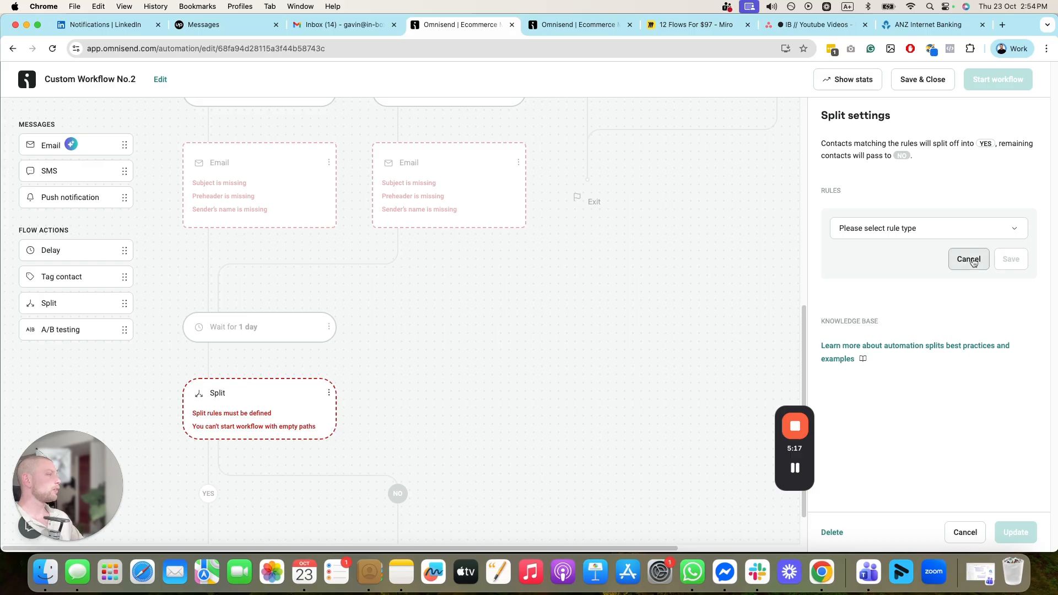
{"action": "left_click", "coordinate": [972, 531]}
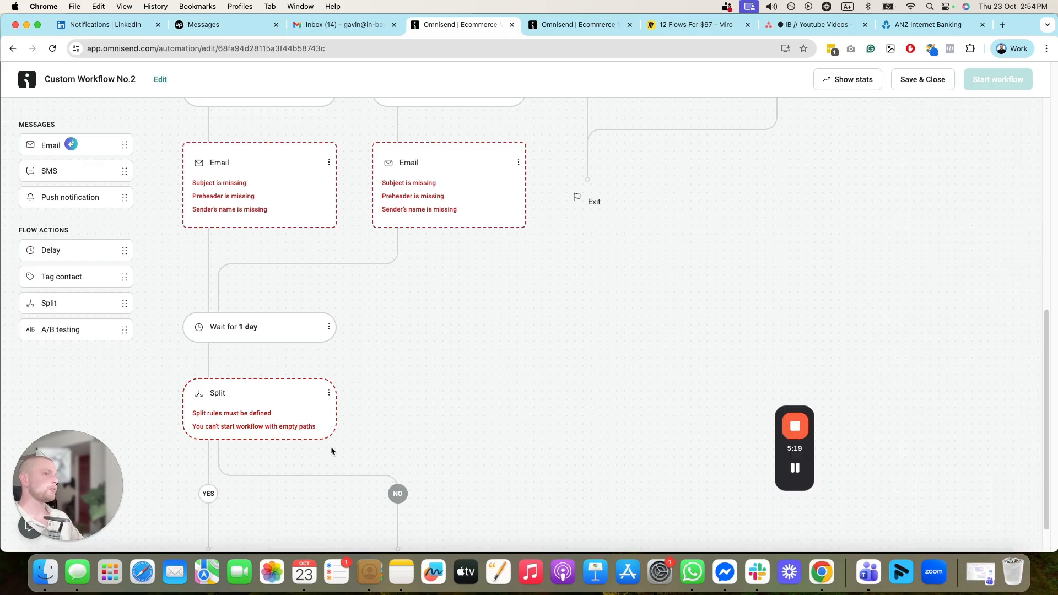
{"action": "left_click", "coordinate": [294, 406]}
{"action": "left_click", "coordinate": [832, 532]}
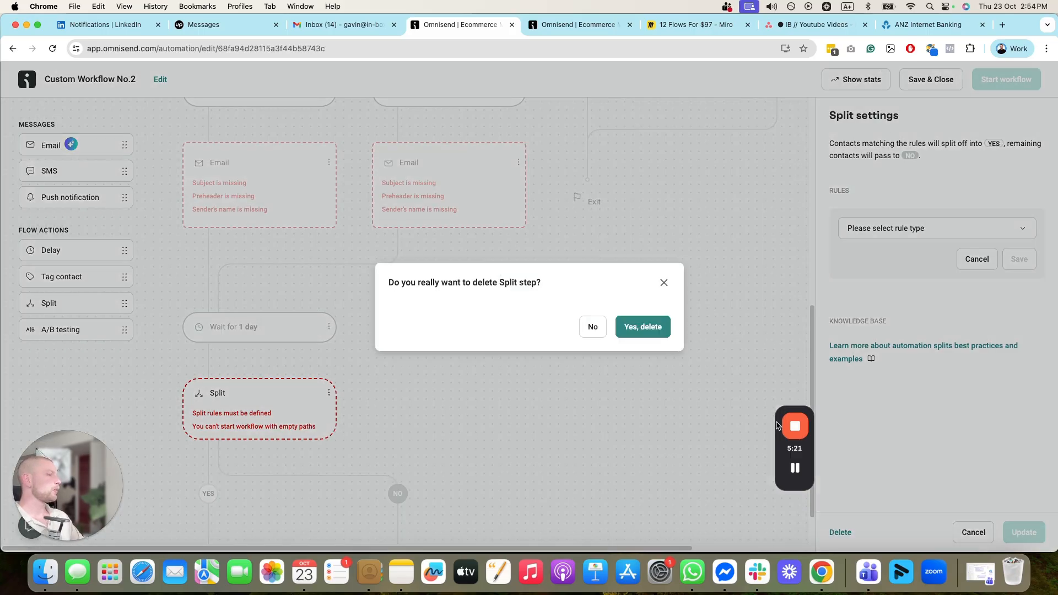
{"action": "left_click", "coordinate": [643, 324]}
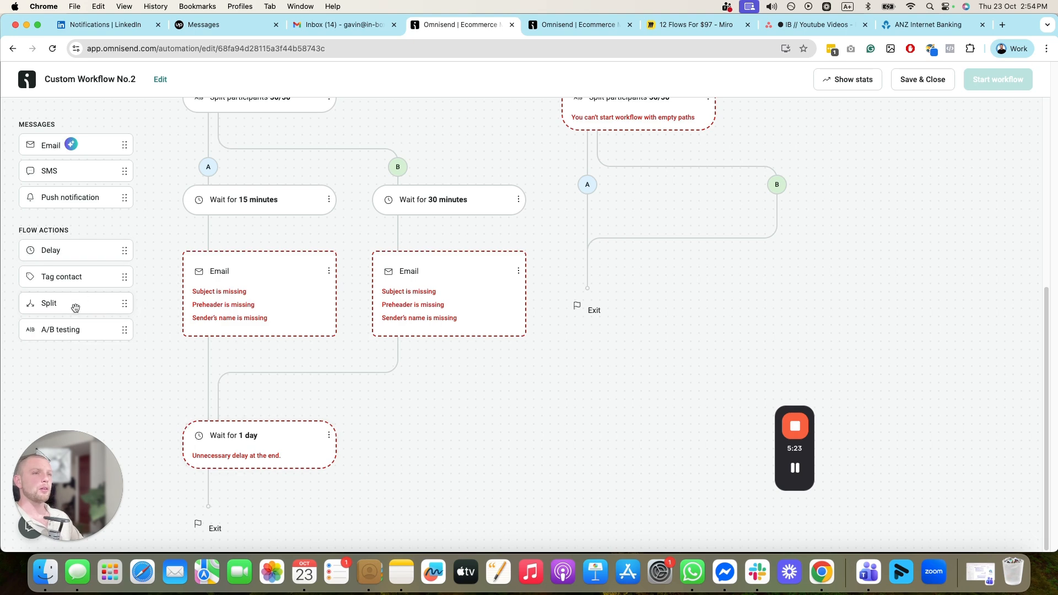
- Add a split below the 1-day delay with the trigger filter rule Added Product Collection Title is jeans
{"action": "left_click_drag", "start_coordinate": [76, 307], "coordinate": [198, 450]}
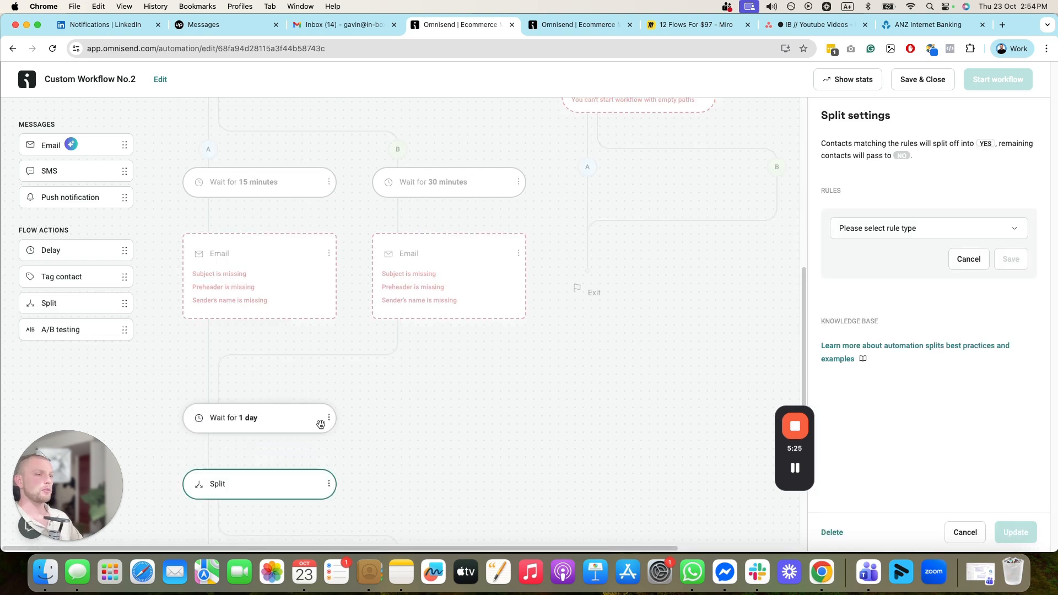
{"action": "left_click", "coordinate": [892, 223]}
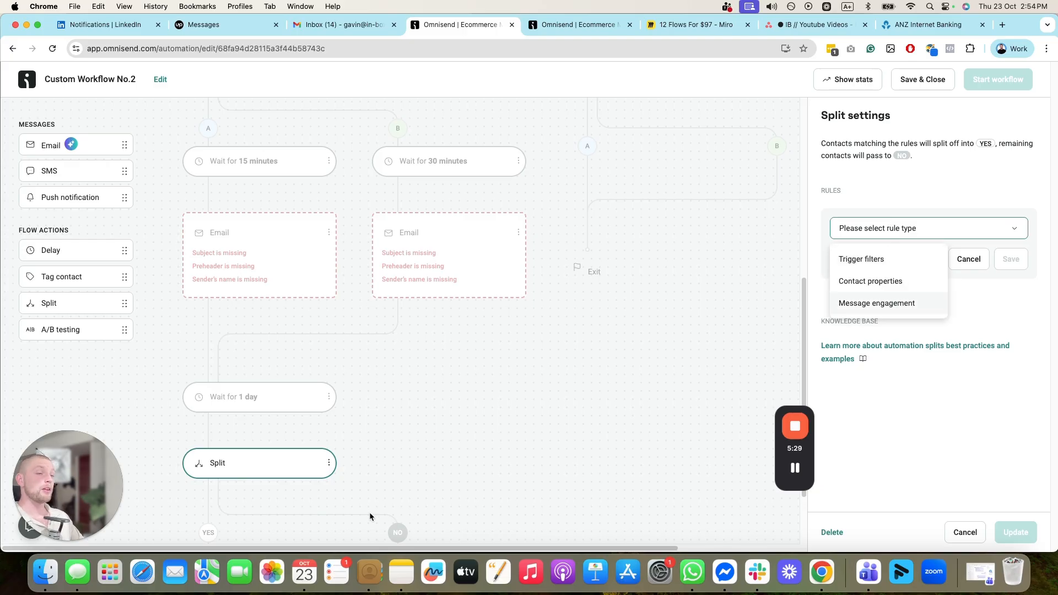
{"action": "scroll", "coordinate": [278, 281], "scroll_direction": "up", "scroll_amount": 6}
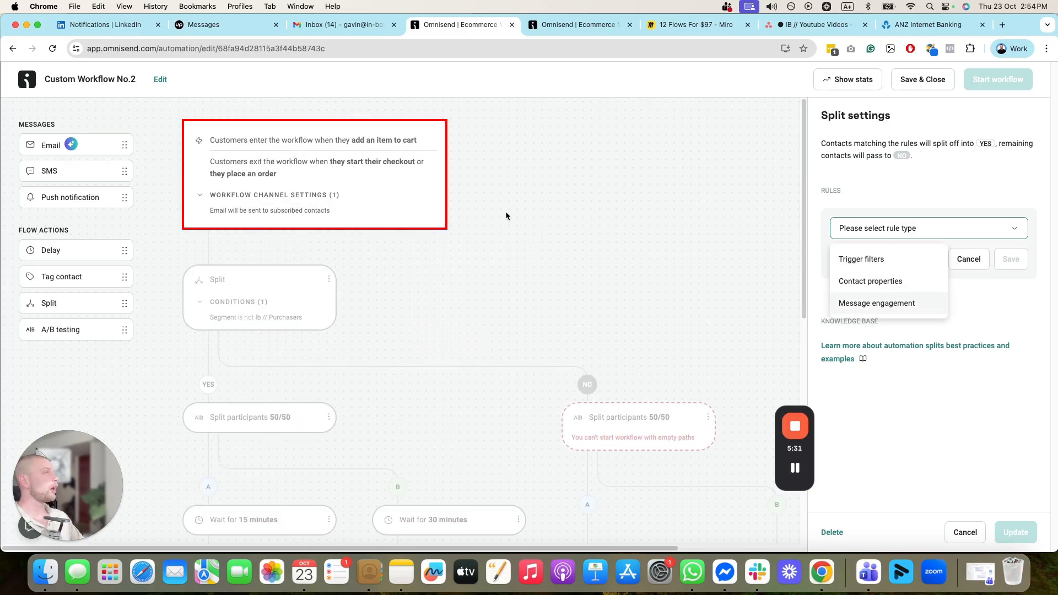
{"action": "scroll", "coordinate": [505, 215], "scroll_direction": "down", "scroll_amount": 8}
{"action": "left_click", "coordinate": [870, 261]}
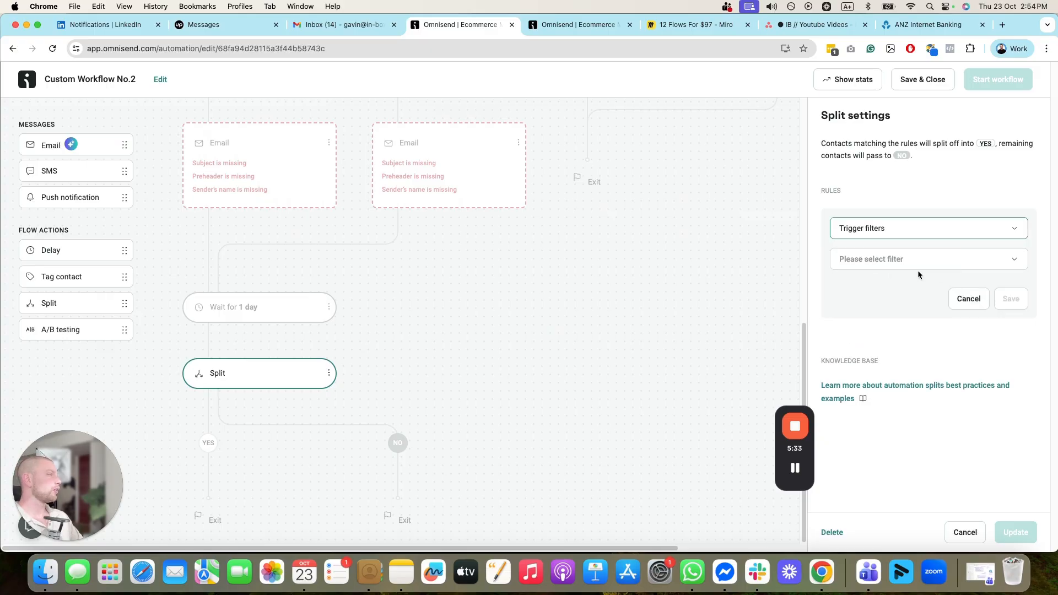
{"action": "left_click", "coordinate": [902, 263]}
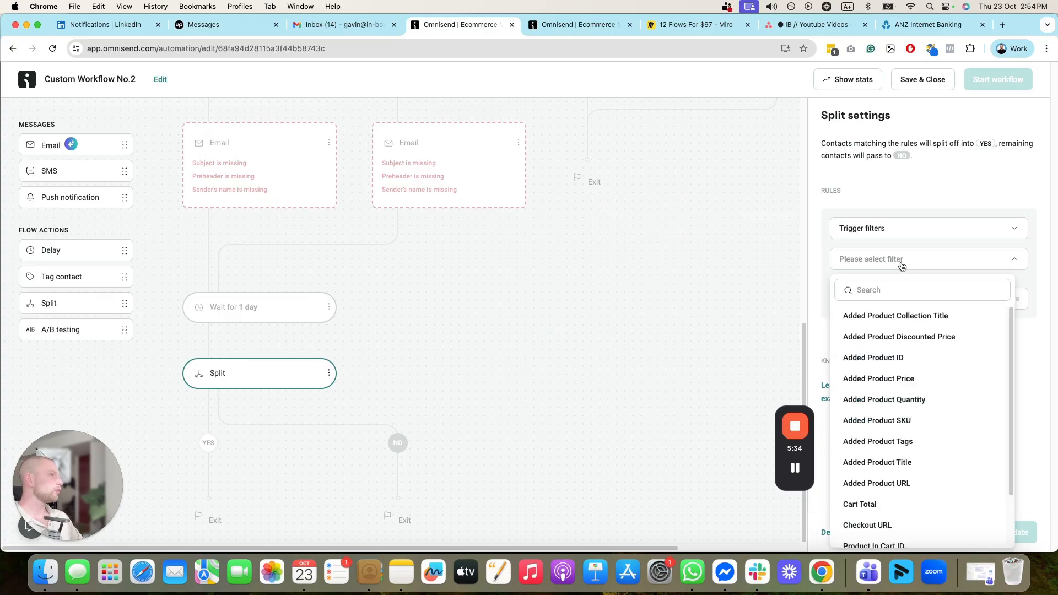
{"action": "left_click", "coordinate": [904, 318]}
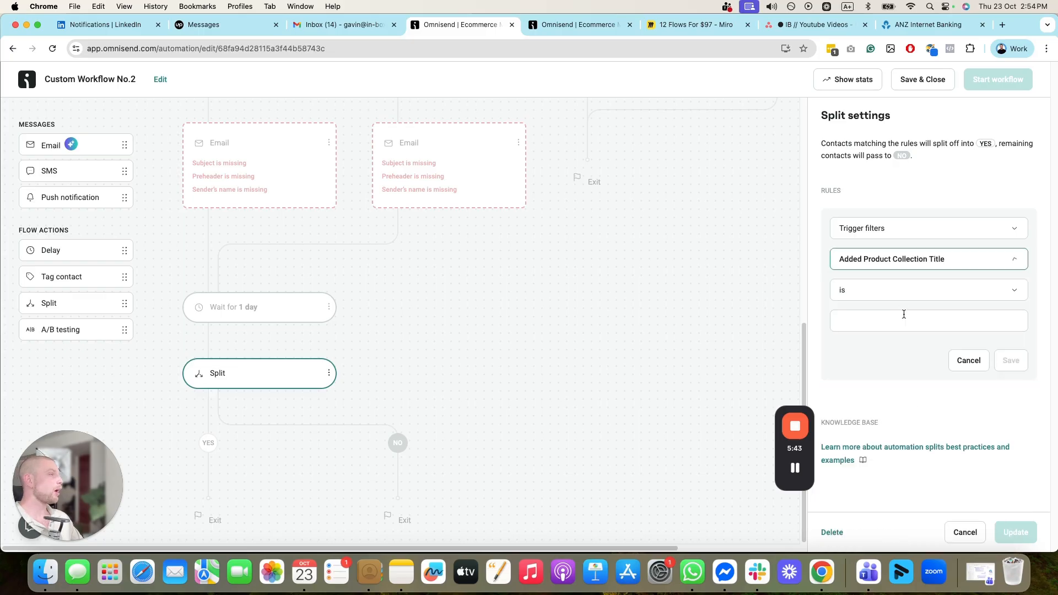
{"action": "left_click", "coordinate": [904, 291]}
{"action": "left_click", "coordinate": [863, 314]}
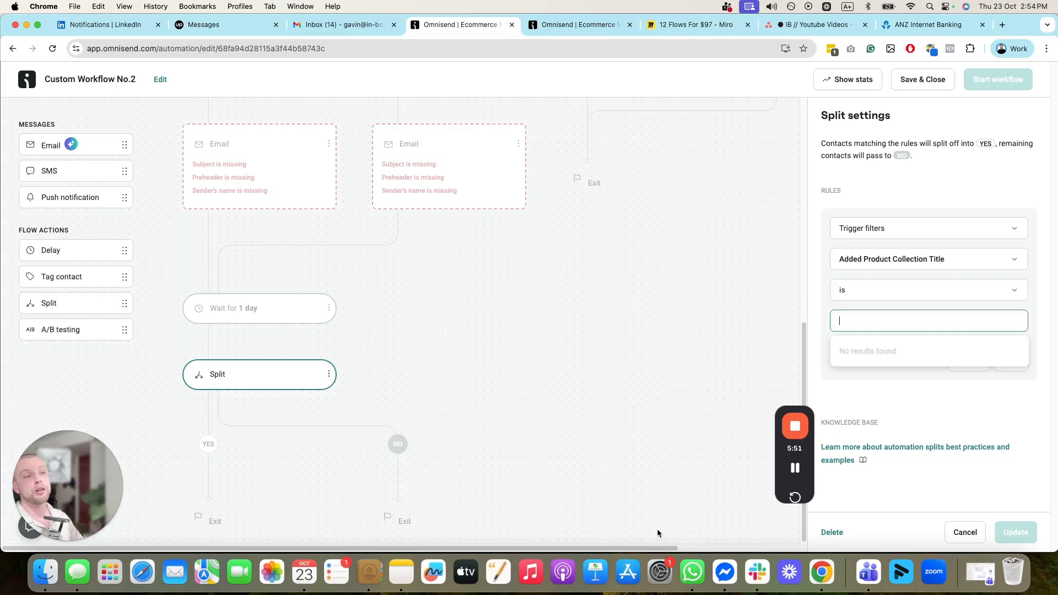
{"action": "type", "text": "jeans"}
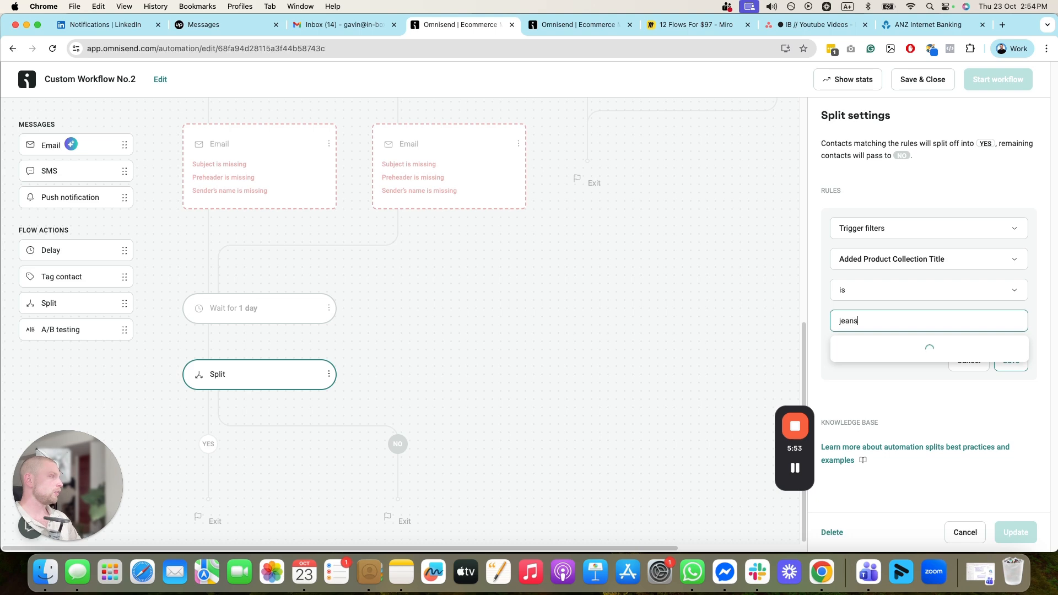
{"action": "left_click", "coordinate": [924, 349]}
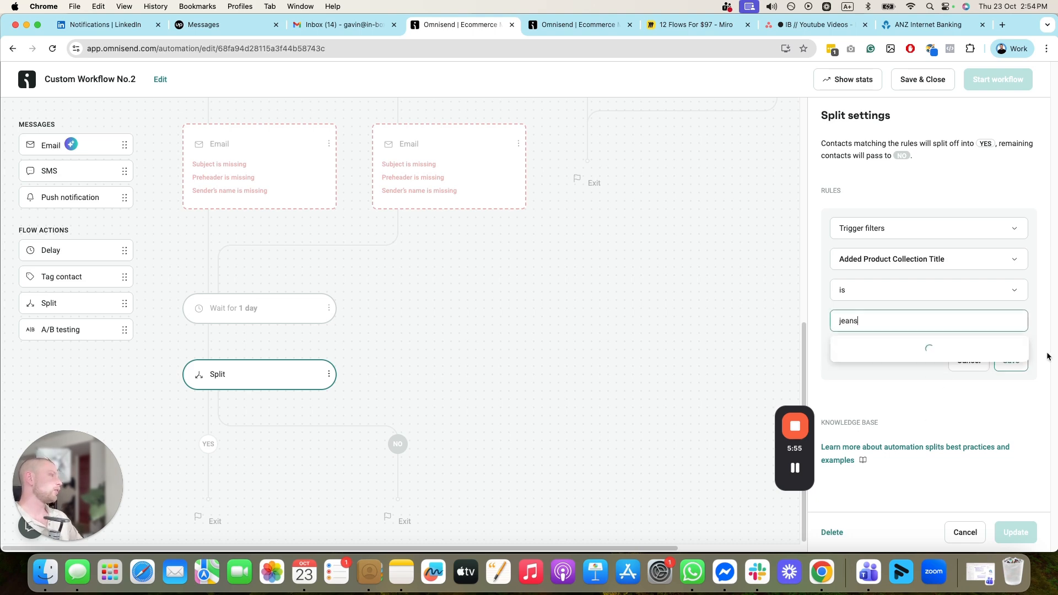
{"action": "left_click", "coordinate": [1011, 361]}
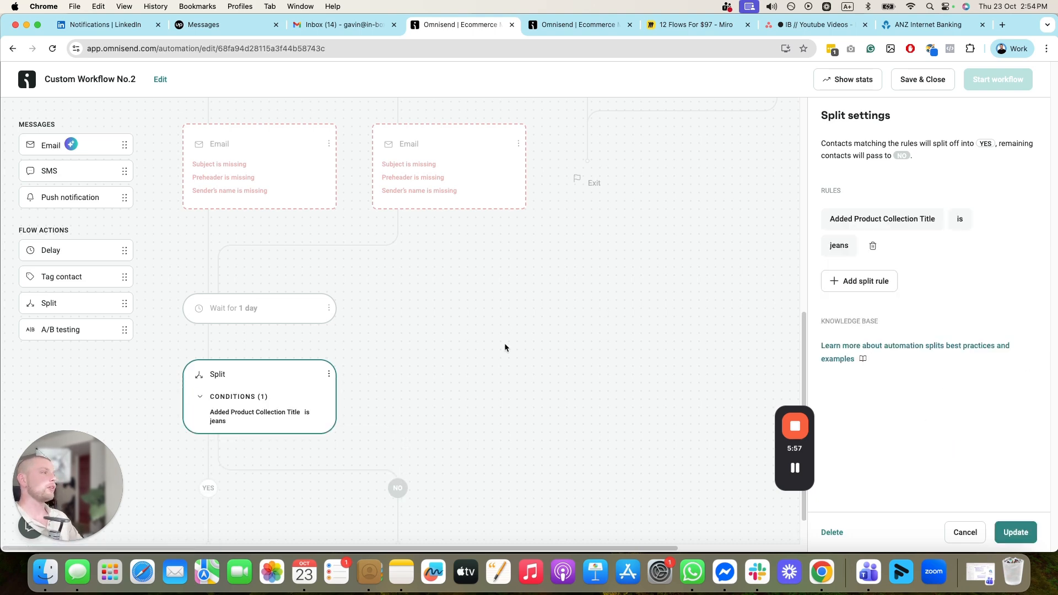
- Add a split on the jeans split's NO branch and another split on that new split's NO branch
{"action": "scroll", "coordinate": [356, 426], "scroll_direction": "down", "scroll_amount": 2}
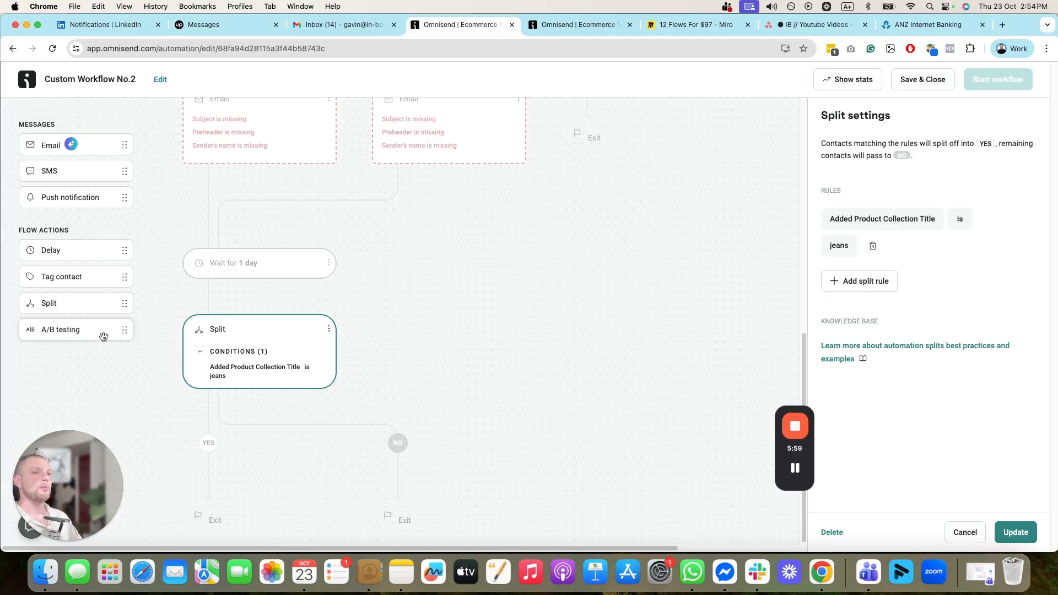
{"action": "left_click_drag", "start_coordinate": [82, 309], "coordinate": [428, 463]}
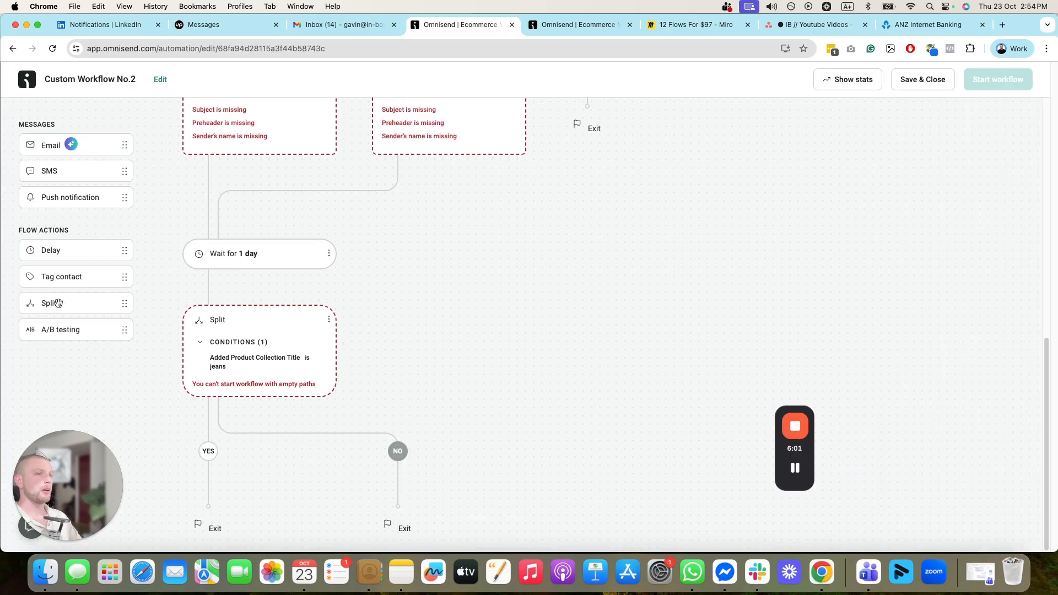
{"action": "left_click_drag", "start_coordinate": [58, 302], "coordinate": [381, 459]}
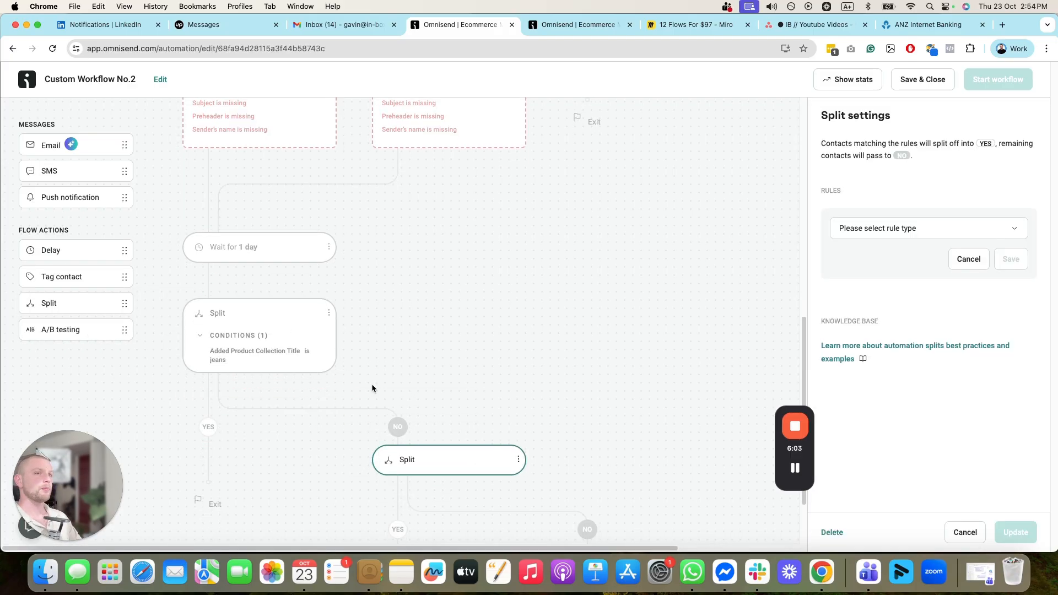
{"action": "scroll", "coordinate": [372, 388], "scroll_direction": "down", "scroll_amount": 4}
{"action": "left_click_drag", "start_coordinate": [88, 306], "coordinate": [620, 466]}
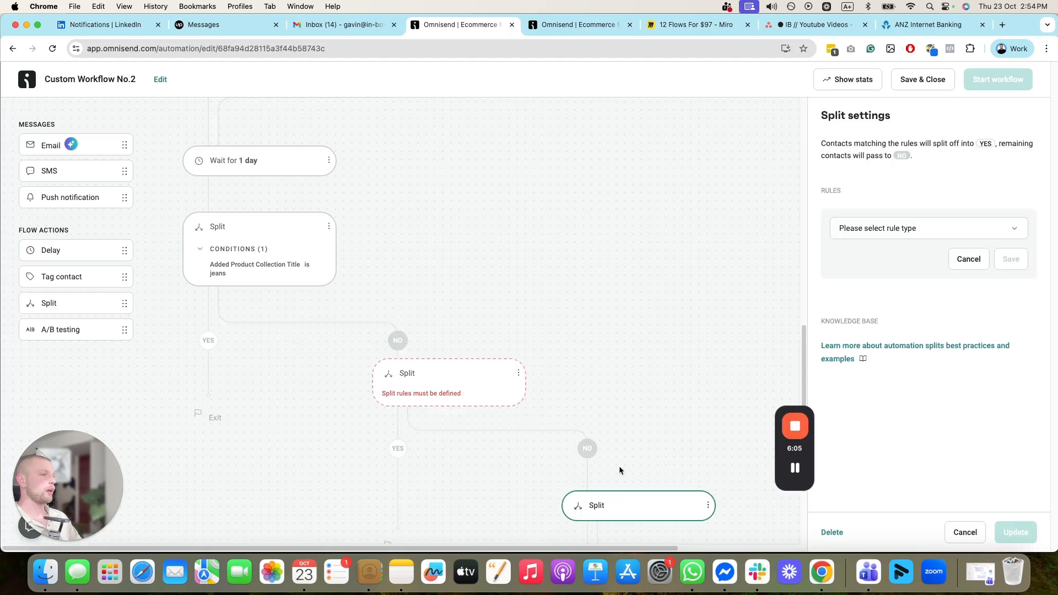
- Give the split on the jeans split's NO branch the trigger filter rule Added Product Collection Title is shoes
{"action": "left_click", "coordinate": [437, 382]}
{"action": "left_click", "coordinate": [349, 417]}
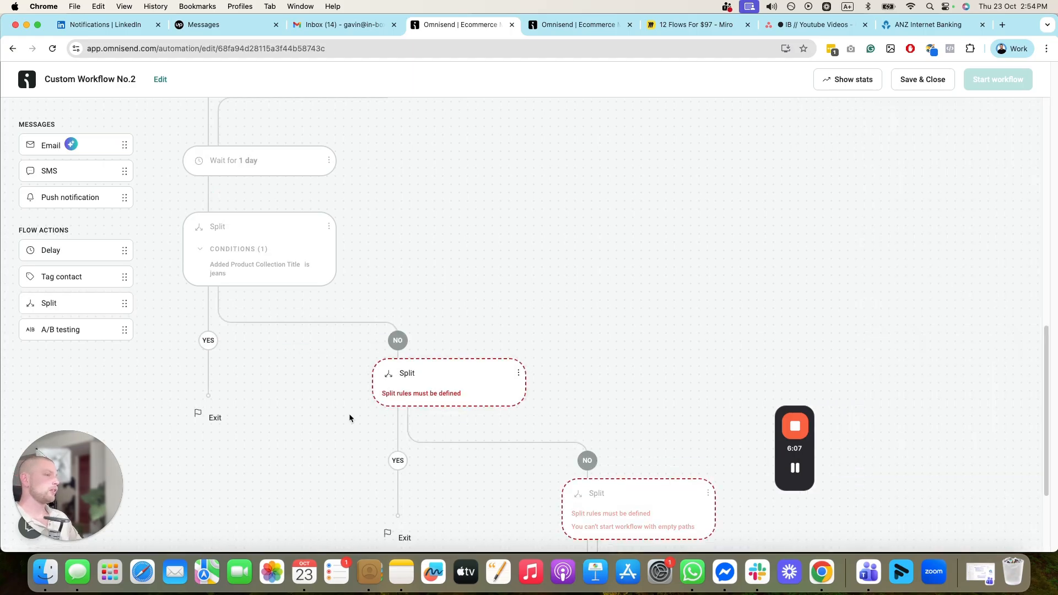
{"action": "left_click", "coordinate": [465, 378]}
{"action": "left_click", "coordinate": [880, 238]}
{"action": "left_click", "coordinate": [881, 259]}
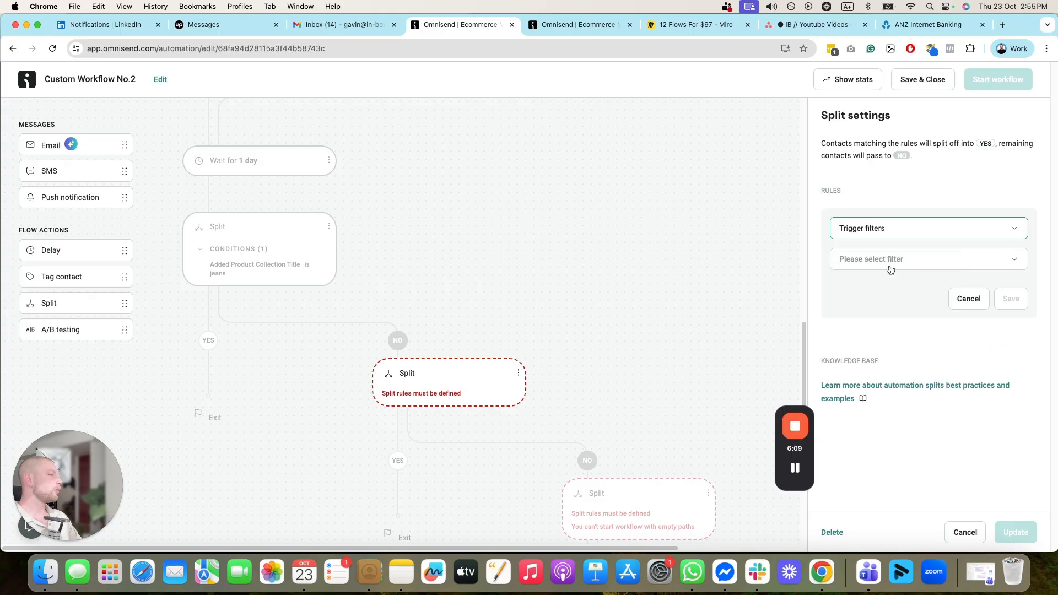
{"action": "left_click", "coordinate": [891, 258]}
{"action": "left_click", "coordinate": [911, 311]}
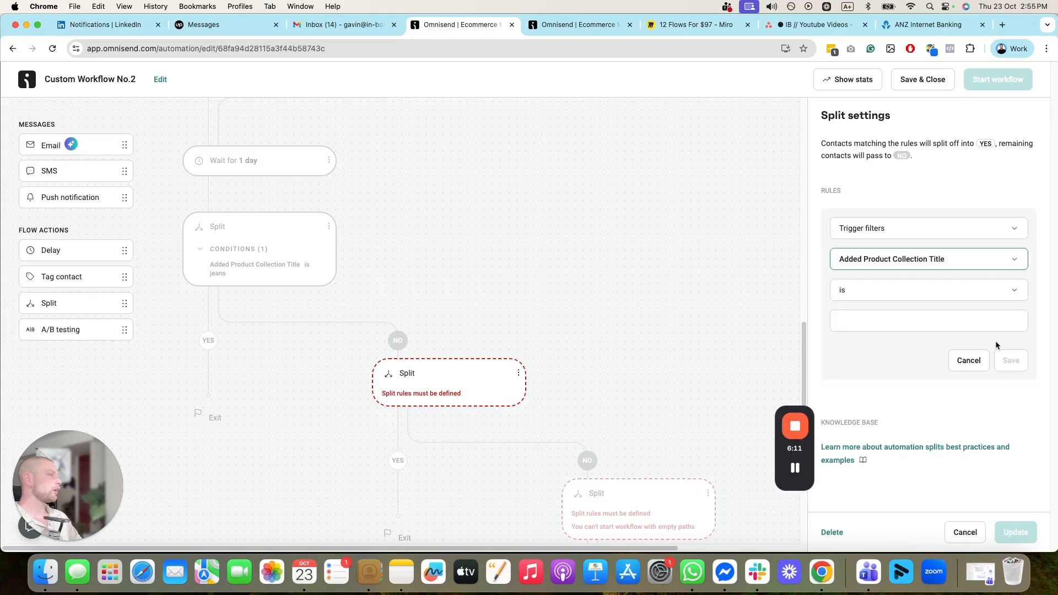
{"action": "left_click", "coordinate": [944, 321]}
{"action": "type", "text": "shoes"}
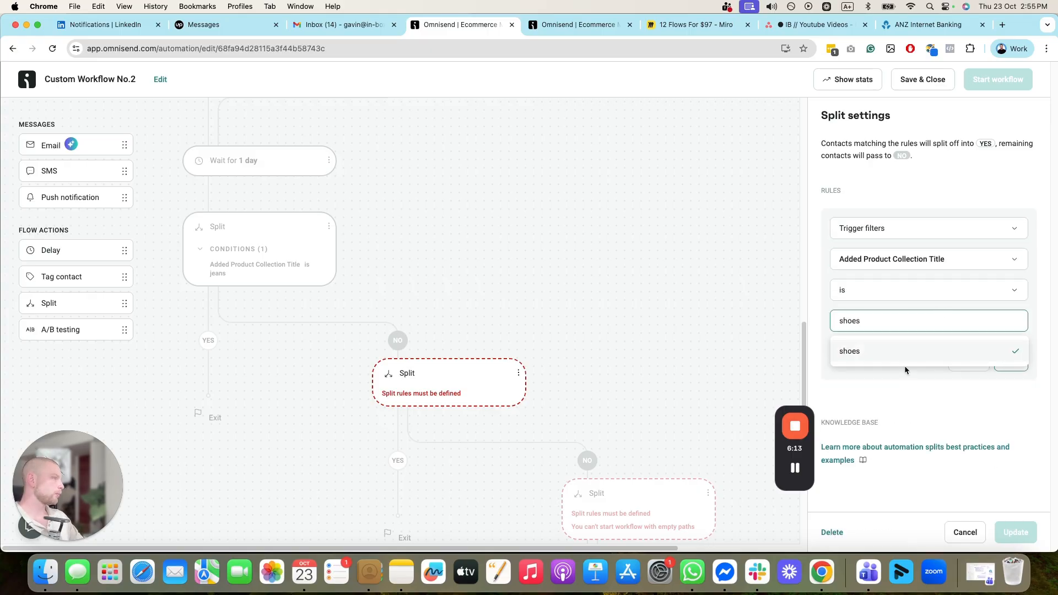
{"action": "left_click", "coordinate": [1011, 365]}
- Choose Trigger filters as the rule type for the split on the shoes split's NO branch
{"action": "scroll", "coordinate": [559, 461], "scroll_direction": "down", "scroll_amount": 3}
{"action": "left_click", "coordinate": [634, 359]}
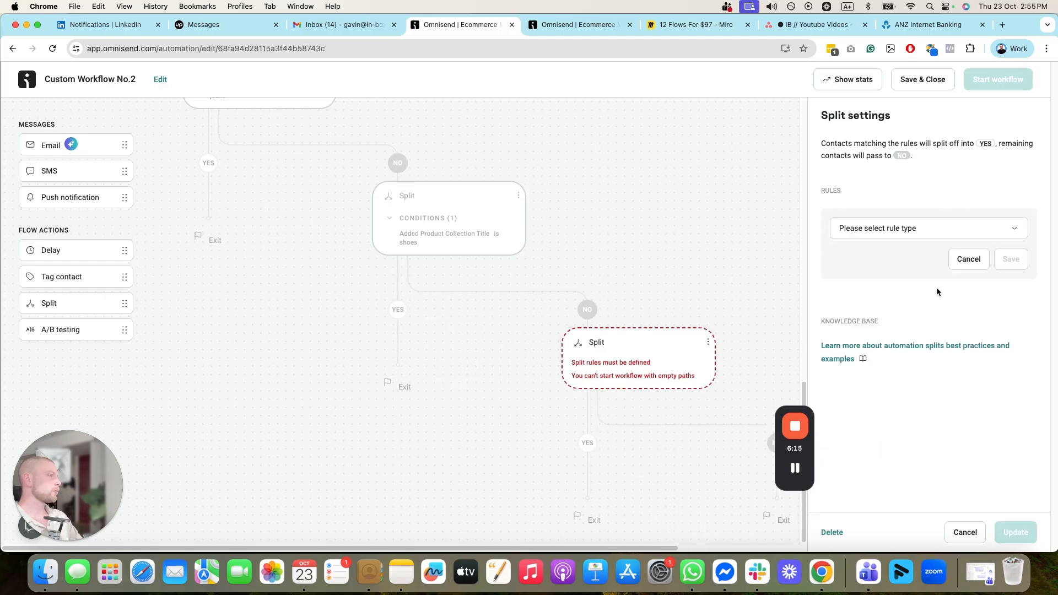
{"action": "left_click", "coordinate": [932, 228]}
{"action": "left_click", "coordinate": [881, 258]}
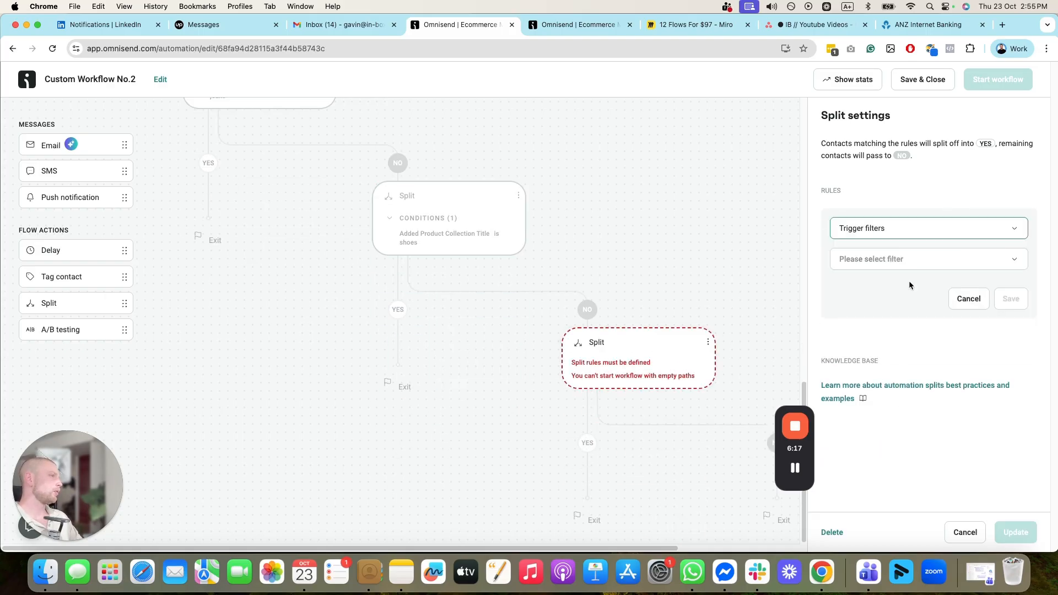
{"action": "left_click", "coordinate": [909, 264]}
{"action": "type", "text": "shi"}
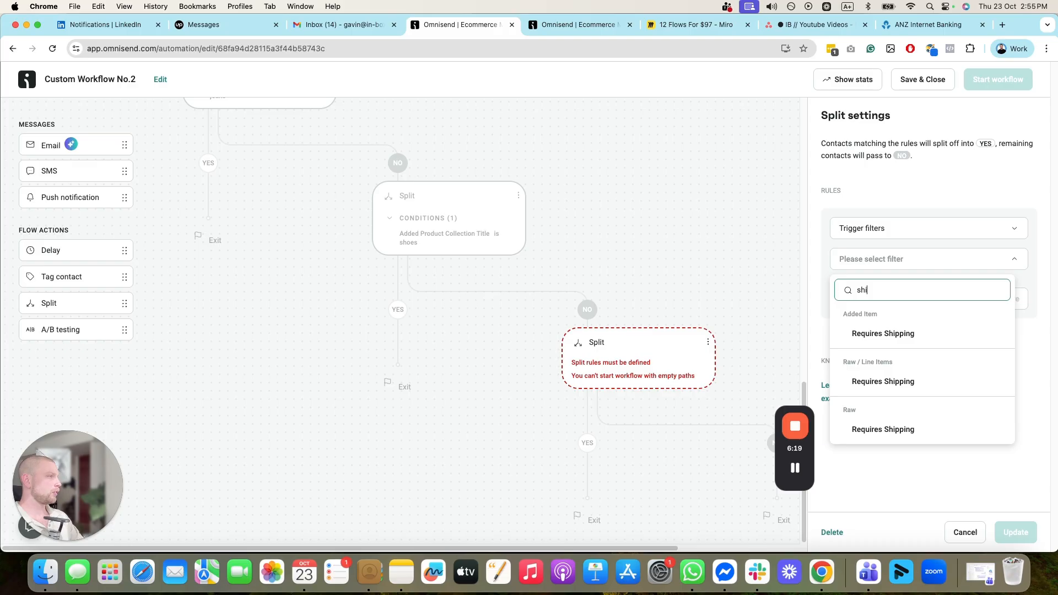
{"action": "left_click", "coordinate": [875, 232]}
{"action": "left_click", "coordinate": [895, 367]}
- Set the last split's rule to Added Product Collection Title is shirts and save the rule
{"action": "left_click", "coordinate": [909, 265]}
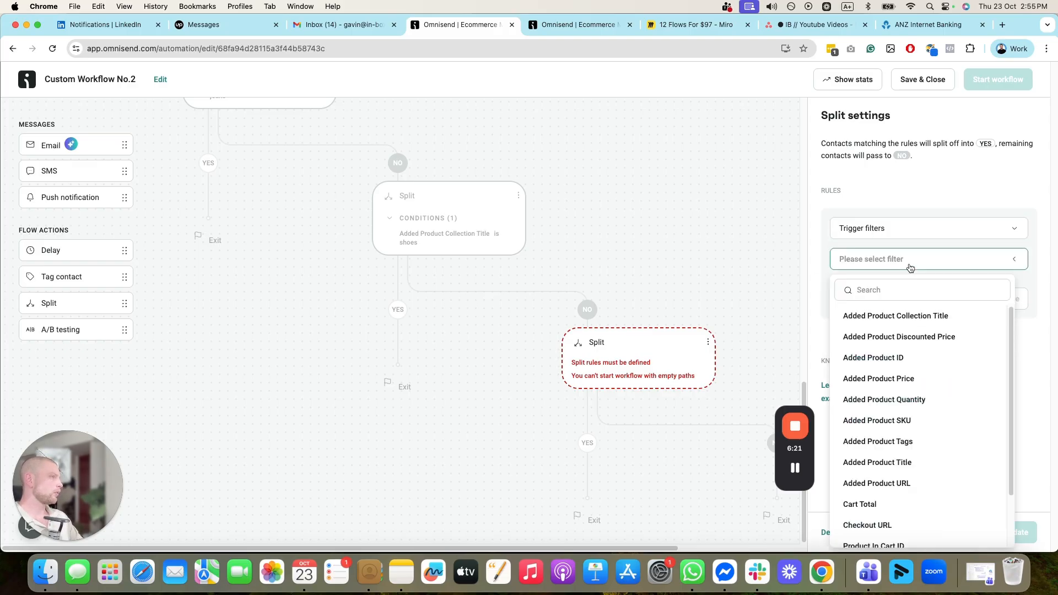
{"action": "left_click", "coordinate": [902, 316]}
{"action": "left_click", "coordinate": [902, 320]}
{"action": "type", "text": "shir"}
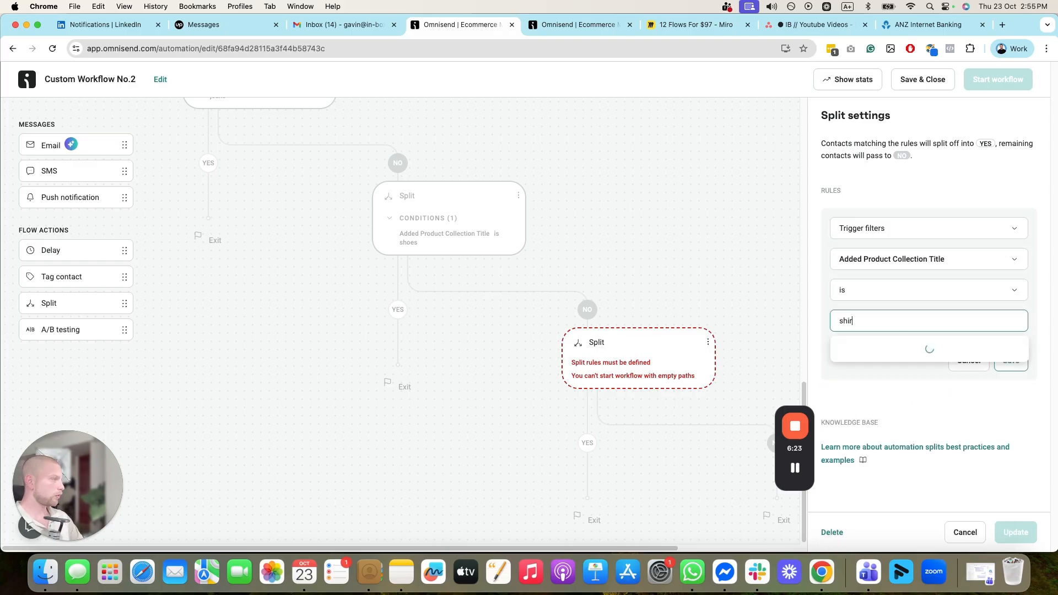
{"action": "type", "text": "st"}
{"action": "key", "text": "BackSpace"}
{"action": "key", "text": "BackSpace"}
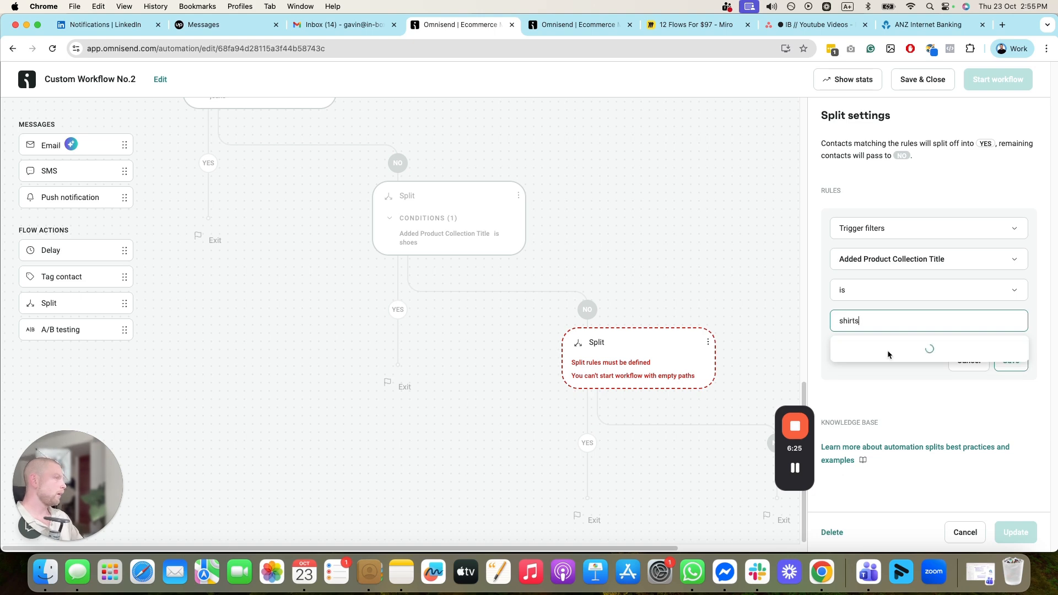
{"action": "type", "text": "ts"}
{"action": "left_click", "coordinate": [1011, 363]}
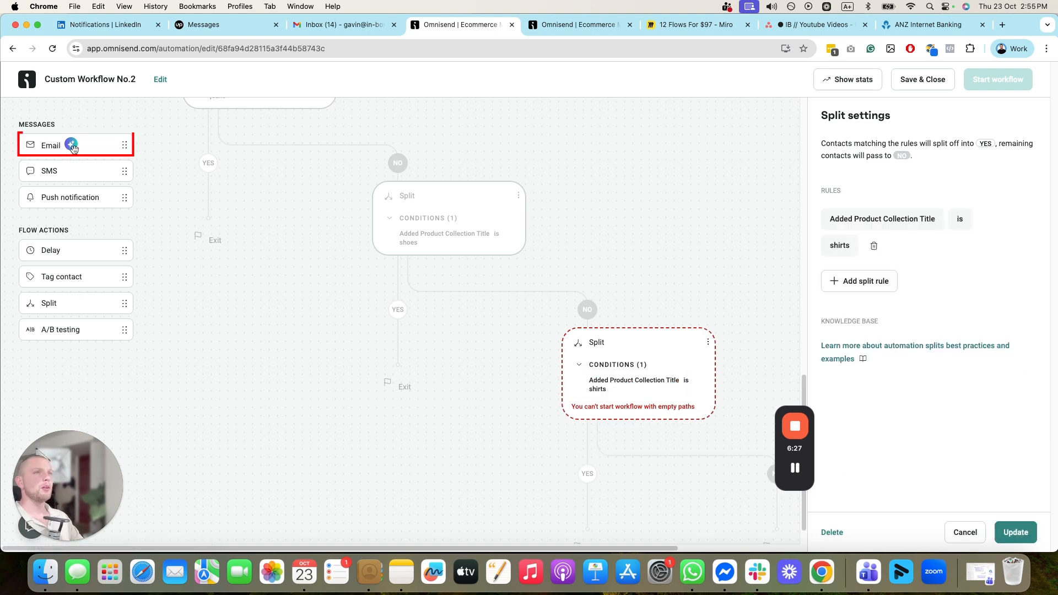
- Add an email on the YES branch of each of the jeans, shoes and shirts splits
{"action": "scroll", "coordinate": [365, 402], "scroll_direction": "up", "scroll_amount": 5}
{"action": "scroll", "coordinate": [365, 401], "scroll_direction": "down", "scroll_amount": 3}
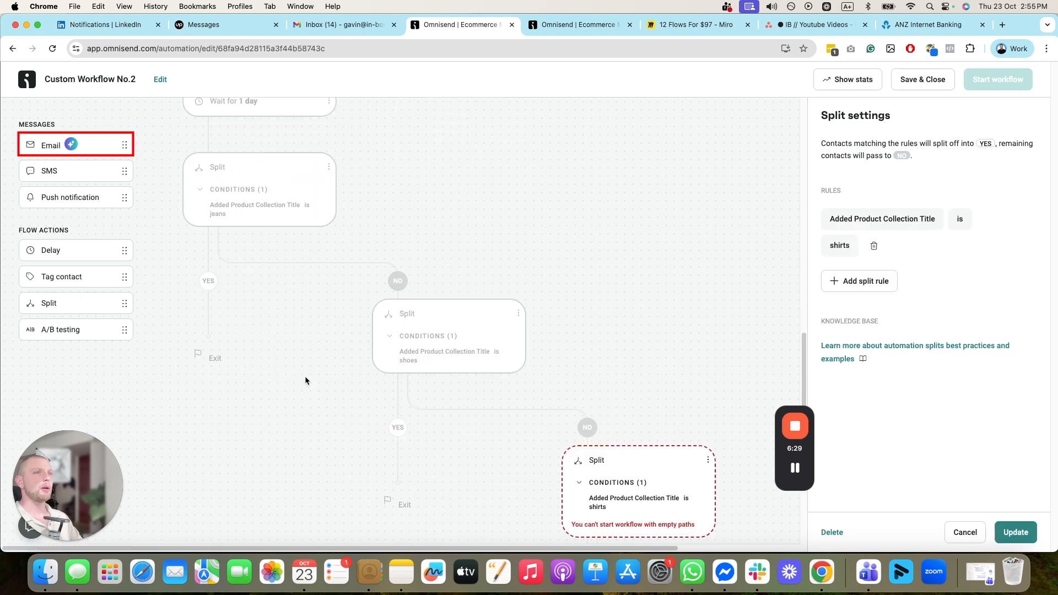
{"action": "left_click_drag", "start_coordinate": [72, 145], "coordinate": [409, 396]}
{"action": "left_click_drag", "start_coordinate": [81, 145], "coordinate": [398, 405]}
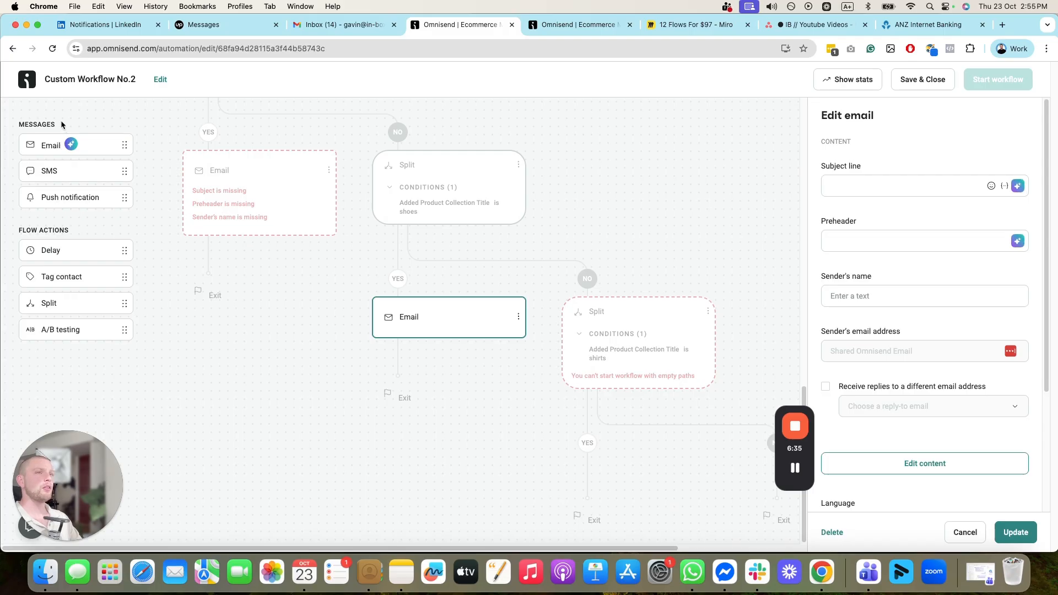
{"action": "mouse_move", "coordinate": [72, 144]}
{"action": "left_mouse_down"}
{"action": "mouse_move", "coordinate": [485, 390]}
{"action": "mouse_move", "coordinate": [552, 449]}
{"action": "mouse_move", "coordinate": [588, 445]}
{"action": "left_mouse_up"}
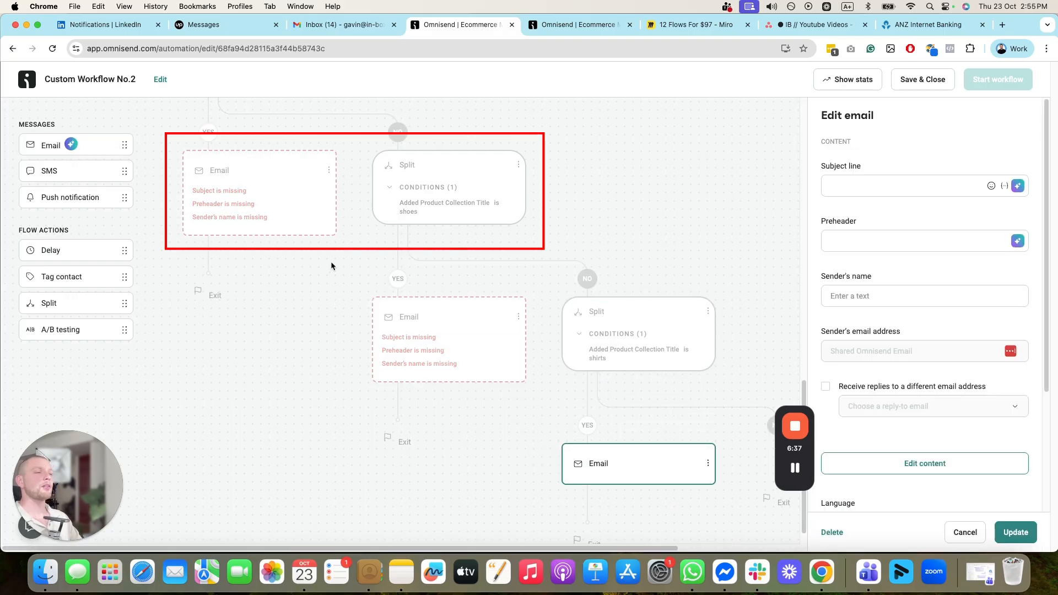
- Add an email on the NO branch of the shirts split
{"action": "scroll", "coordinate": [490, 465], "scroll_direction": "down", "scroll_amount": 1}
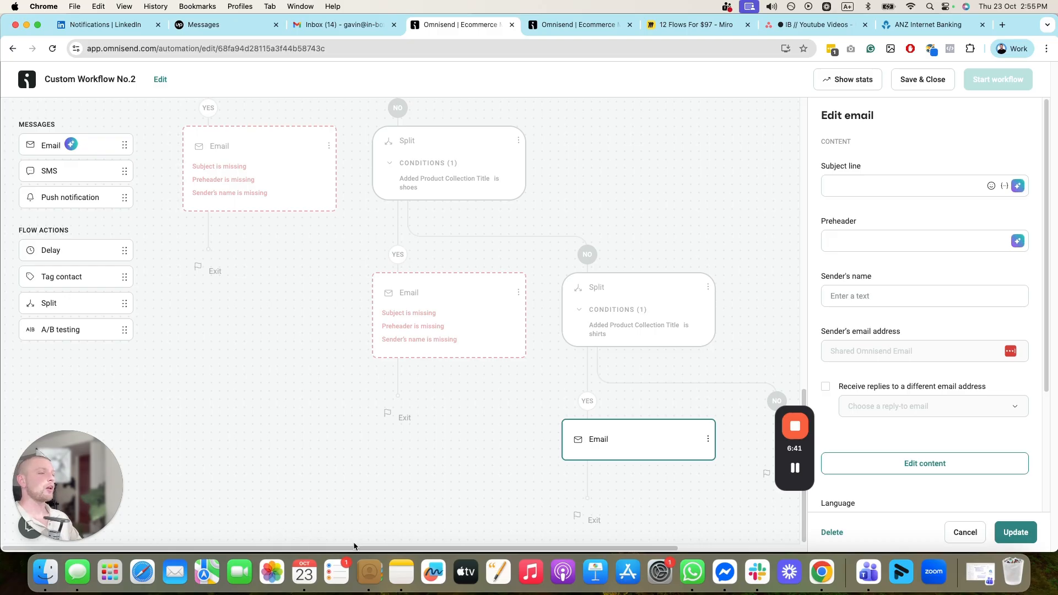
{"action": "left_click_drag", "start_coordinate": [364, 549], "coordinate": [488, 548]}
{"action": "left_click_drag", "start_coordinate": [83, 152], "coordinate": [782, 411]}
{"action": "scroll", "coordinate": [347, 335], "scroll_direction": "up", "scroll_amount": 5}
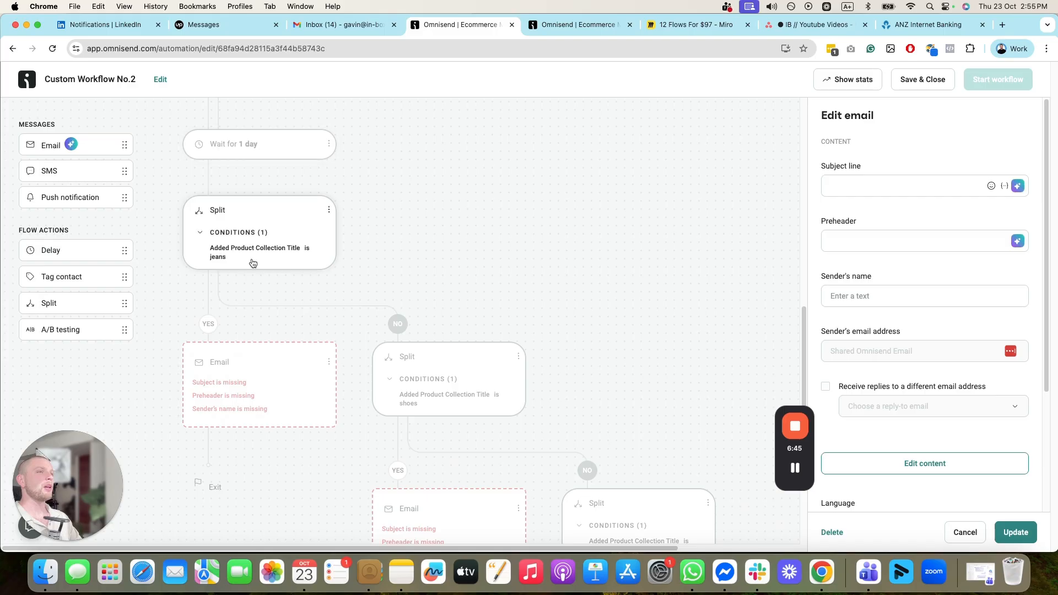
{"action": "scroll", "coordinate": [577, 442], "scroll_direction": "down", "scroll_amount": 6}
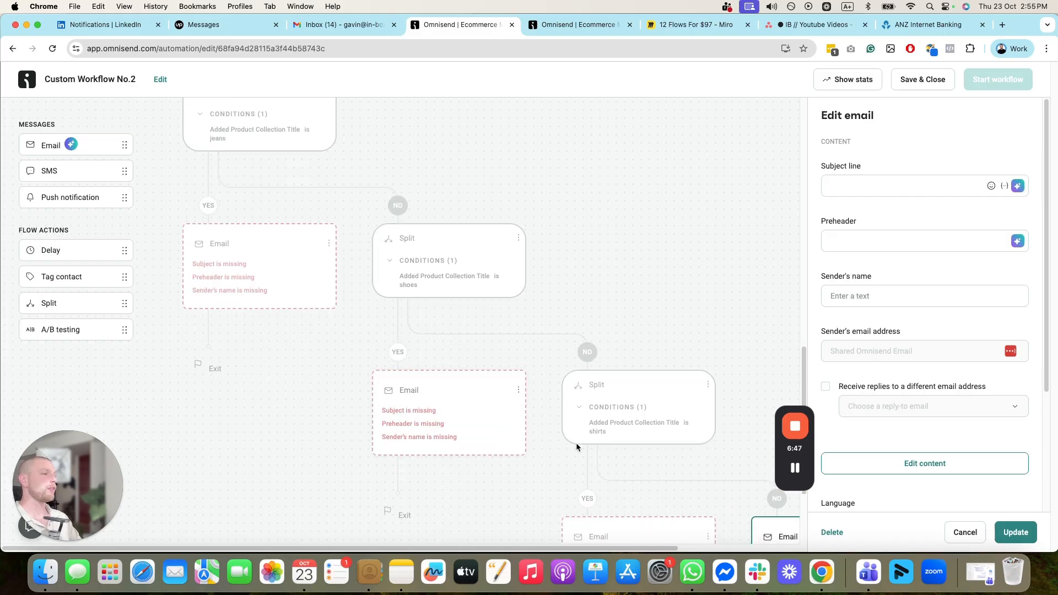
{"action": "left_click", "coordinate": [589, 476]}
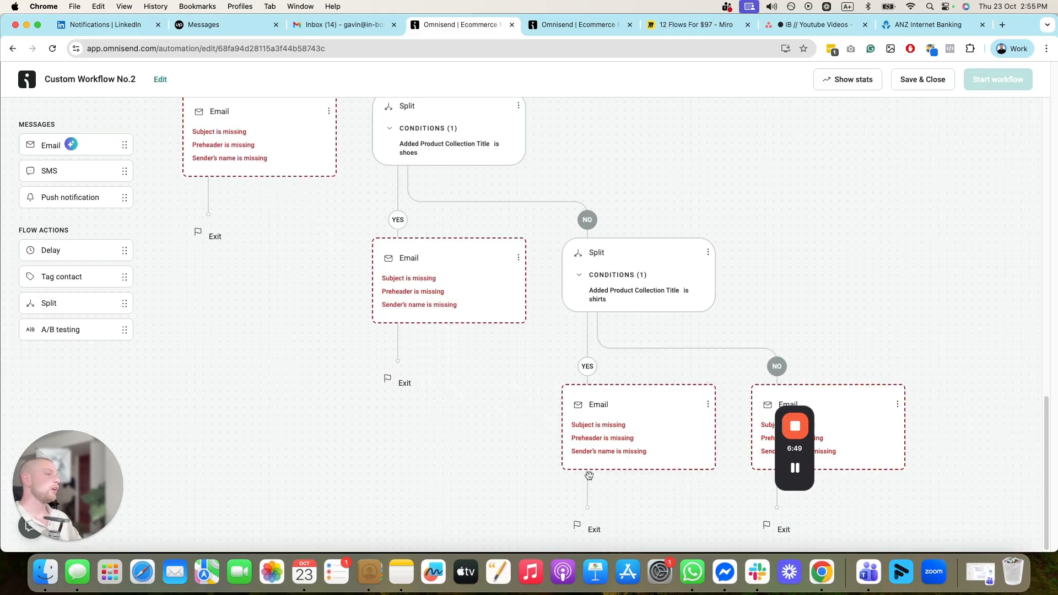
- Switch to the 12 Flows For $97 Miro board, examine the flow plan around its trigger splits, and return to the Omnisend workflow
{"action": "left_click", "coordinate": [863, 399]}
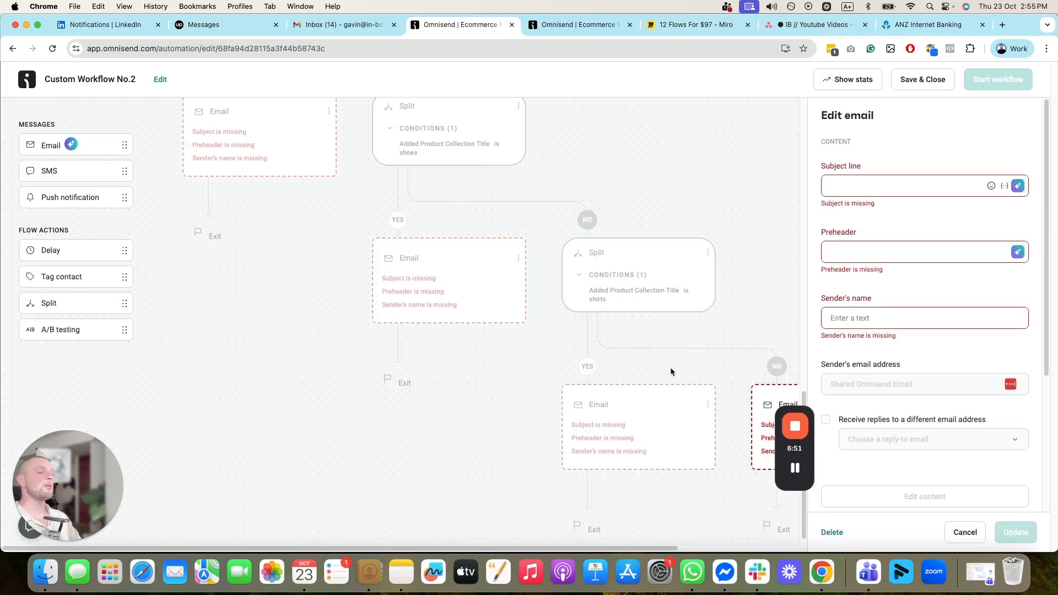
{"action": "left_click", "coordinate": [674, 28]}
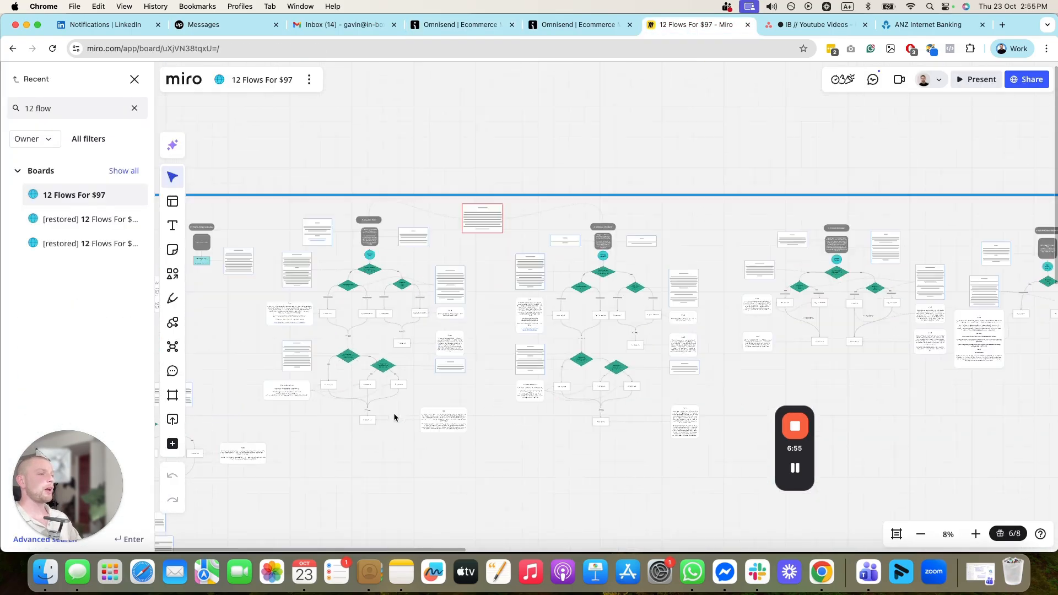
{"action": "scroll", "coordinate": [363, 346], "scroll_direction": "up", "scroll_amount": 5}
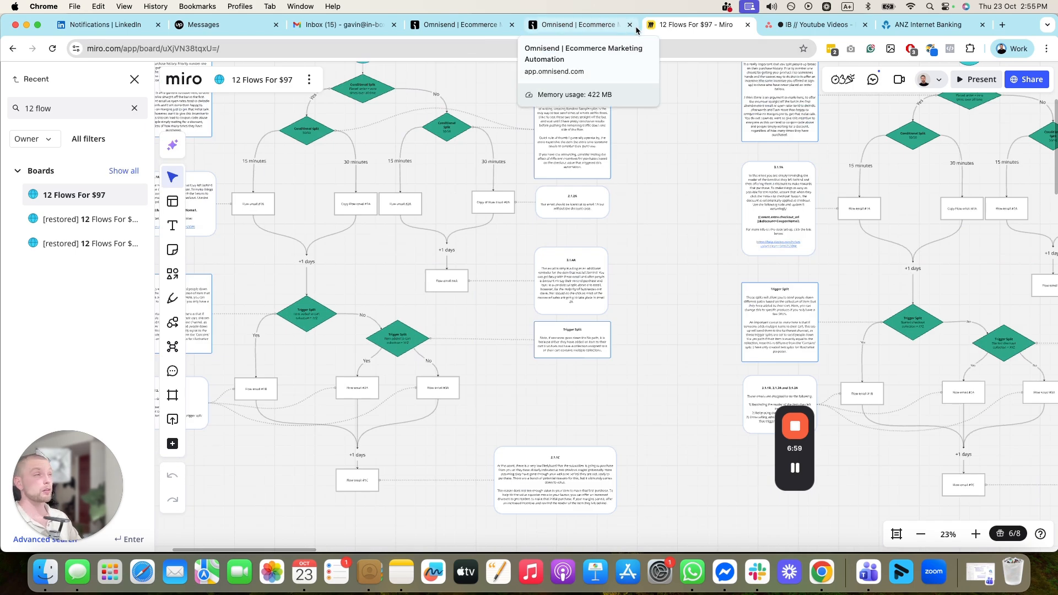
{"action": "left_click", "coordinate": [570, 24]}
{"action": "left_click", "coordinate": [458, 33]}
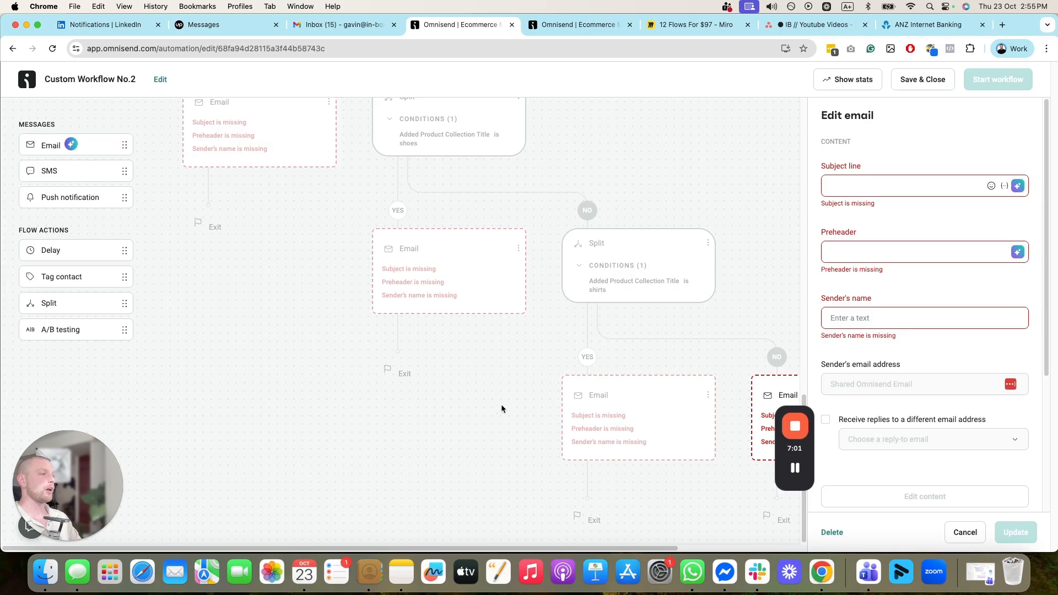
- Add a delay after each of the four collection emails: jeans, shoes, and both branches of the shirts split
{"action": "key", "text": "super+minus"}
{"action": "key", "text": "super+minus"}
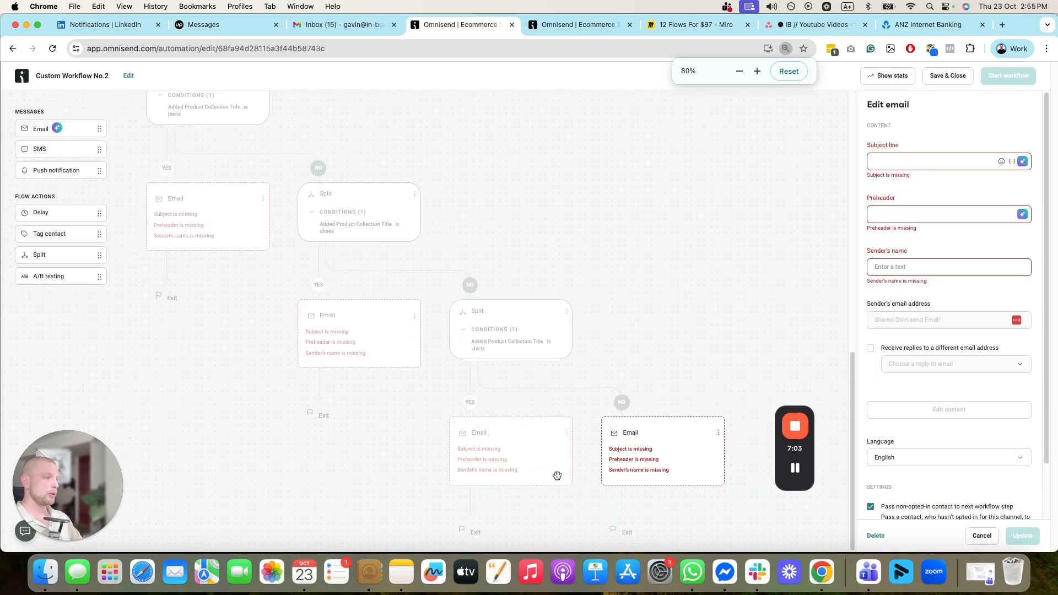
{"action": "left_click", "coordinate": [620, 518]}
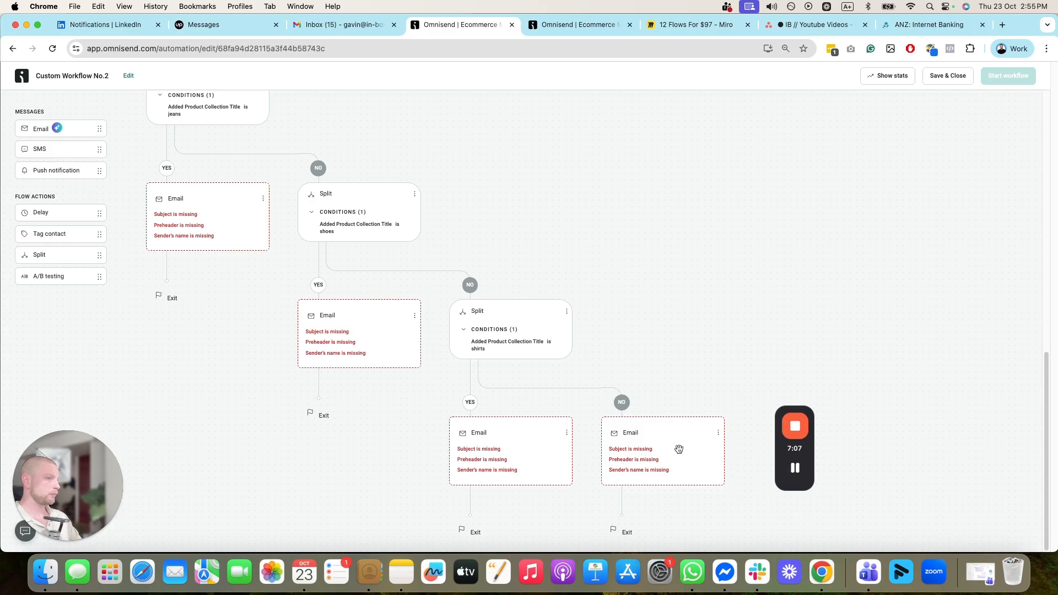
{"action": "left_click", "coordinate": [799, 471]}
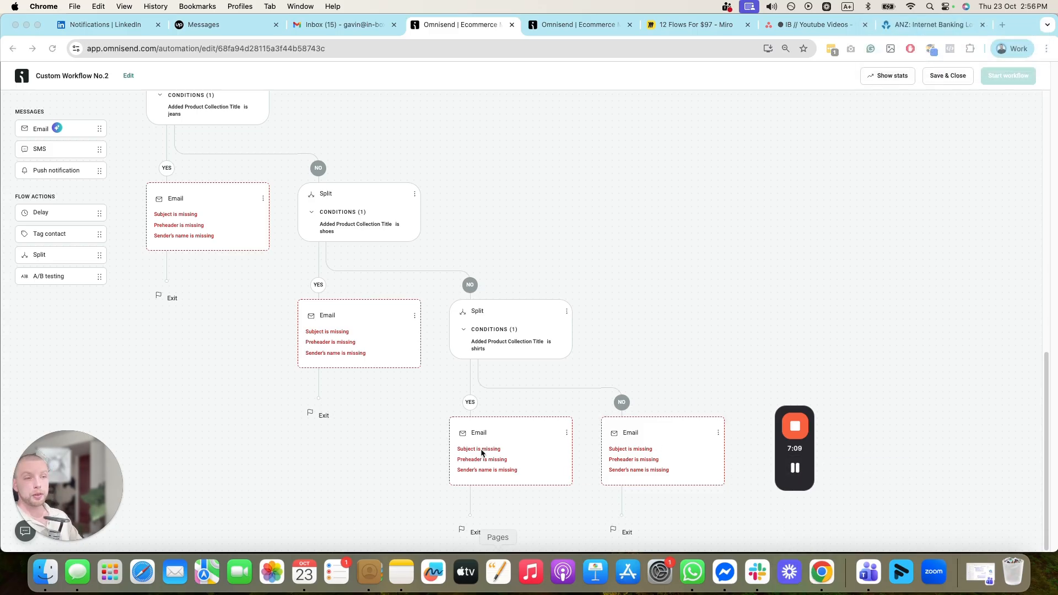
{"action": "left_click", "coordinate": [622, 516]}
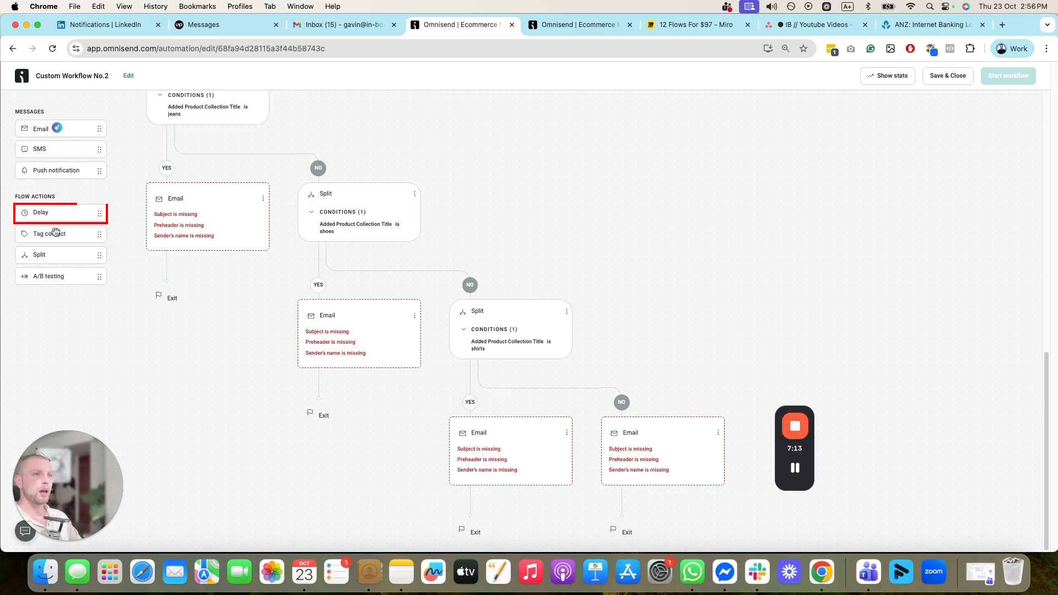
{"action": "left_click_drag", "start_coordinate": [55, 213], "coordinate": [167, 269]}
{"action": "left_click_drag", "start_coordinate": [58, 213], "coordinate": [311, 350]}
{"action": "left_click_drag", "start_coordinate": [58, 213], "coordinate": [492, 500]}
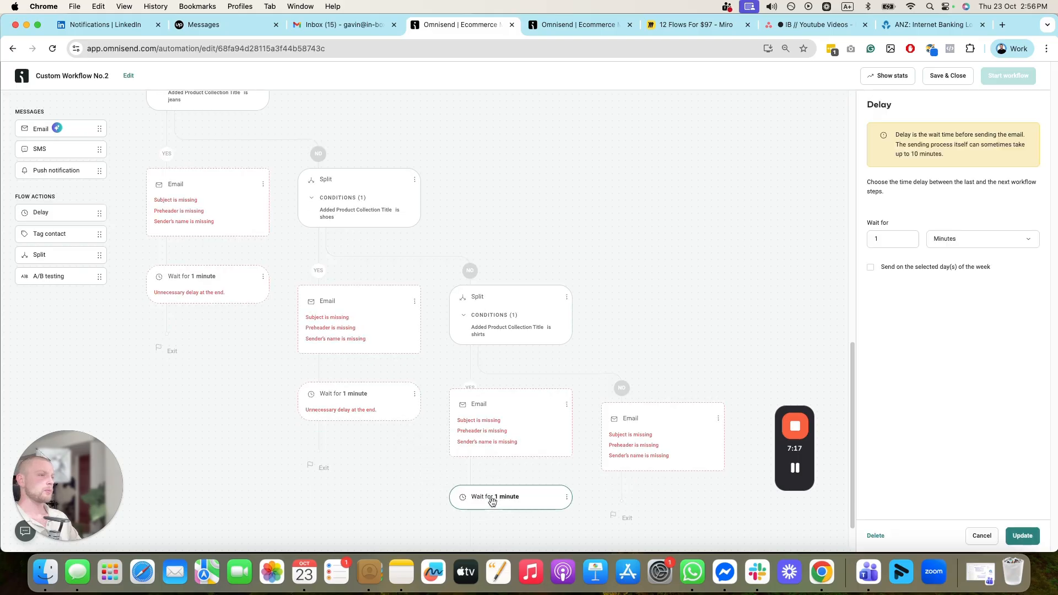
{"action": "left_click_drag", "start_coordinate": [58, 213], "coordinate": [653, 498]}
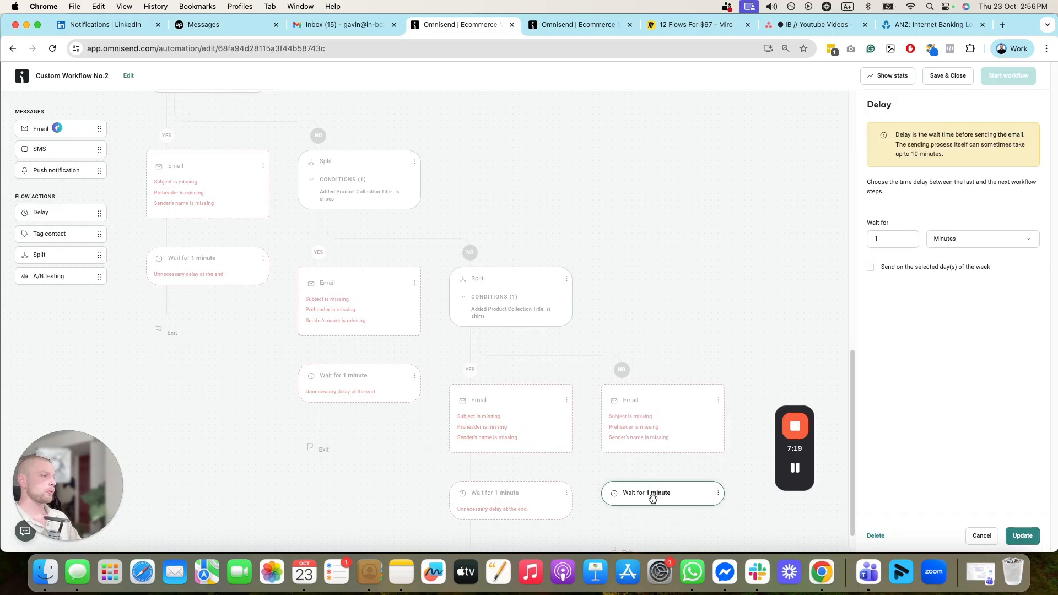
- Set the delays after the jeans email and the shoes email to 1 day each
{"action": "scroll", "coordinate": [652, 498], "scroll_direction": "down", "scroll_amount": 1}
{"action": "left_click", "coordinate": [235, 230]}
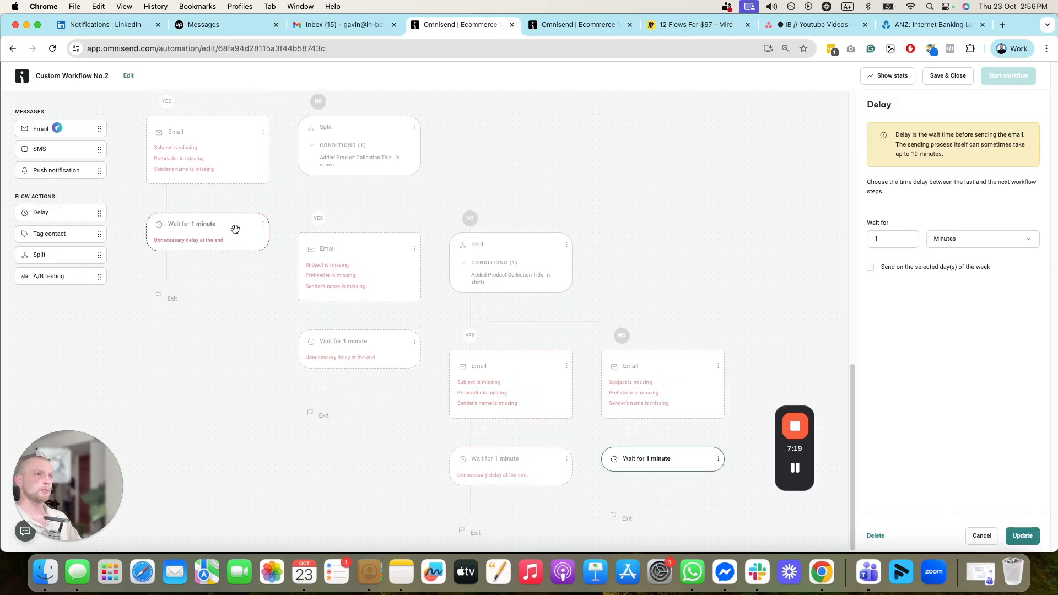
{"action": "left_click", "coordinate": [996, 248]}
{"action": "left_click", "coordinate": [965, 300]}
{"action": "left_click", "coordinate": [1023, 536]}
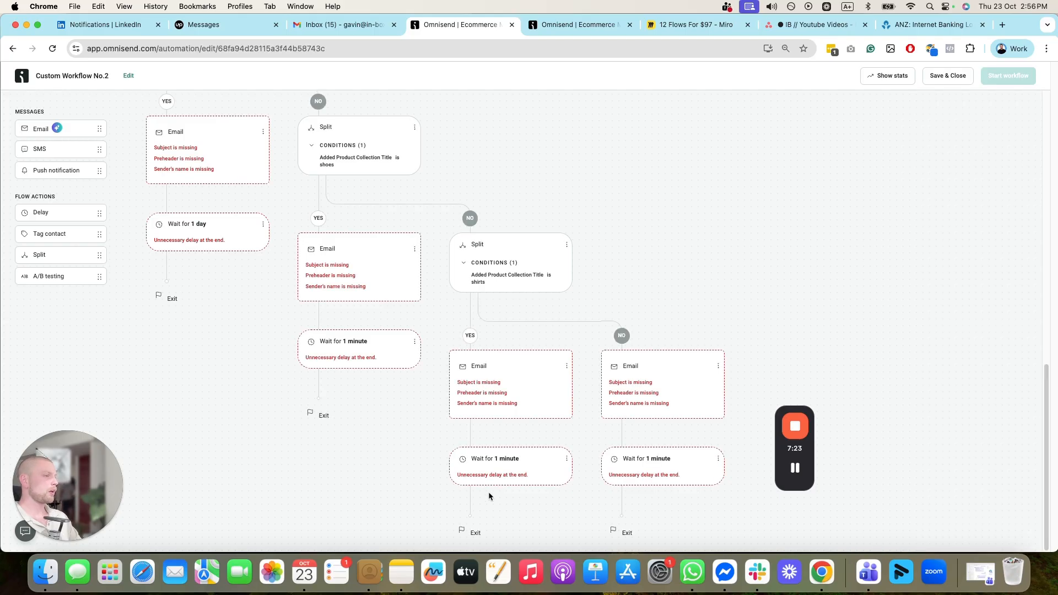
{"action": "left_click", "coordinate": [380, 363]}
{"action": "left_click", "coordinate": [1017, 245]}
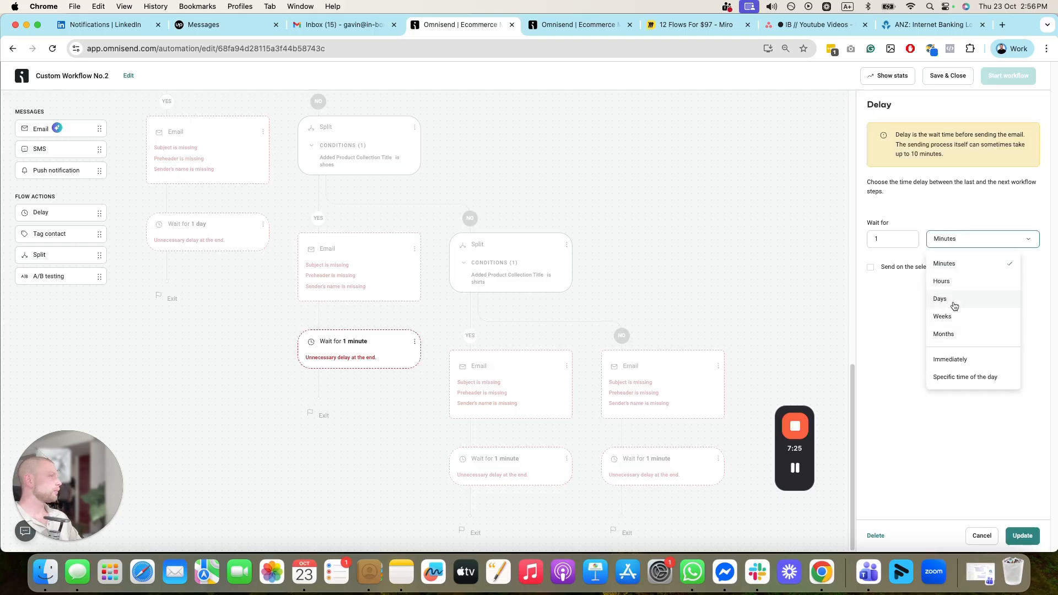
{"action": "left_click", "coordinate": [953, 302]}
{"action": "left_click", "coordinate": [1023, 536]}
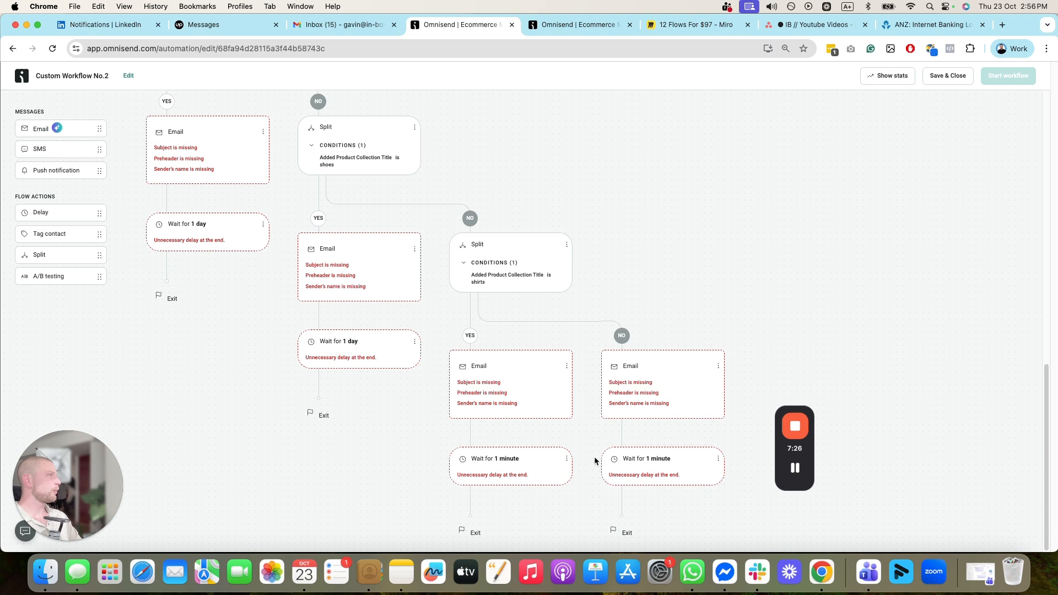
- Set the delays after the emails on the YES and NO branches of the shirts split to 1 day each
{"action": "left_click", "coordinate": [557, 468]}
{"action": "left_click", "coordinate": [959, 243]}
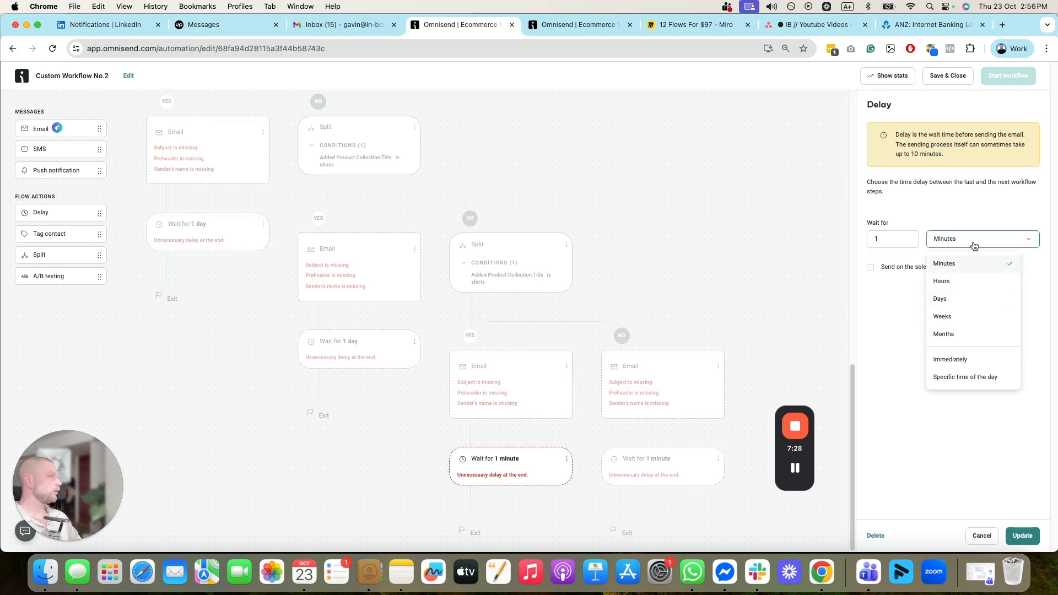
{"action": "left_click", "coordinate": [959, 302]}
{"action": "left_click", "coordinate": [1023, 536]}
{"action": "left_click", "coordinate": [695, 465]}
{"action": "left_click", "coordinate": [970, 239]}
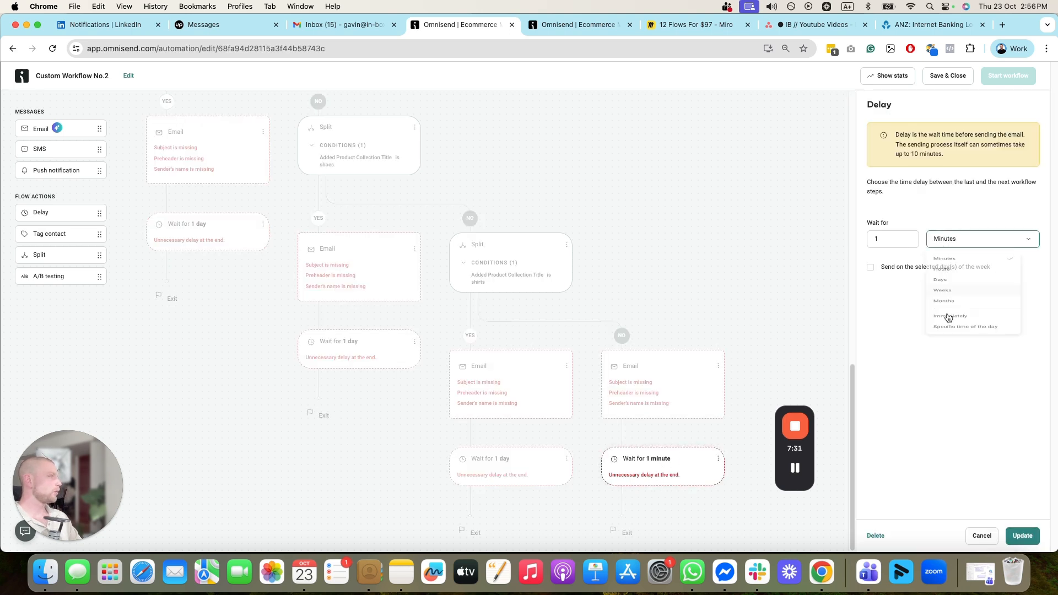
{"action": "left_click", "coordinate": [957, 302]}
{"action": "left_click", "coordinate": [1023, 536]}
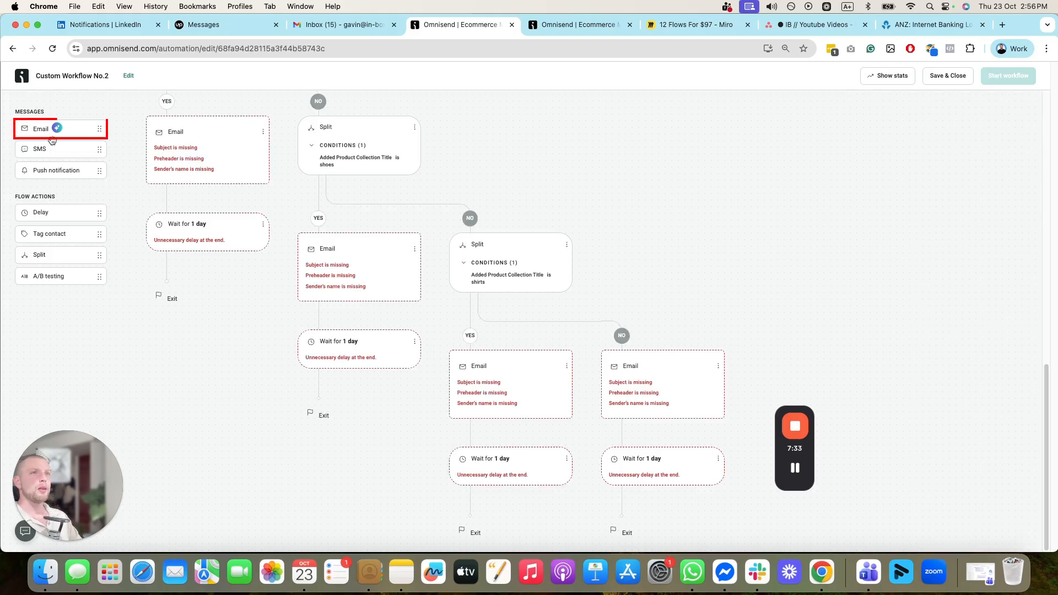
- Add a second email after each 1-day delay on the jeans, shoes and both shirts split branches
{"action": "left_click_drag", "start_coordinate": [52, 139], "coordinate": [348, 390]}
{"action": "left_click_drag", "start_coordinate": [84, 124], "coordinate": [482, 502]}
{"action": "left_click_drag", "start_coordinate": [70, 129], "coordinate": [624, 474]}
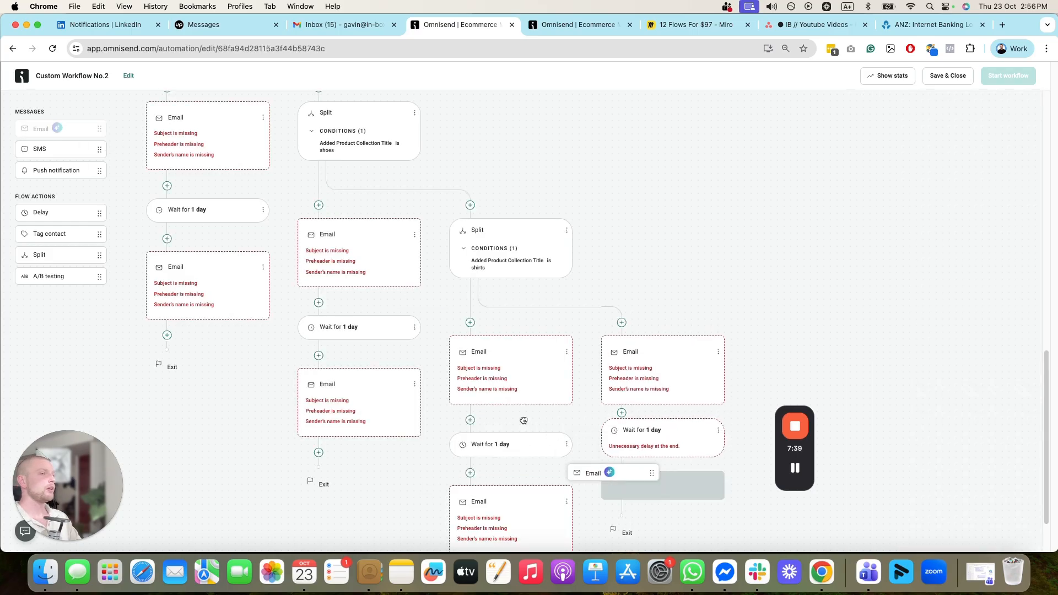
- Review the settings of the jeans branch's second email and the closing emails of the other collection branches
{"action": "left_click", "coordinate": [232, 299]}
{"action": "scroll", "coordinate": [700, 369], "scroll_direction": "down", "scroll_amount": 1}
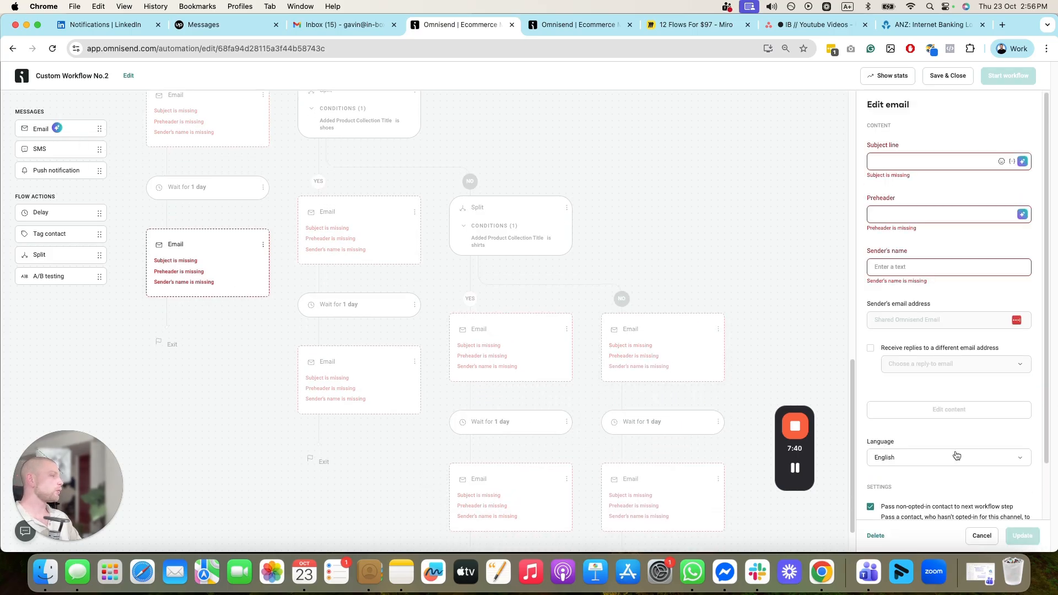
{"action": "scroll", "coordinate": [958, 456], "scroll_direction": "down", "scroll_amount": 3}
{"action": "scroll", "coordinate": [669, 334], "scroll_direction": "up", "scroll_amount": 6}
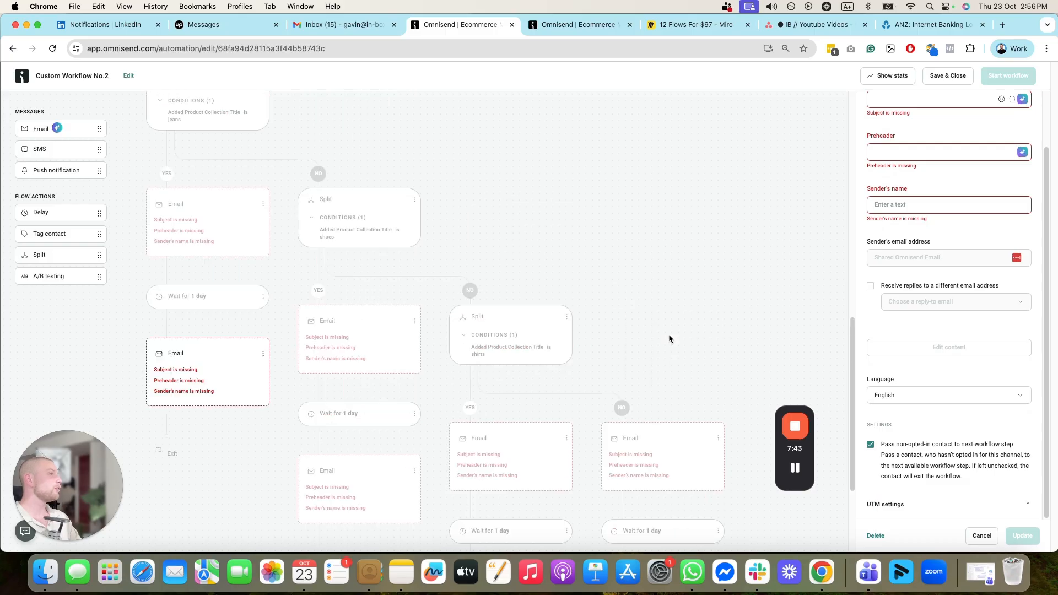
{"action": "scroll", "coordinate": [296, 462], "scroll_direction": "down", "scroll_amount": 3}
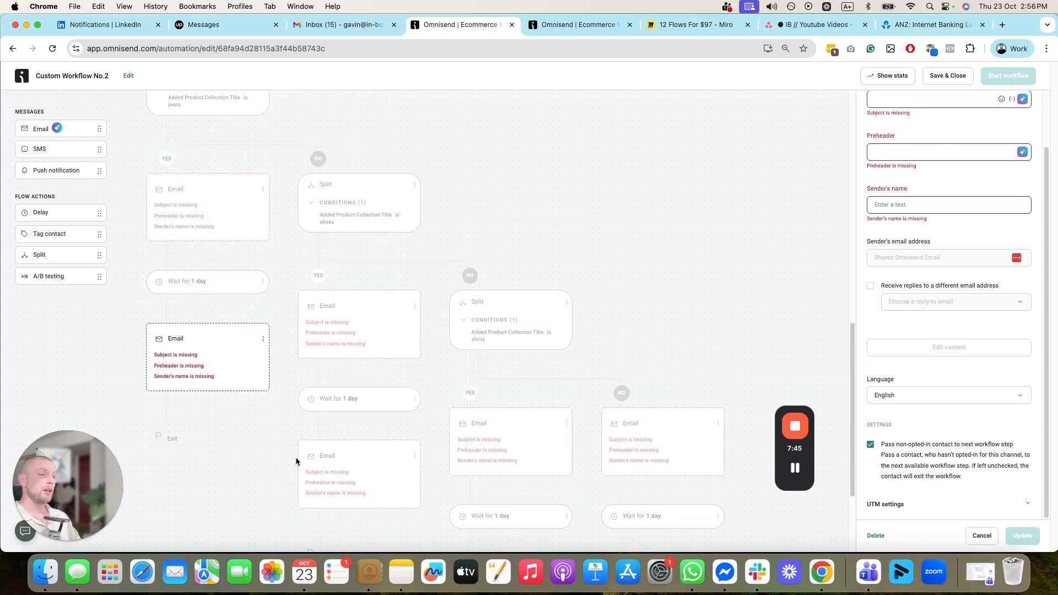
{"action": "scroll", "coordinate": [296, 462], "scroll_direction": "down", "scroll_amount": 3}
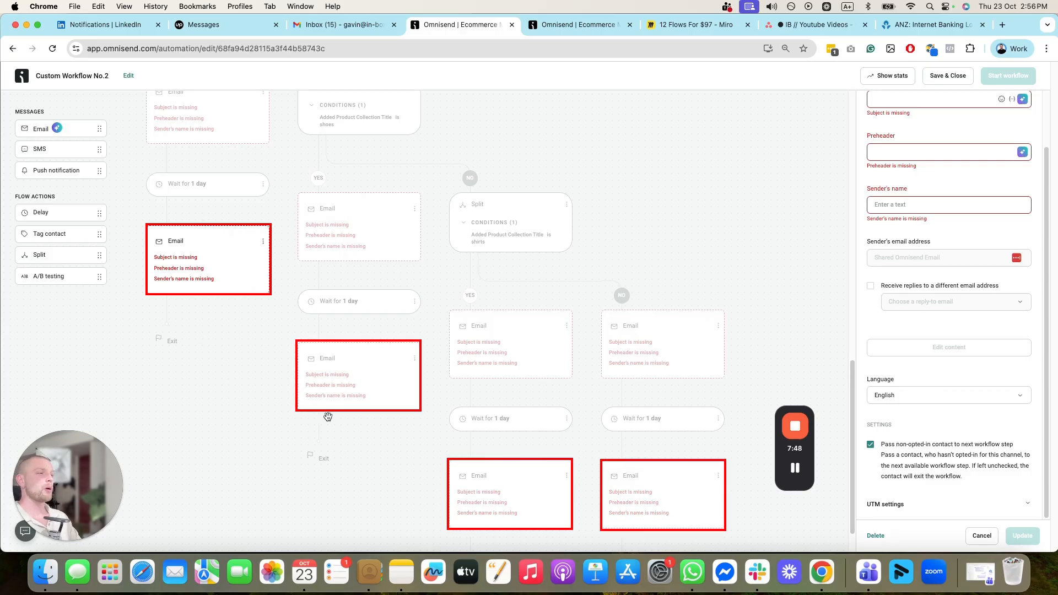
{"action": "left_click", "coordinate": [182, 353]}
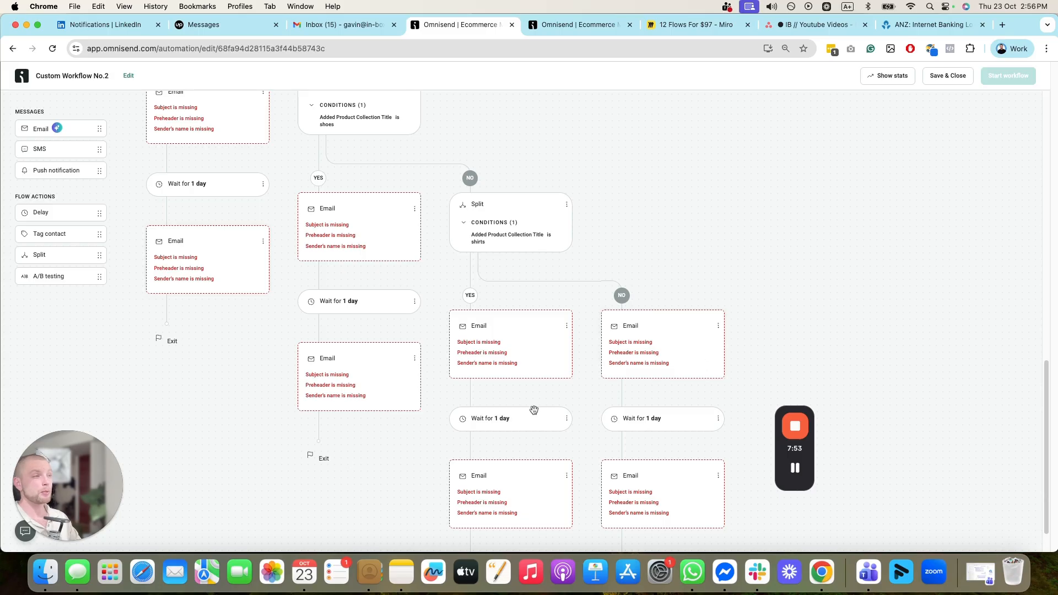
- Compare the A/B test on the purchaser split's NO branch with the flow plan on the Miro board, and return to Omnisend
{"action": "scroll", "coordinate": [376, 498], "scroll_direction": "down", "scroll_amount": 2}
{"action": "scroll", "coordinate": [398, 504], "scroll_direction": "up", "scroll_amount": 10}
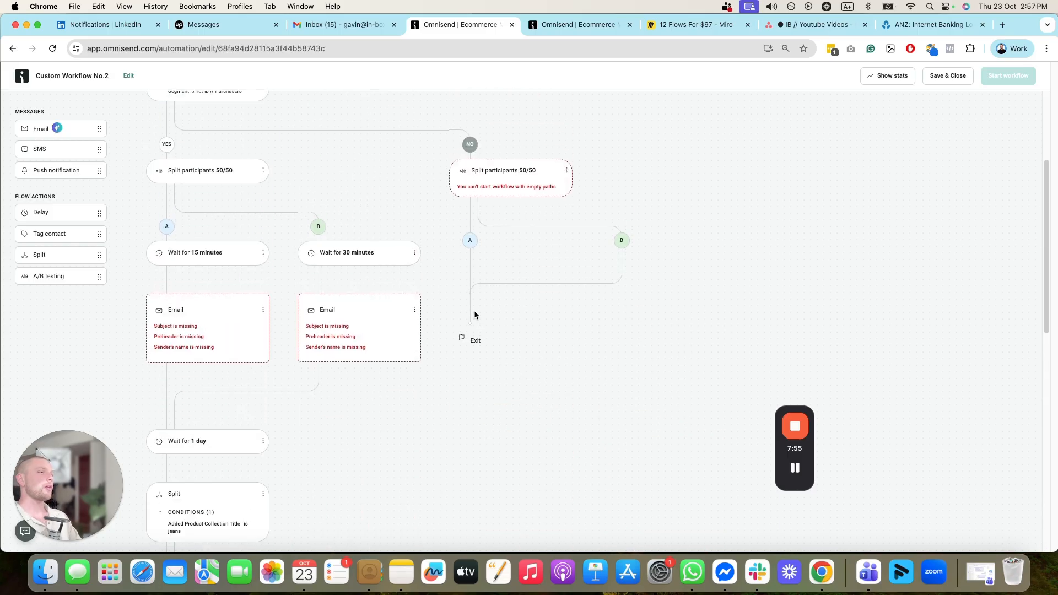
{"action": "scroll", "coordinate": [475, 315], "scroll_direction": "up", "scroll_amount": 1}
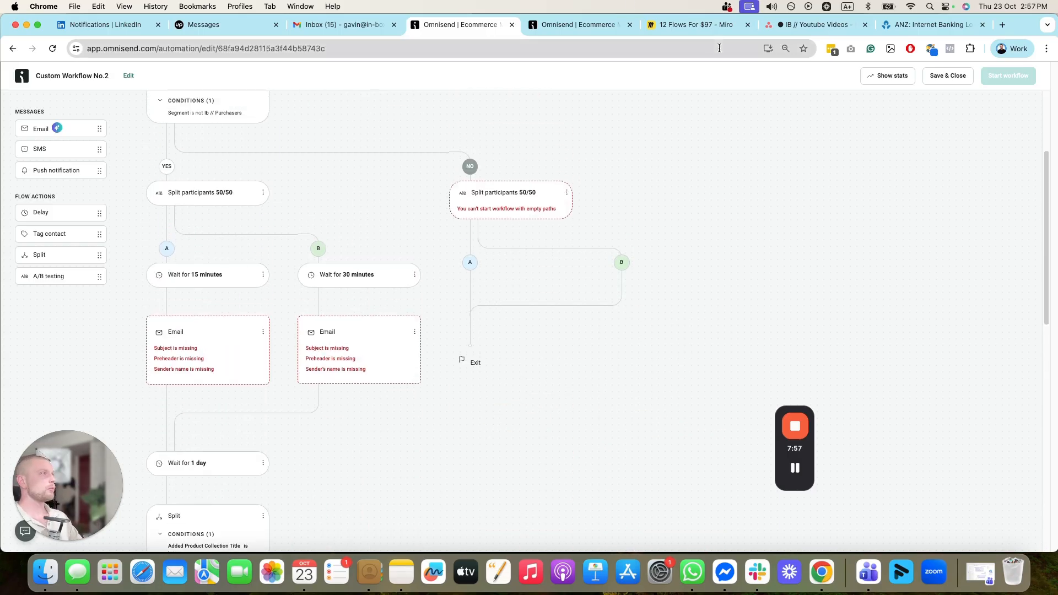
{"action": "left_click", "coordinate": [695, 24]}
{"action": "scroll", "coordinate": [413, 224], "scroll_direction": "up", "scroll_amount": 3}
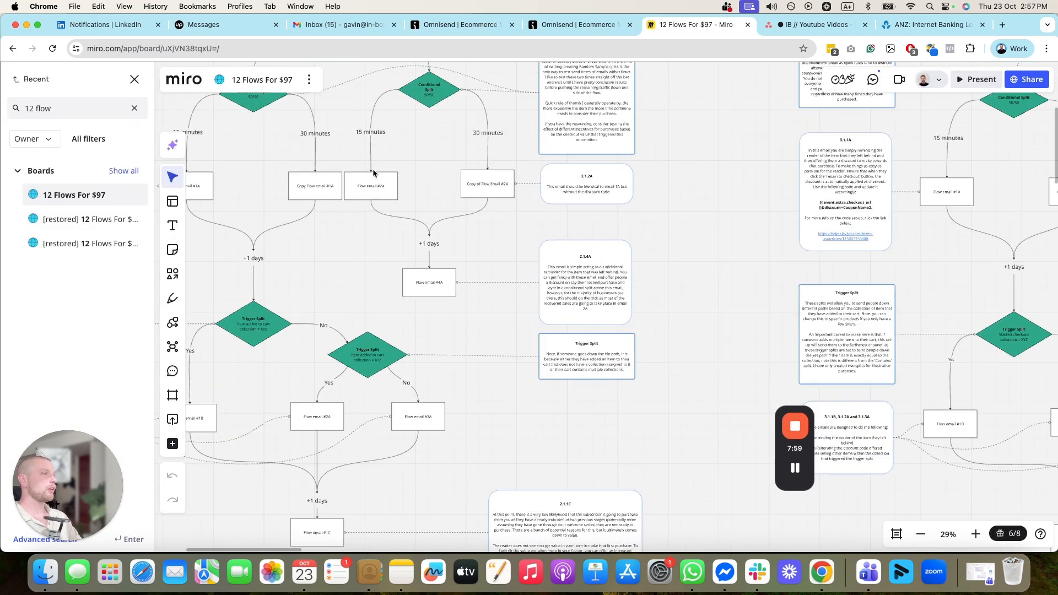
{"action": "left_click", "coordinate": [465, 29]}
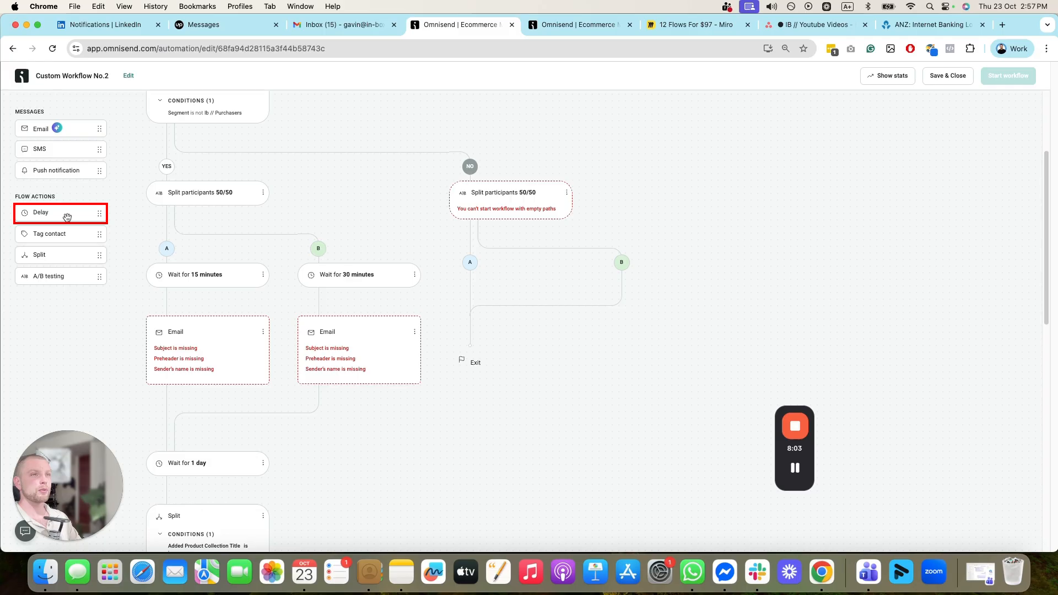
- On the purchaser split's NO branch, add a 15-minute delay to path A and a 30-minute delay to path B of the A/B test
{"action": "left_click_drag", "start_coordinate": [67, 213], "coordinate": [475, 262]}
{"action": "left_click_drag", "start_coordinate": [65, 212], "coordinate": [639, 259]}
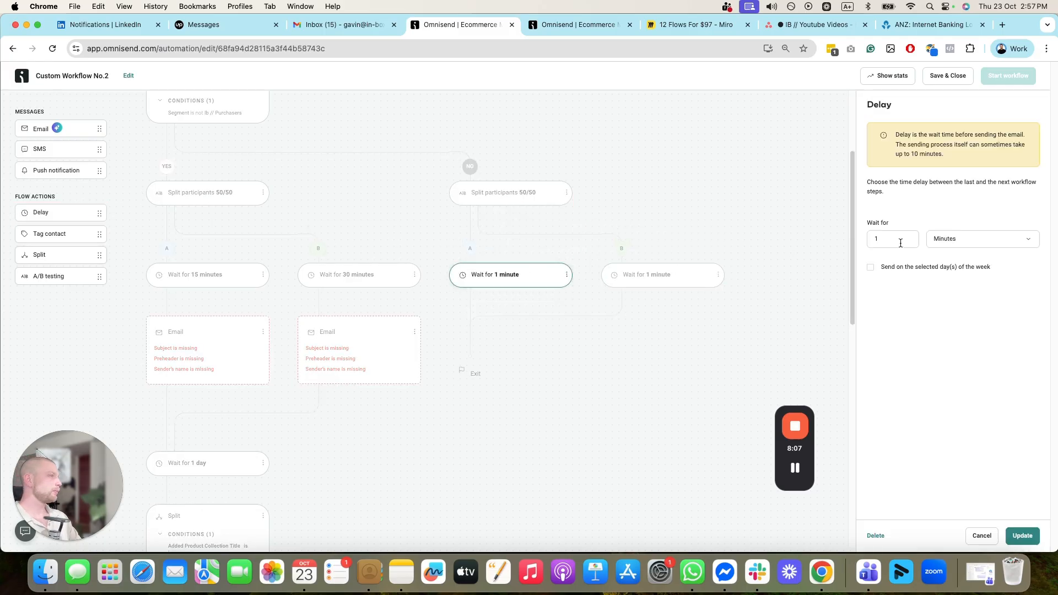
{"action": "left_click", "coordinate": [1022, 536]}
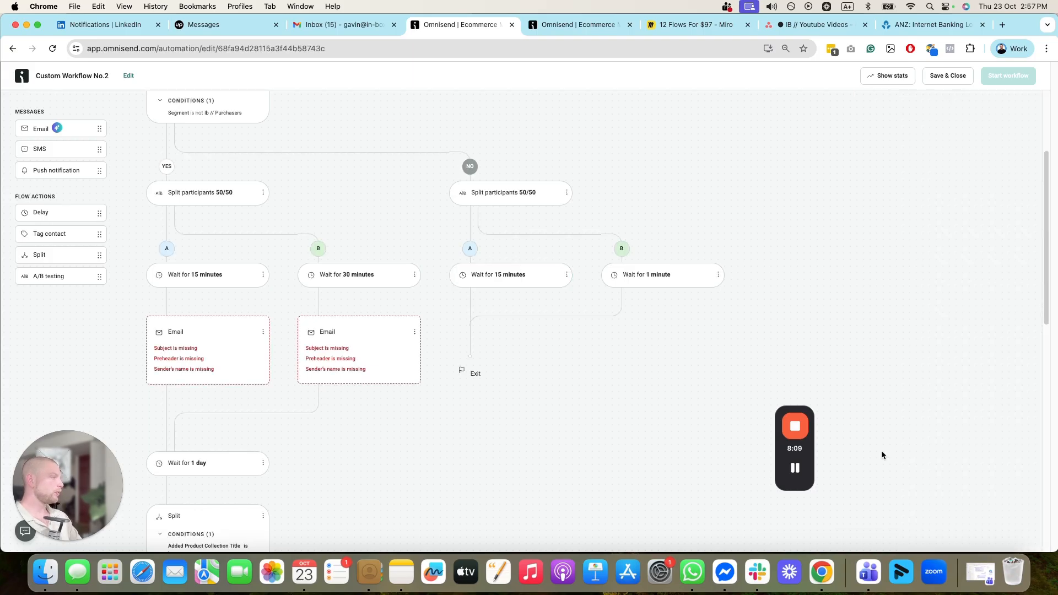
{"action": "left_click", "coordinate": [654, 275]}
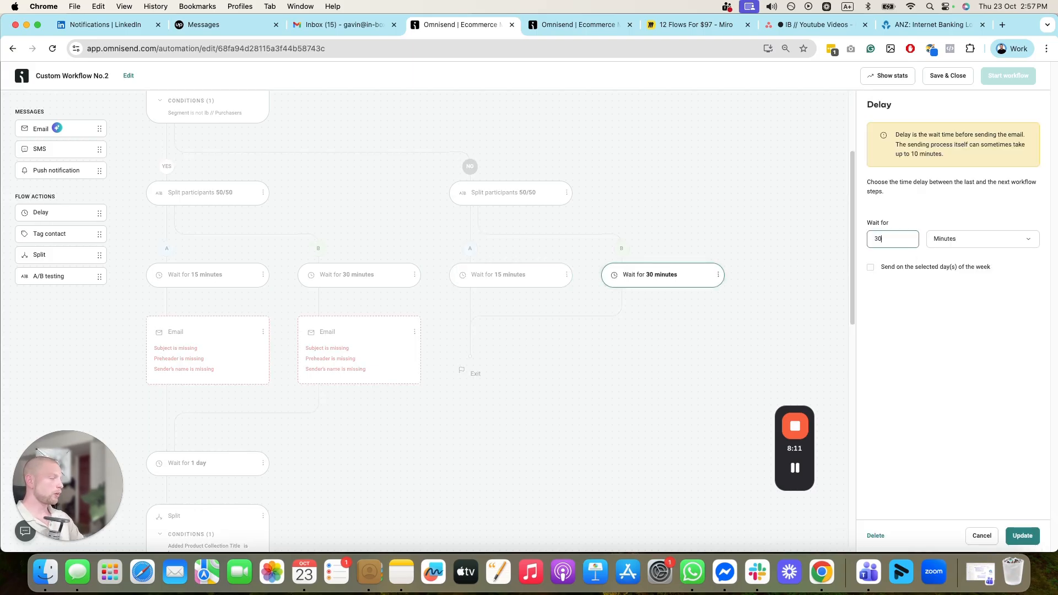
{"action": "left_click", "coordinate": [1022, 536]}
- On the purchaser split's NO branch, add an email after both the 15-minute and the 30-minute delay
{"action": "left_click_drag", "start_coordinate": [41, 128], "coordinate": [479, 309]}
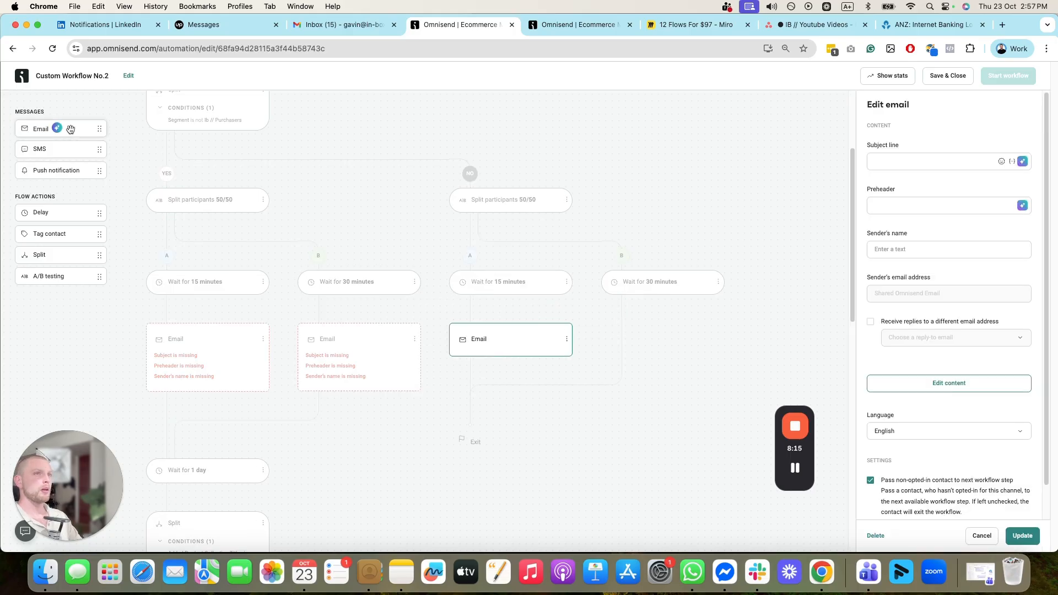
{"action": "left_click_drag", "start_coordinate": [71, 128], "coordinate": [626, 311]}
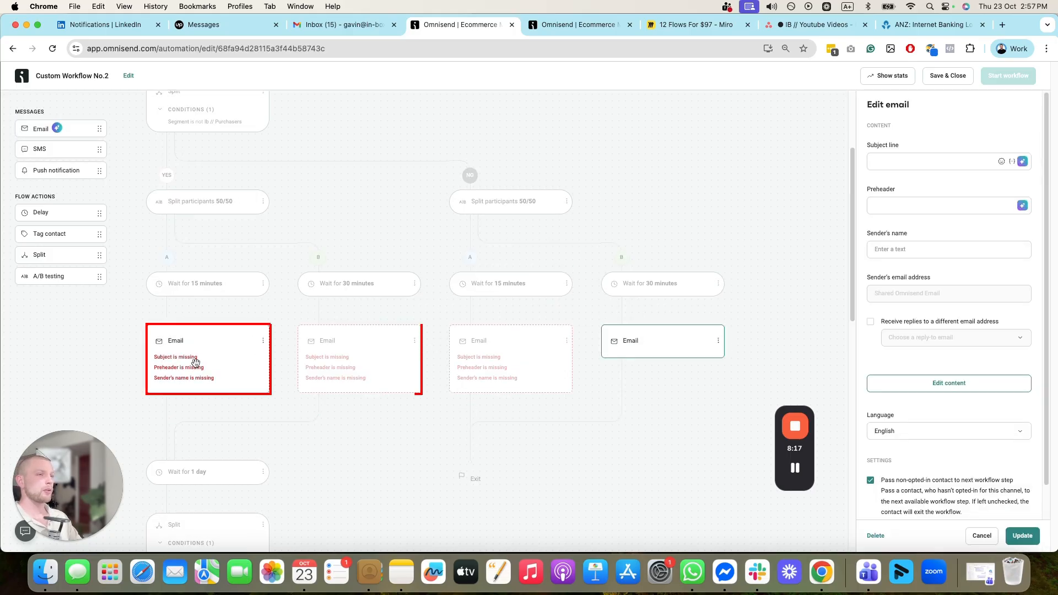
{"action": "left_click", "coordinate": [647, 429]}
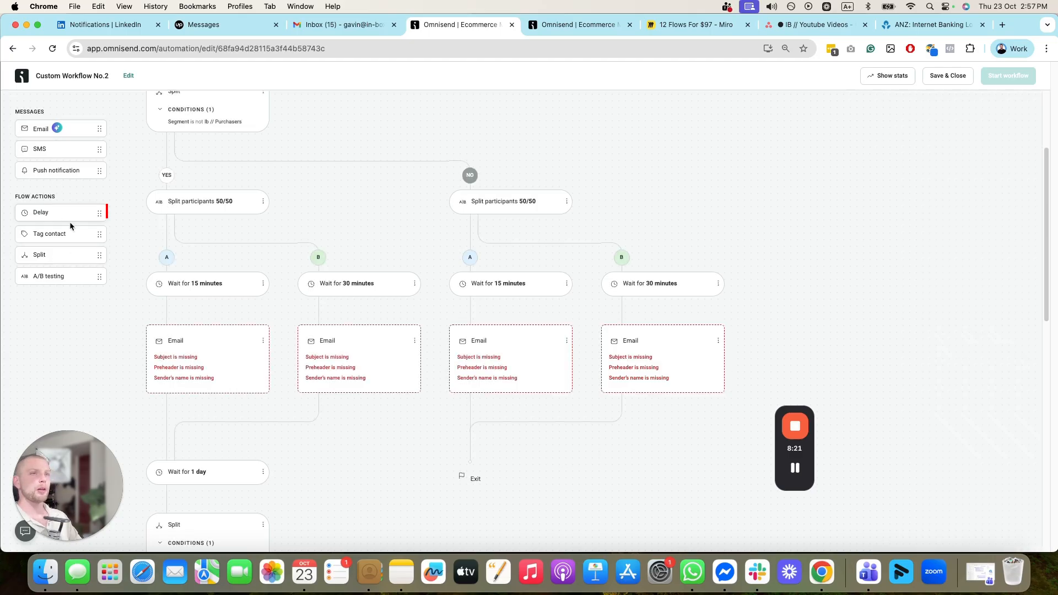
- Add a 1-day delay where the A/B paths of the purchaser split's NO branch rejoin
{"action": "left_click_drag", "start_coordinate": [71, 214], "coordinate": [491, 465]}
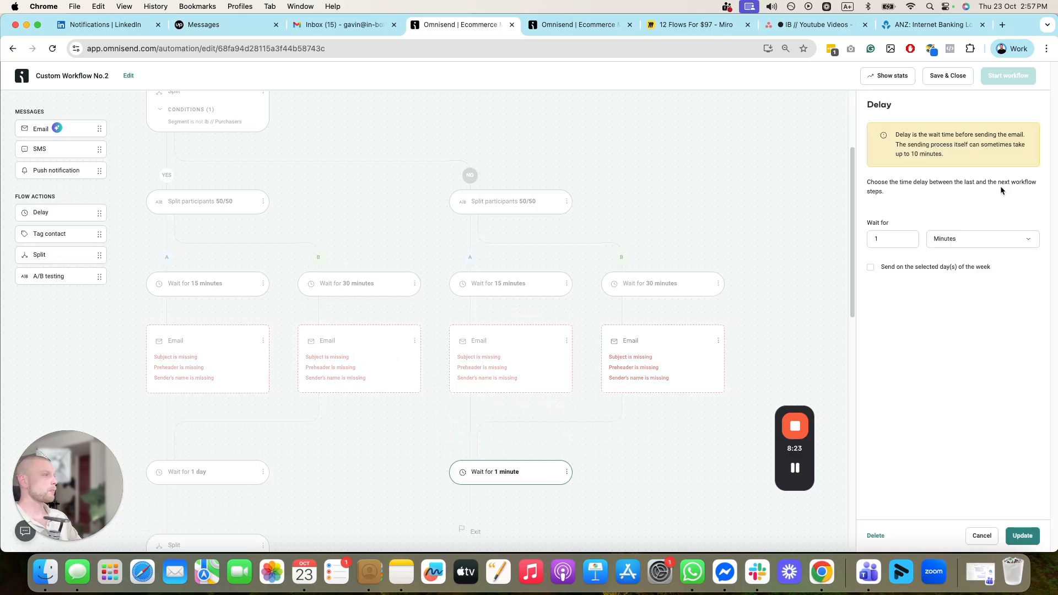
{"action": "left_click", "coordinate": [982, 242]}
{"action": "left_click", "coordinate": [961, 300]}
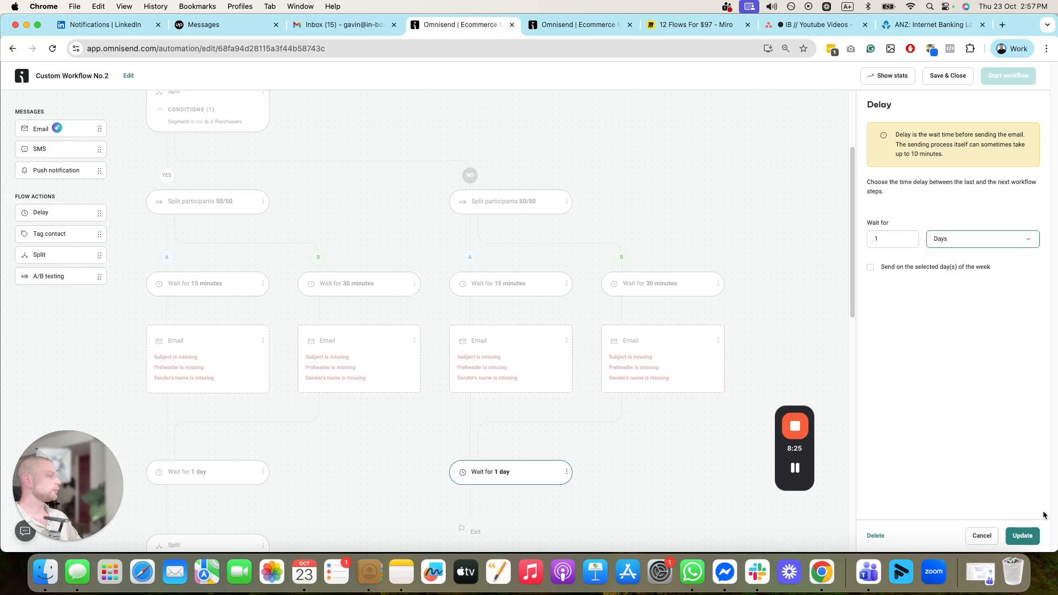
{"action": "left_click", "coordinate": [1023, 536]}
- Add a closing email after the NO branch's 1-day delay, keeping its default settings
{"action": "scroll", "coordinate": [628, 465], "scroll_direction": "down", "scroll_amount": 2}
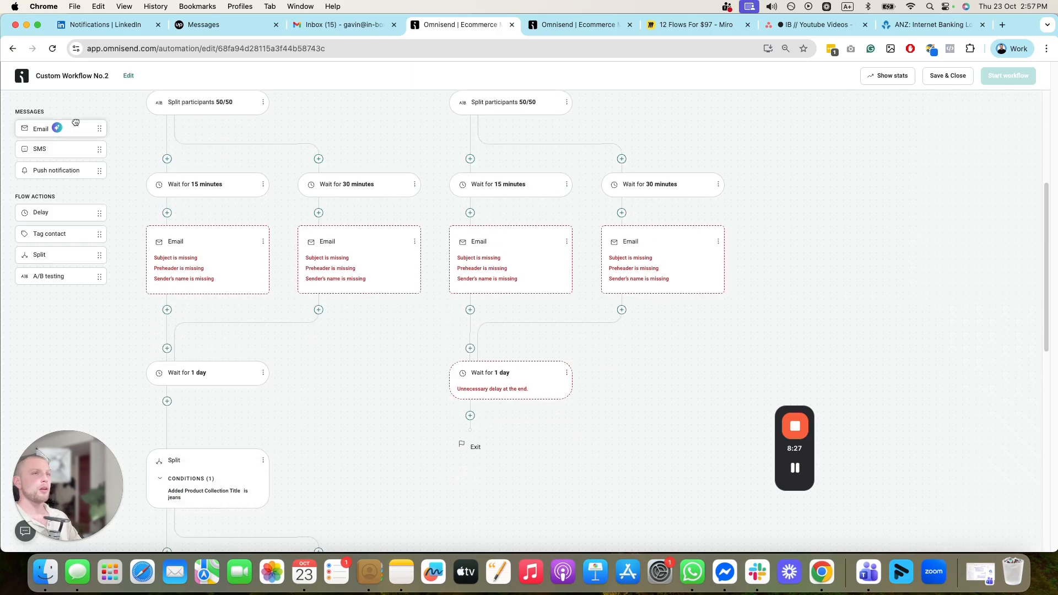
{"action": "left_click_drag", "start_coordinate": [75, 122], "coordinate": [471, 417]}
{"action": "scroll", "coordinate": [588, 385], "scroll_direction": "down", "scroll_amount": 7}
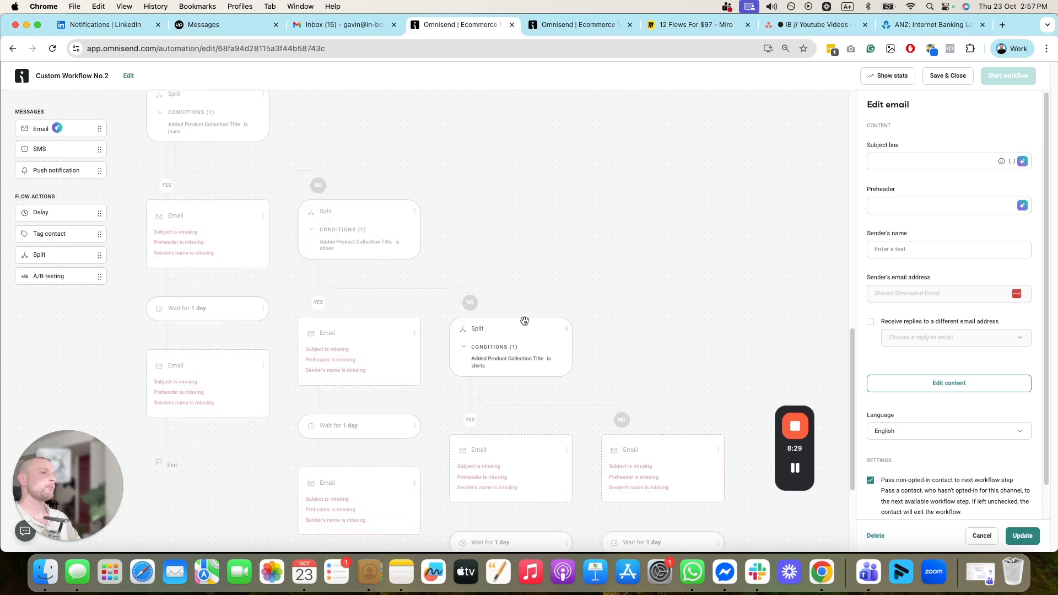
{"action": "scroll", "coordinate": [524, 321], "scroll_direction": "down", "scroll_amount": 5}
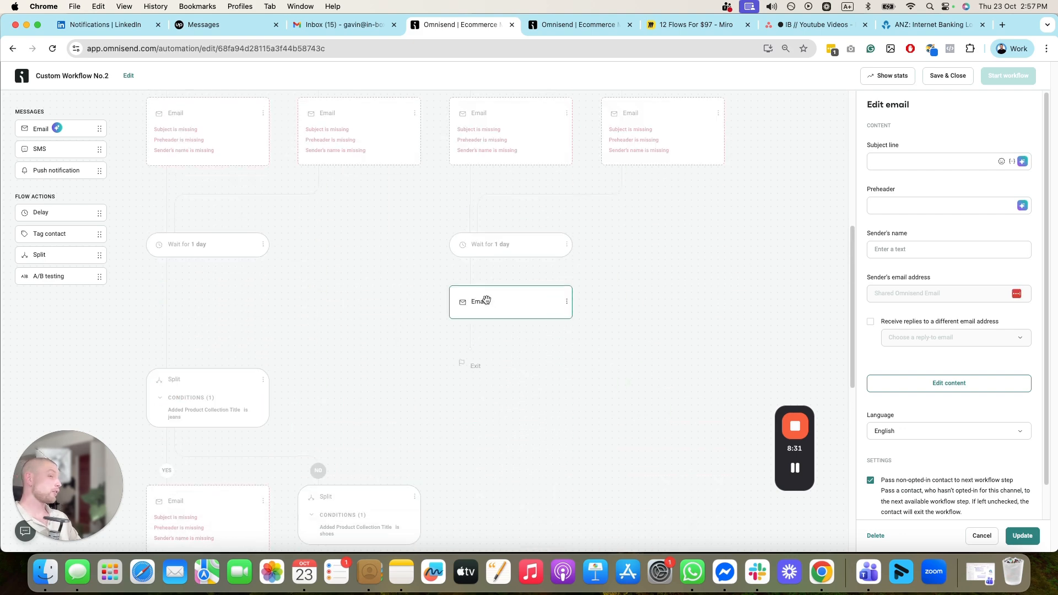
{"action": "scroll", "coordinate": [363, 363], "scroll_direction": "up", "scroll_amount": 7}
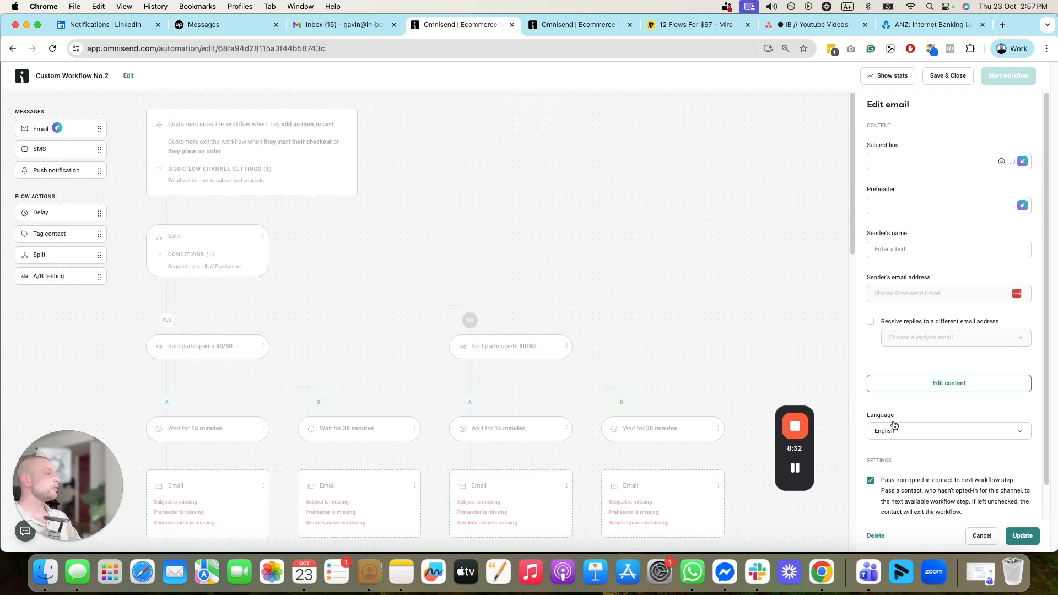
{"action": "left_click", "coordinate": [1023, 534]}
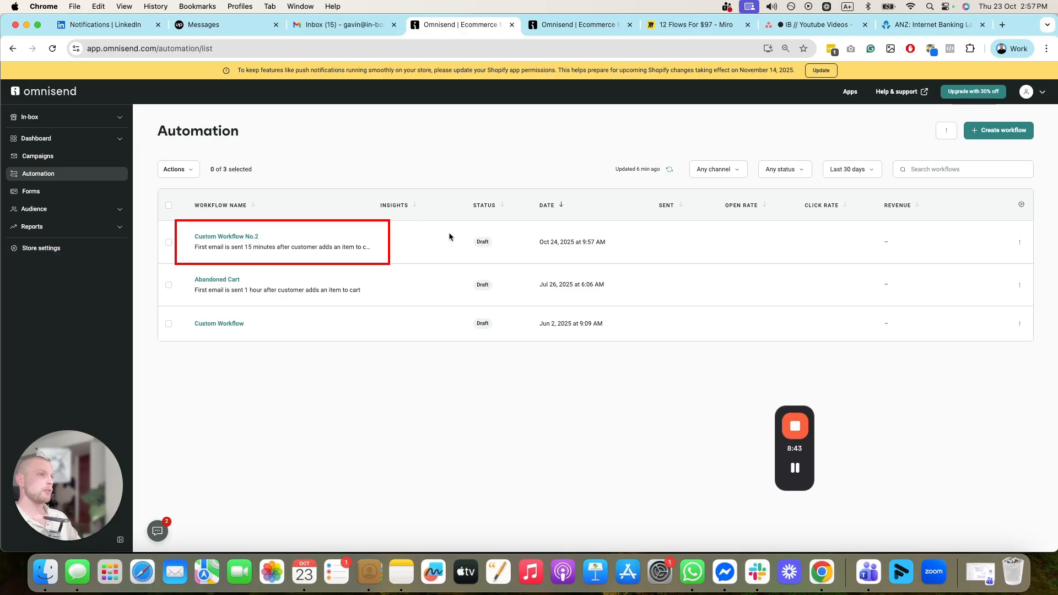
- Copy the Custom Workflow No.2 automation into the In-box store
{"action": "left_click", "coordinate": [1020, 242]}
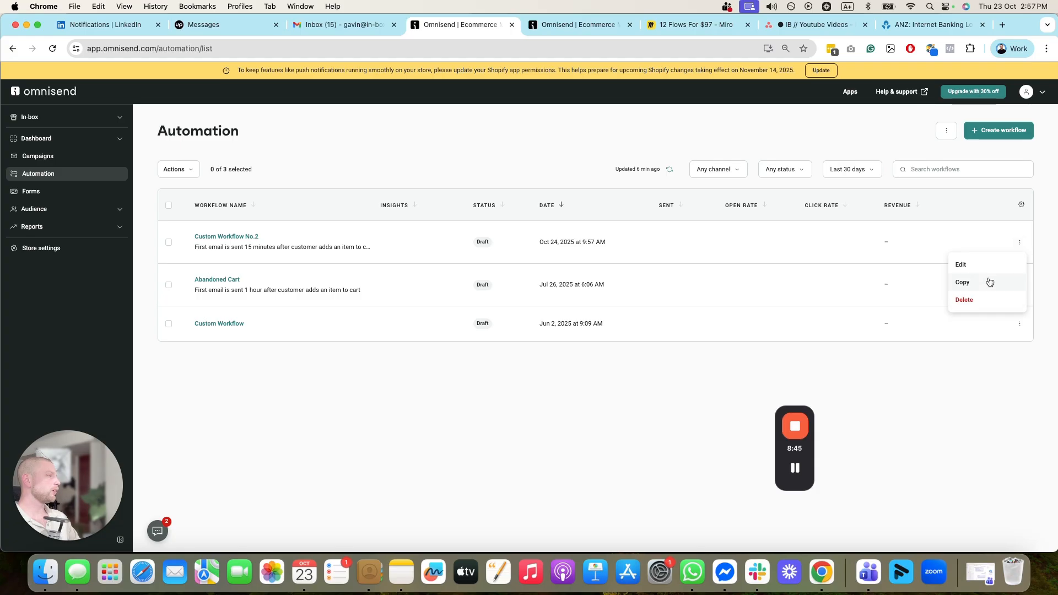
{"action": "left_click", "coordinate": [981, 282]}
{"action": "left_click", "coordinate": [551, 311]}
{"action": "left_click", "coordinate": [569, 291]}
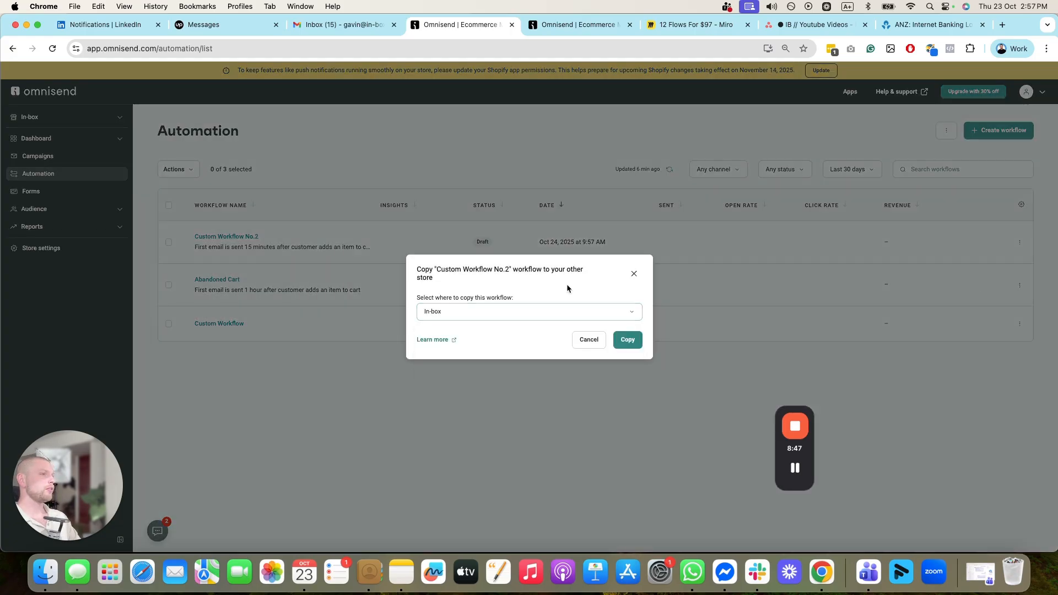
{"action": "left_click", "coordinate": [627, 349]}
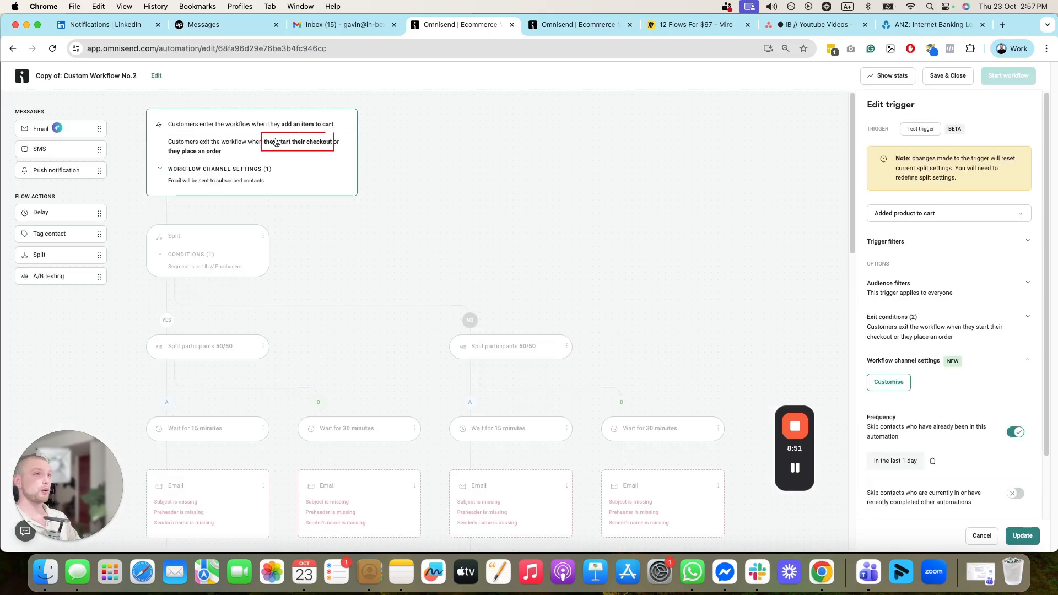
- Change the copied workflow's trigger to Started checkout and save the trigger settings
{"action": "left_click", "coordinate": [956, 216]}
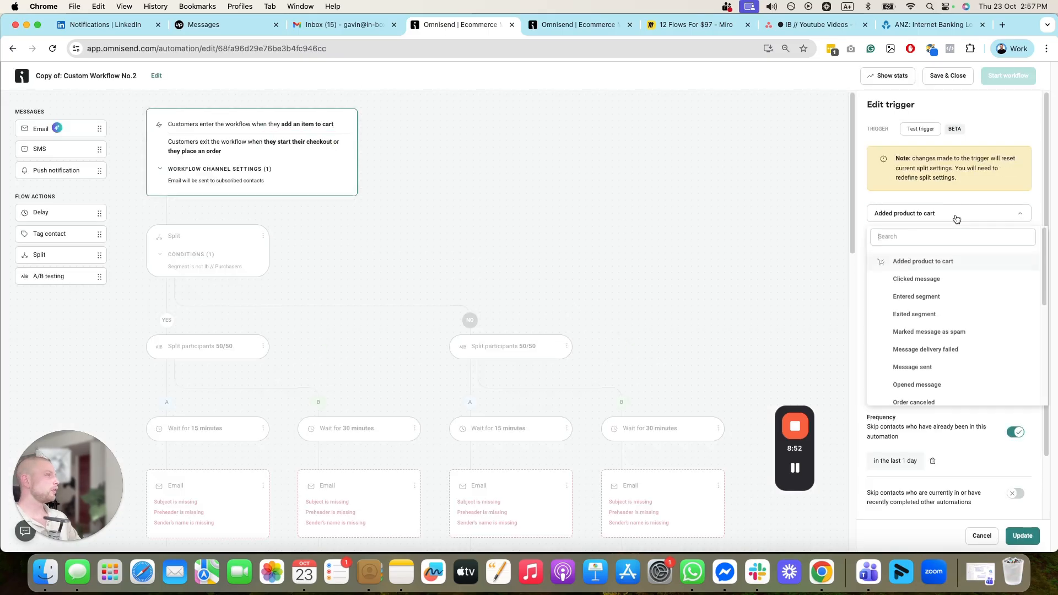
{"action": "scroll", "coordinate": [946, 268], "scroll_direction": "down", "scroll_amount": 1}
{"action": "type", "text": "start"}
{"action": "left_click", "coordinate": [940, 264]}
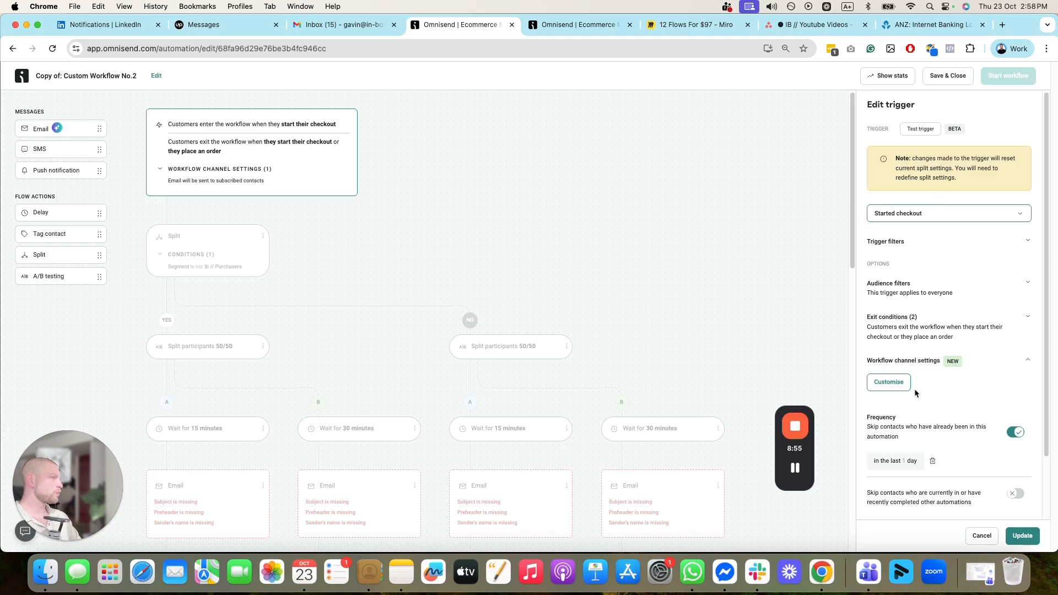
{"action": "scroll", "coordinate": [916, 393], "scroll_direction": "down", "scroll_amount": 2}
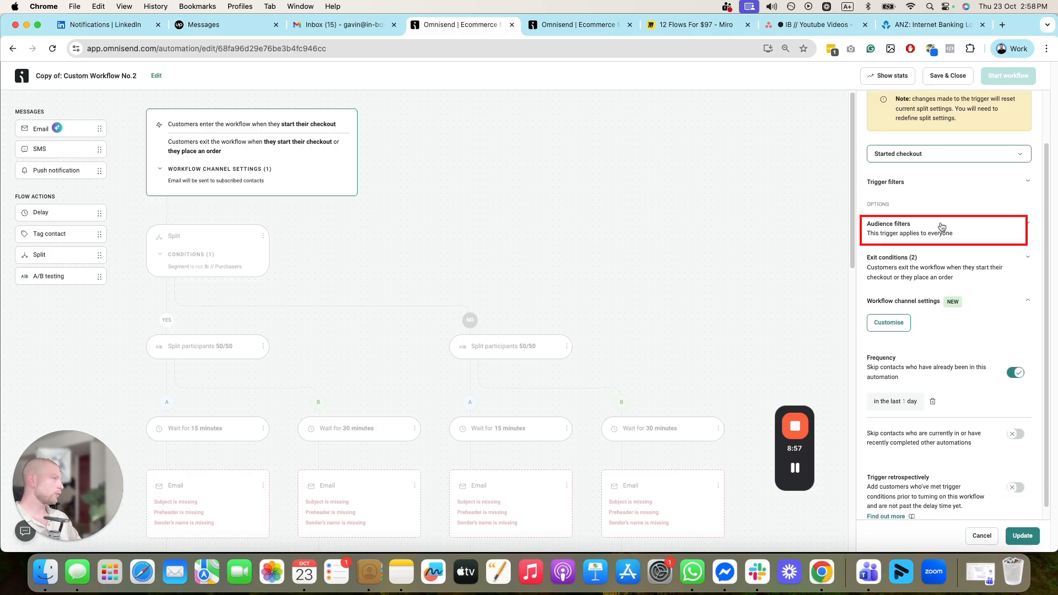
{"action": "left_click", "coordinate": [1021, 537]}
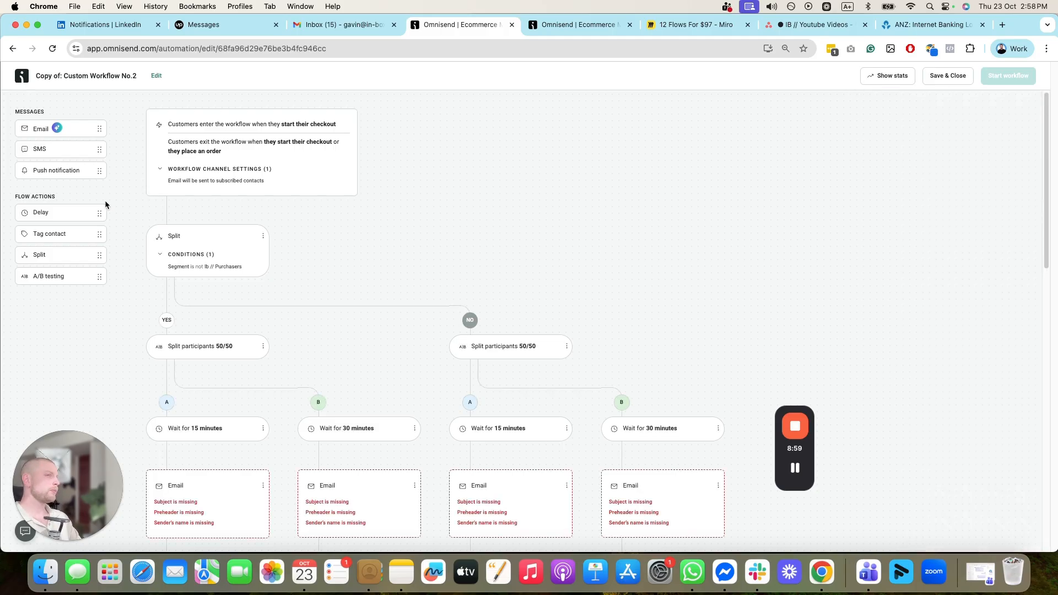
- Remove the Started checkout exit condition from the copied workflow's trigger, leaving only Placed order, and save it
{"action": "left_click", "coordinate": [181, 182]}
{"action": "left_click", "coordinate": [971, 323]}
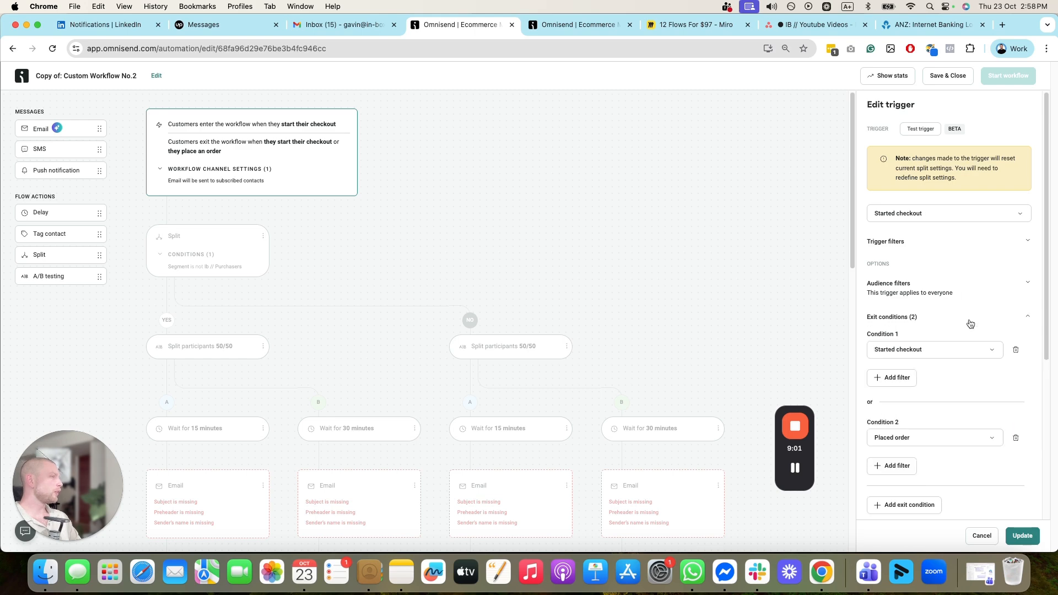
{"action": "left_click", "coordinate": [1015, 351]}
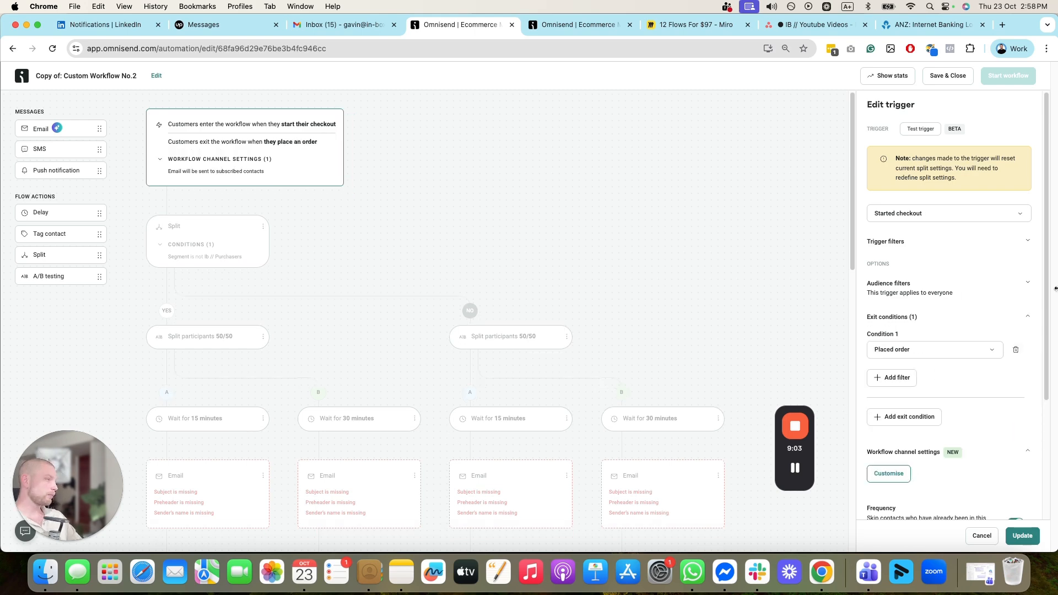
{"action": "left_click", "coordinate": [1010, 533]}
- Review the copied checkout workflow's delays, emails and collection splits on both purchaser branches
{"action": "scroll", "coordinate": [197, 270], "scroll_direction": "down", "scroll_amount": 5}
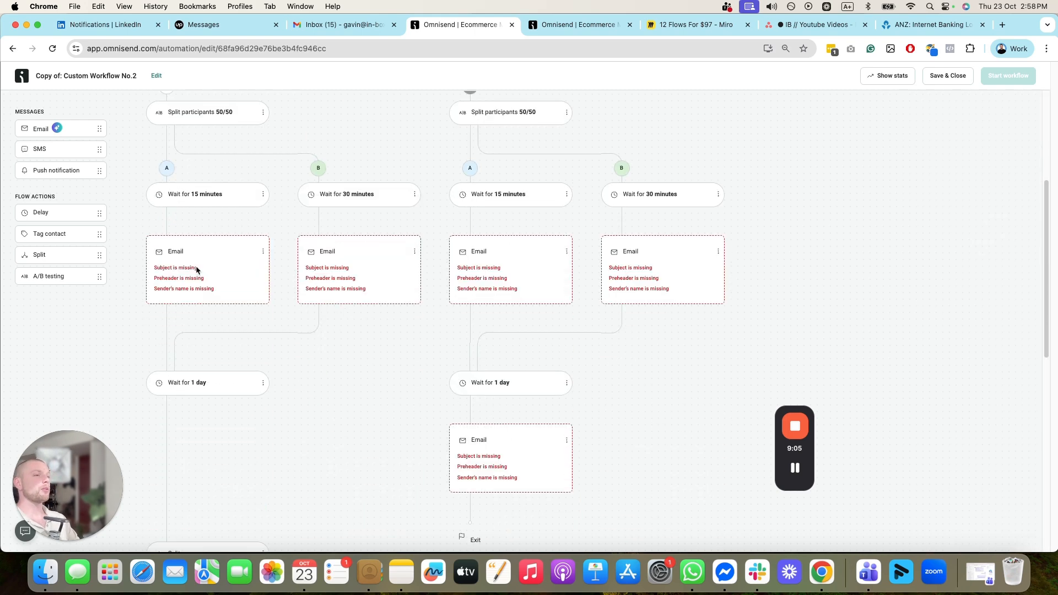
{"action": "scroll", "coordinate": [473, 322], "scroll_direction": "down", "scroll_amount": 10}
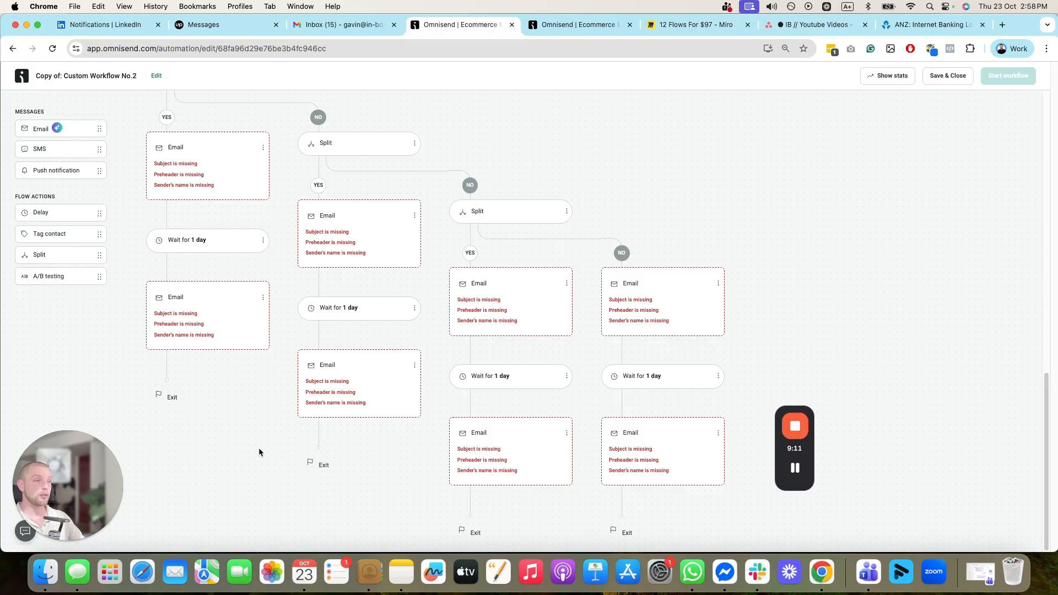
{"action": "scroll", "coordinate": [365, 413], "scroll_direction": "up", "scroll_amount": 10}
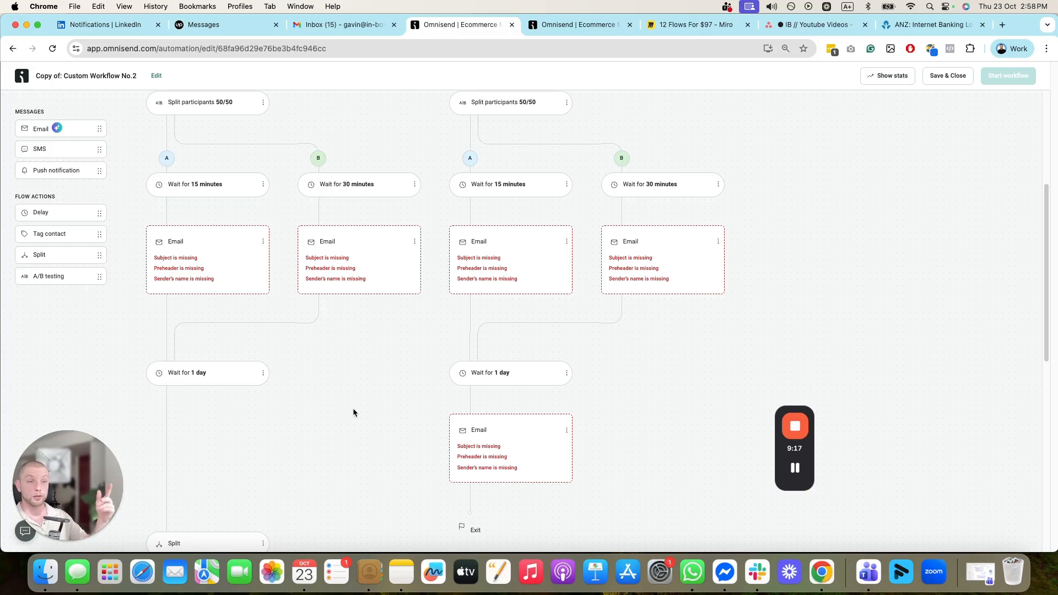
{"action": "scroll", "coordinate": [398, 203], "scroll_direction": "up", "scroll_amount": 4}
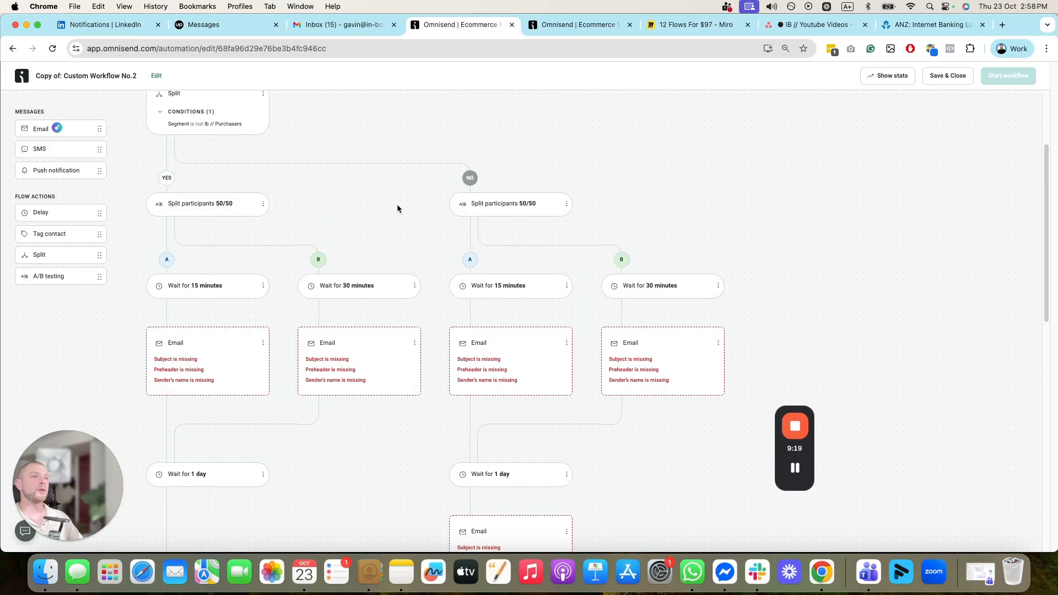
{"action": "scroll", "coordinate": [423, 284], "scroll_direction": "down", "scroll_amount": 10}
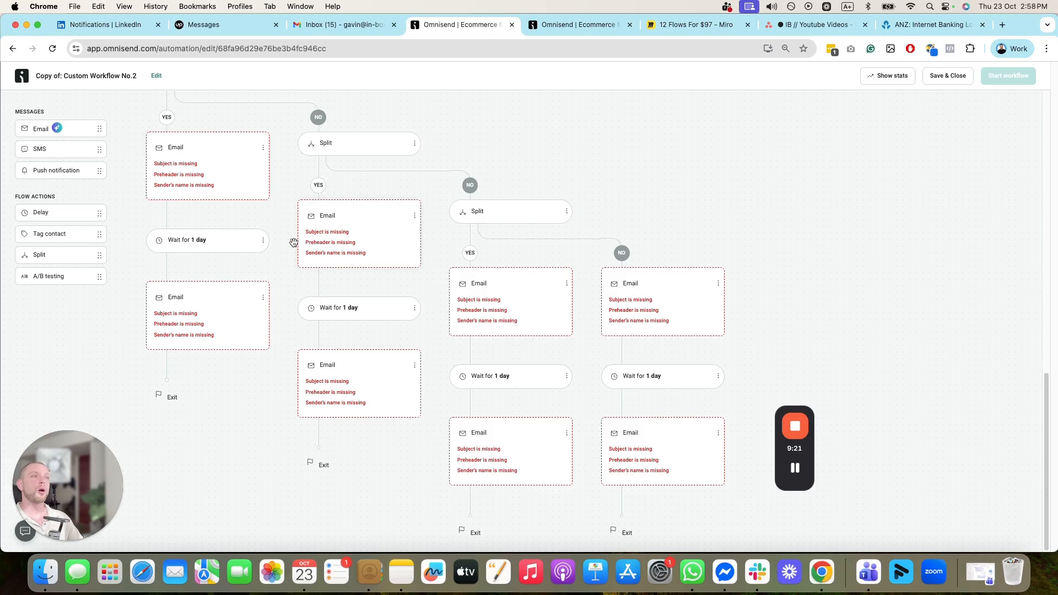
{"action": "mouse_move", "coordinate": [224, 255]}
{"action": "left_mouse_down"}
{"action": "mouse_move", "coordinate": [189, 419]}
{"action": "mouse_move", "coordinate": [179, 272]}
{"action": "left_mouse_up"}
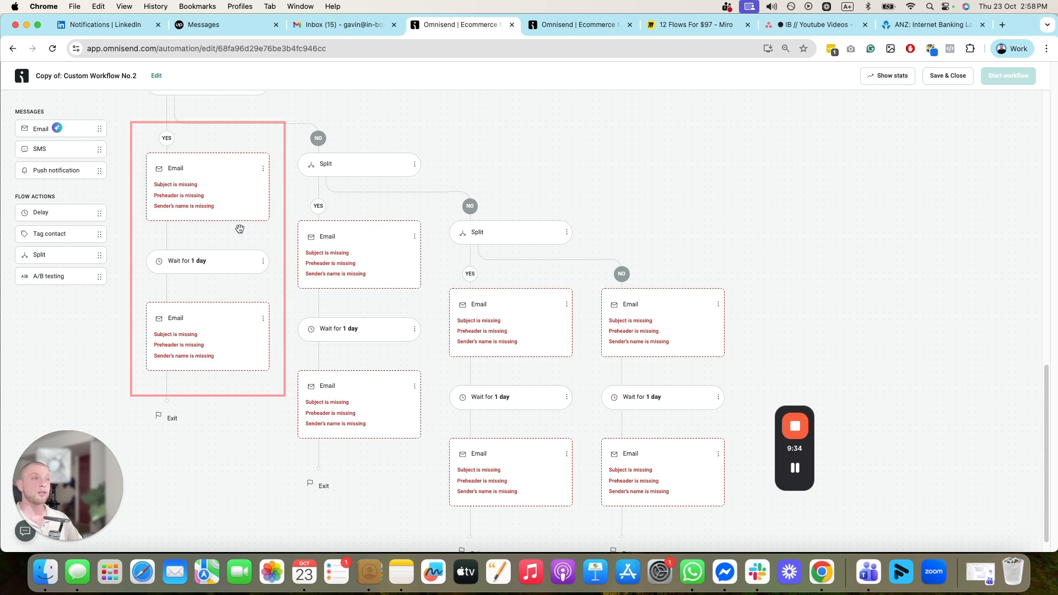
{"action": "scroll", "coordinate": [264, 286], "scroll_direction": "up", "scroll_amount": 4}
{"action": "scroll", "coordinate": [408, 380], "scroll_direction": "down", "scroll_amount": 4}
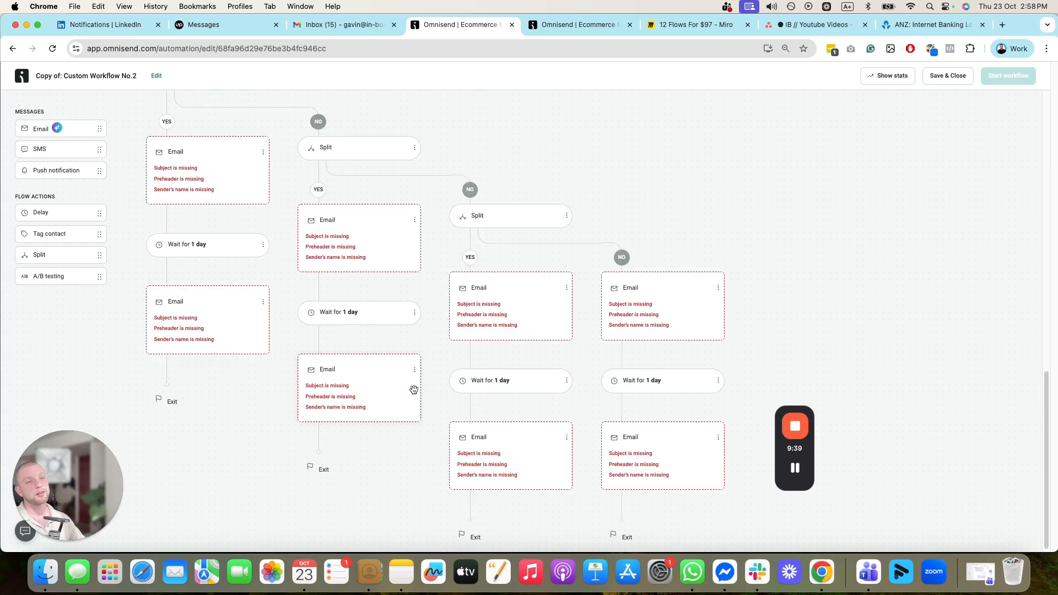
{"action": "scroll", "coordinate": [364, 197], "scroll_direction": "up", "scroll_amount": 3}
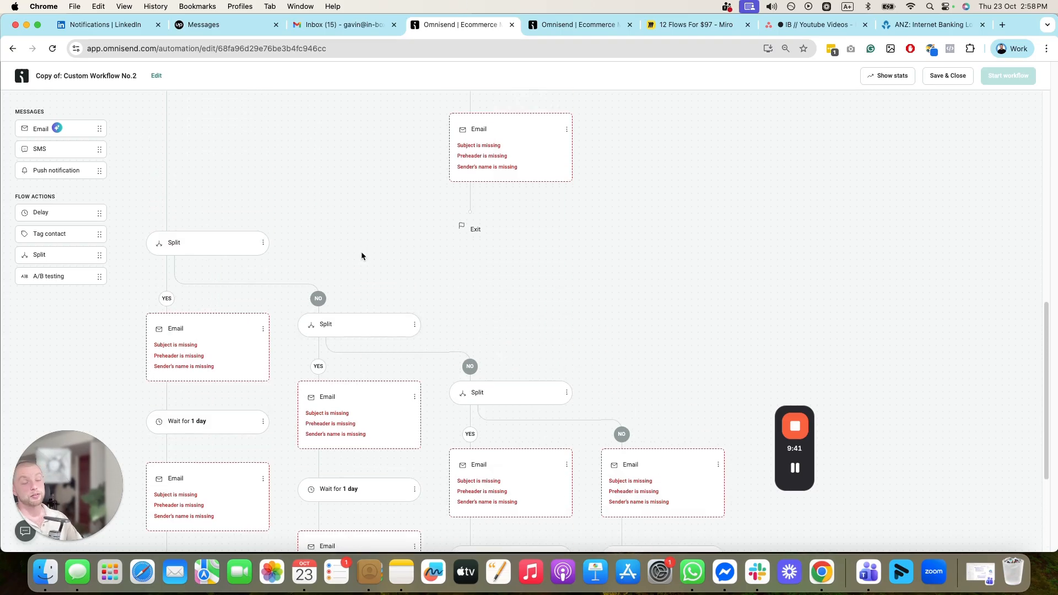
{"action": "scroll", "coordinate": [365, 270], "scroll_direction": "up", "scroll_amount": 5}
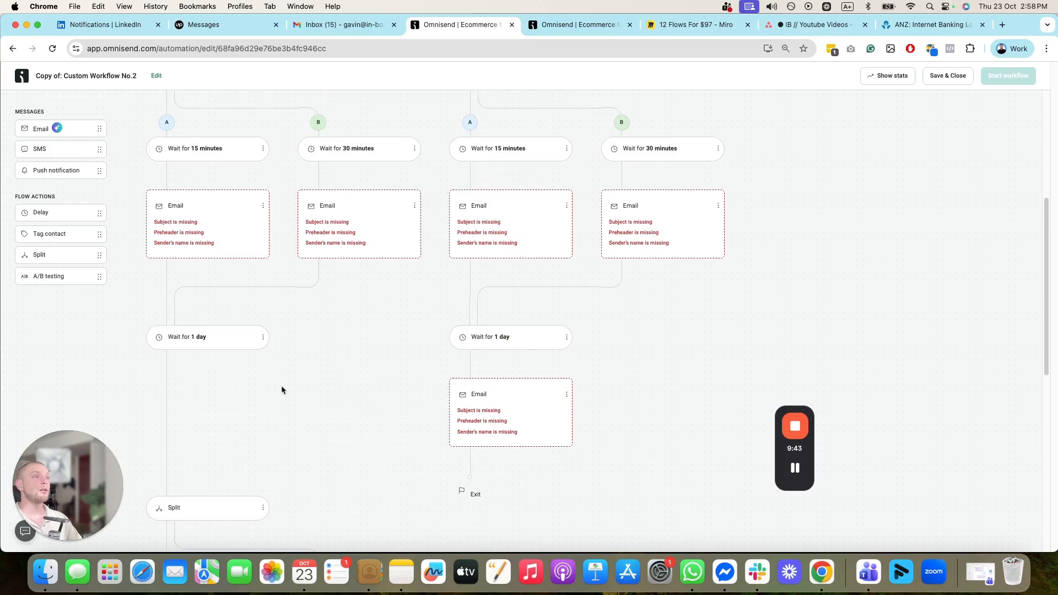
{"action": "scroll", "coordinate": [281, 385], "scroll_direction": "up", "scroll_amount": 4}
{"action": "scroll", "coordinate": [280, 384], "scroll_direction": "down", "scroll_amount": 8}
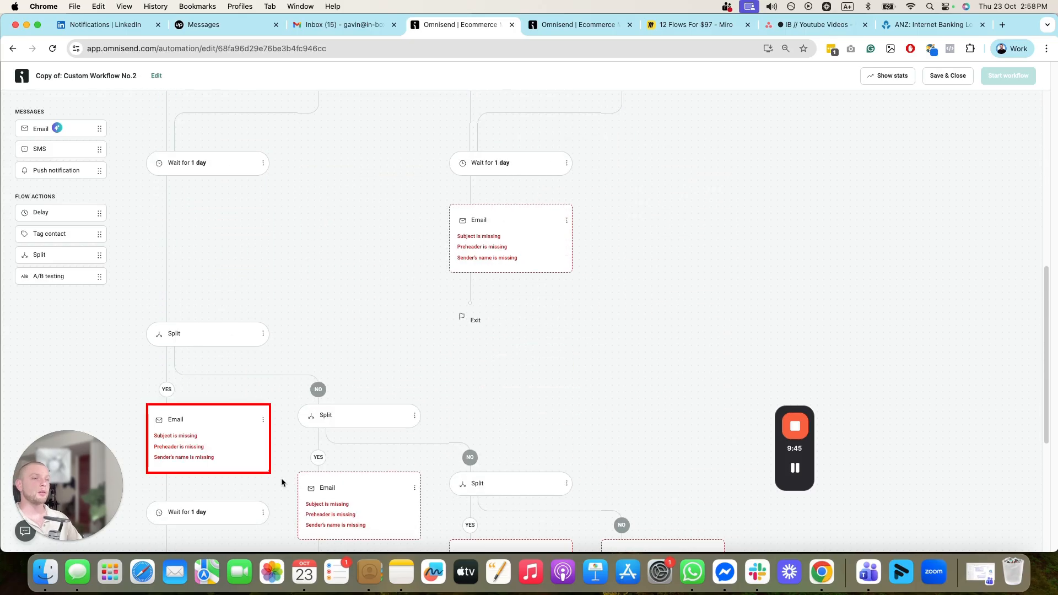
{"action": "scroll", "coordinate": [253, 289], "scroll_direction": "down", "scroll_amount": 4}
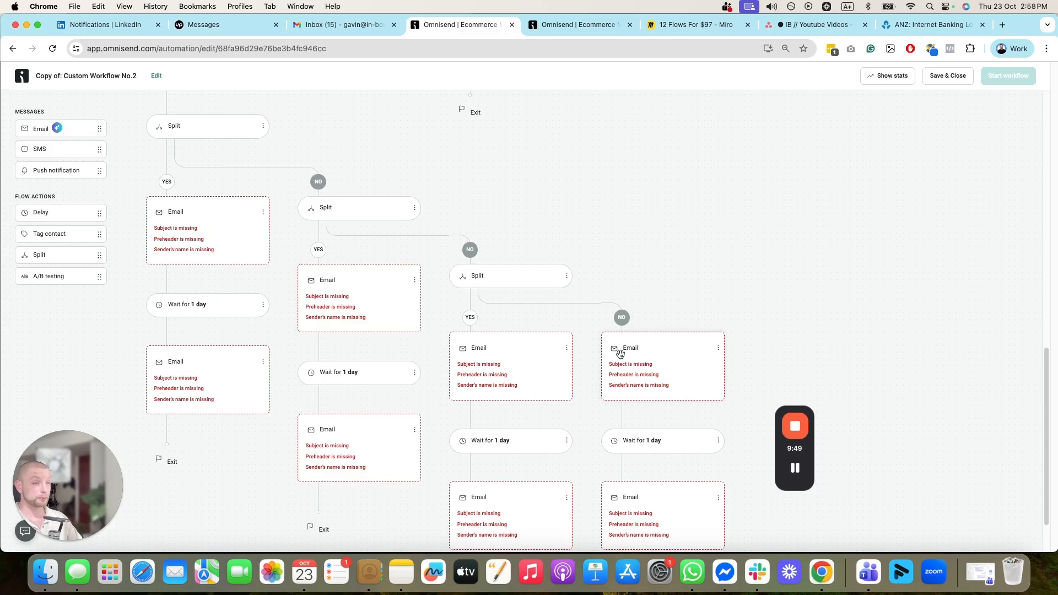
{"action": "scroll", "coordinate": [606, 355], "scroll_direction": "up", "scroll_amount": 3}
{"action": "scroll", "coordinate": [590, 364], "scroll_direction": "up", "scroll_amount": 1}
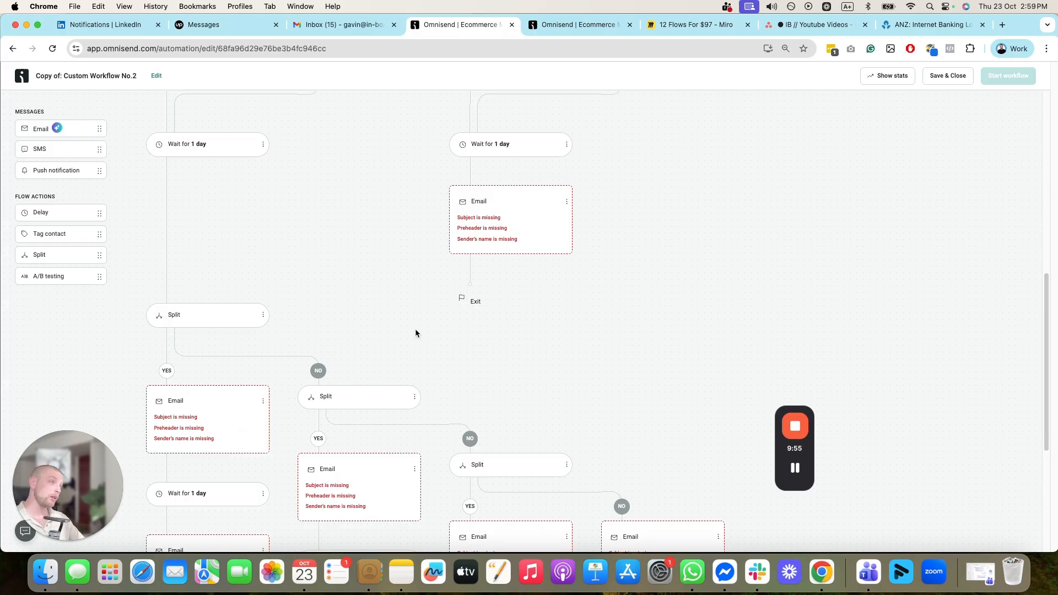
{"action": "scroll", "coordinate": [416, 331], "scroll_direction": "down", "scroll_amount": 2}
{"action": "scroll", "coordinate": [429, 291], "scroll_direction": "up", "scroll_amount": 10}
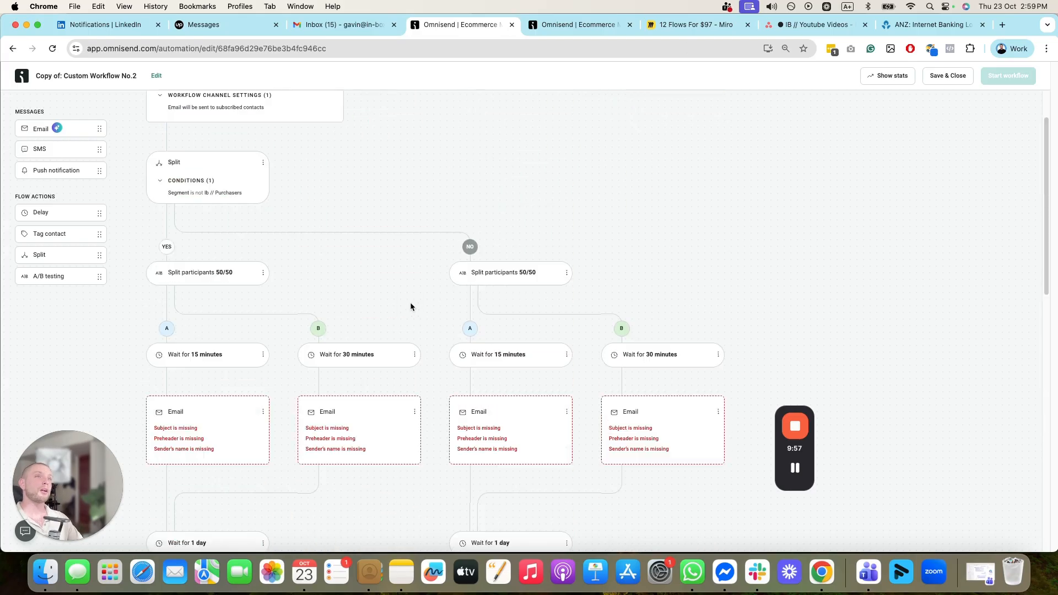
- Switch to the 12 Flows For $97 board in Miro and view the overview of all its flow plans
{"action": "left_click", "coordinate": [665, 27]}
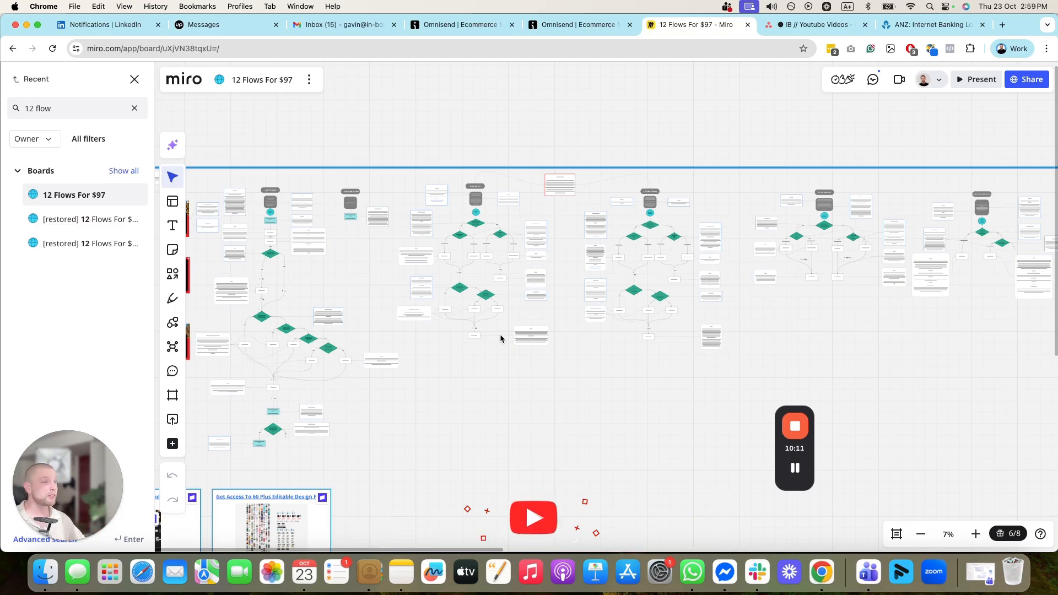
{"action": "scroll", "coordinate": [469, 209], "scroll_direction": "down", "scroll_amount": 10}
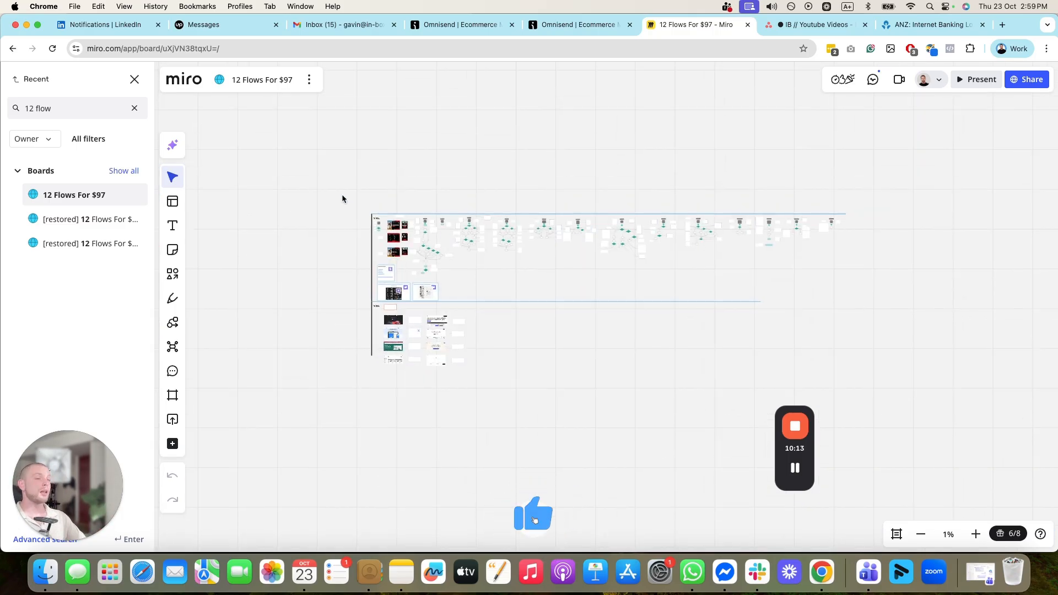